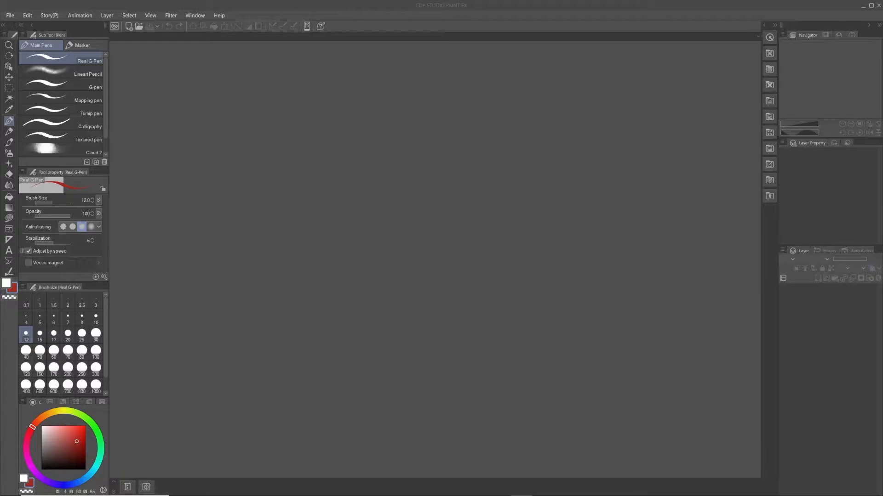
Step: Detach the Quick Access palette from the collapsed dock and close it
click(770, 37)
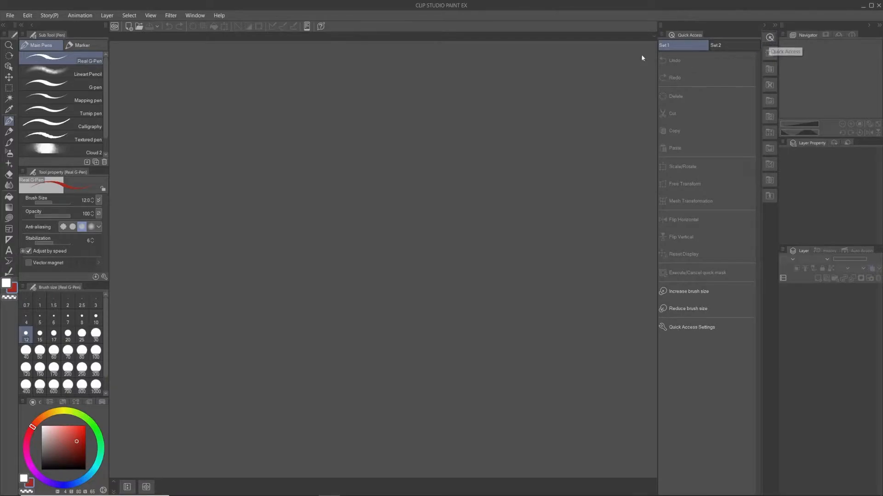
drag(694, 39, 404, 69)
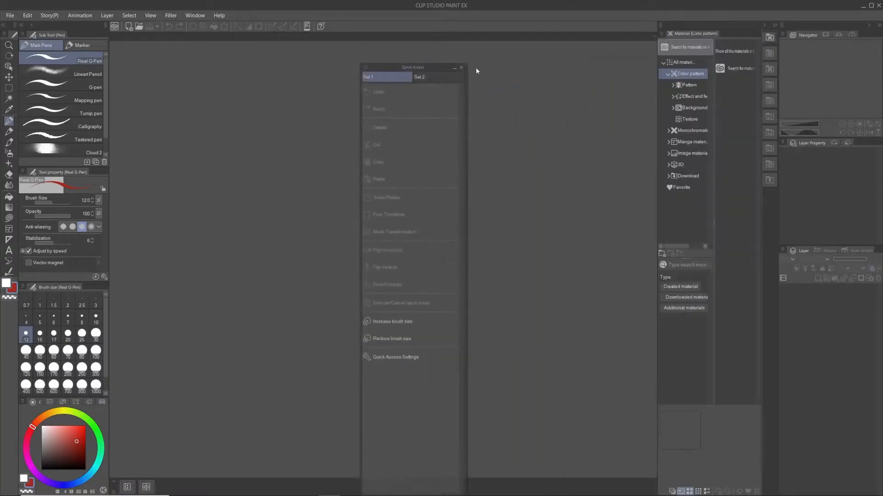
click(462, 67)
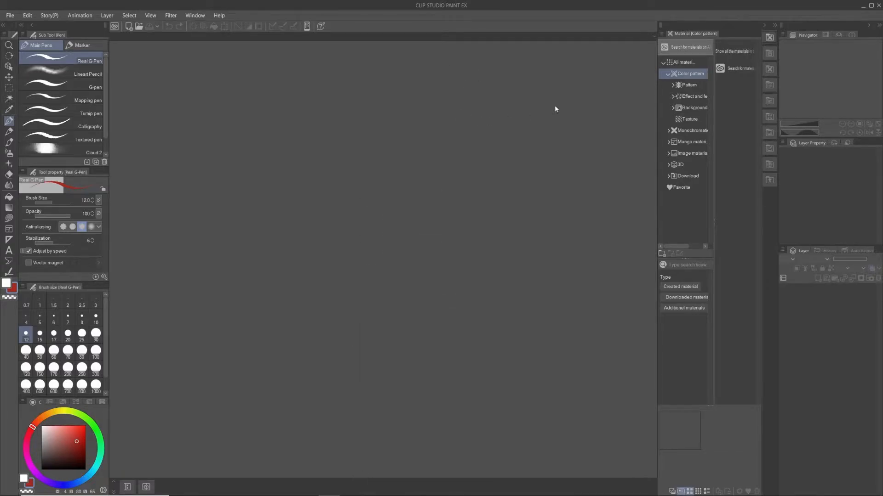
Step: Detach and close the Color pattern, Background and Monochromatic pattern material palettes
drag(768, 41, 471, 43)
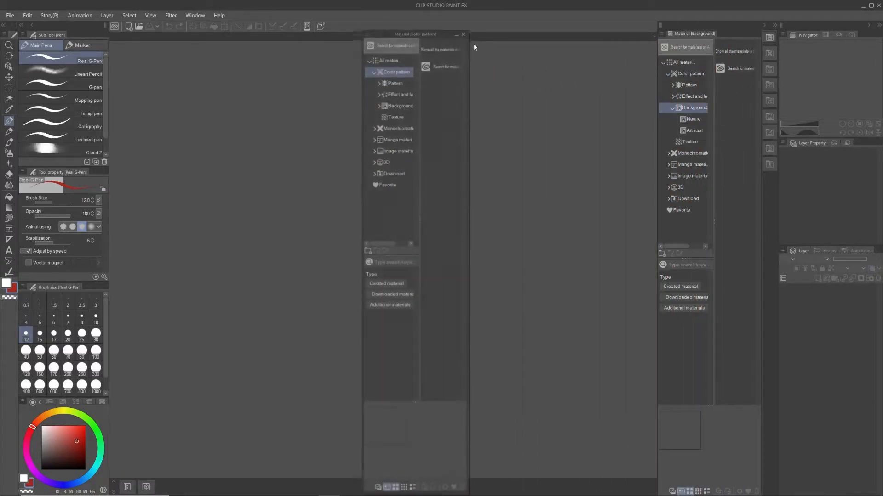
click(462, 36)
drag(693, 34, 421, 31)
click(485, 32)
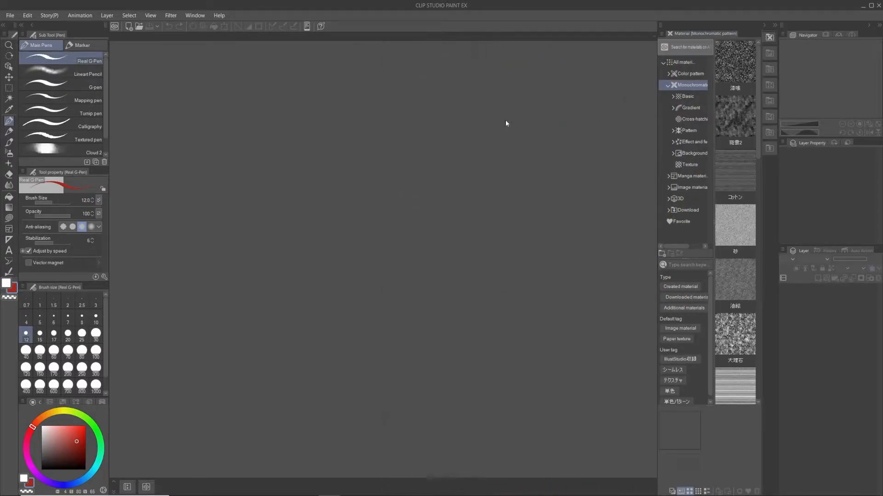
drag(768, 41, 520, 14)
click(508, 15)
Step: Expand the Nature material palette, detach it from the dock and close it
click(771, 39)
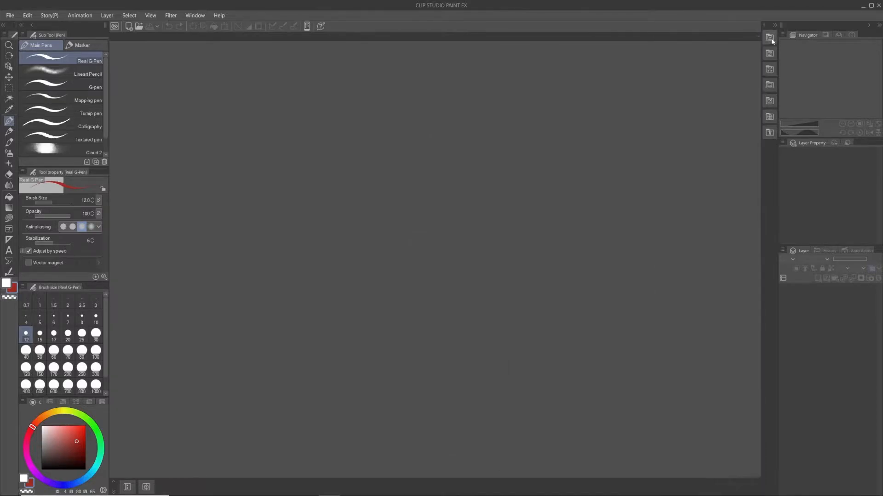
click(767, 40)
drag(694, 35, 415, 16)
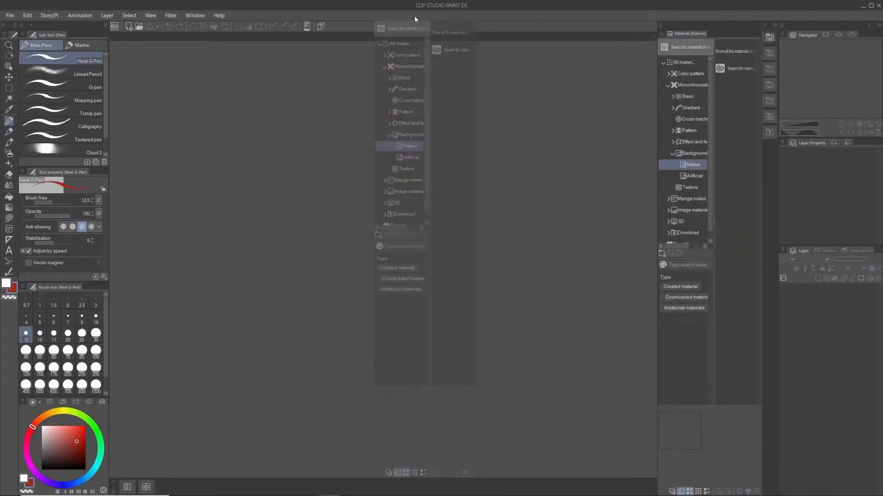
click(475, 18)
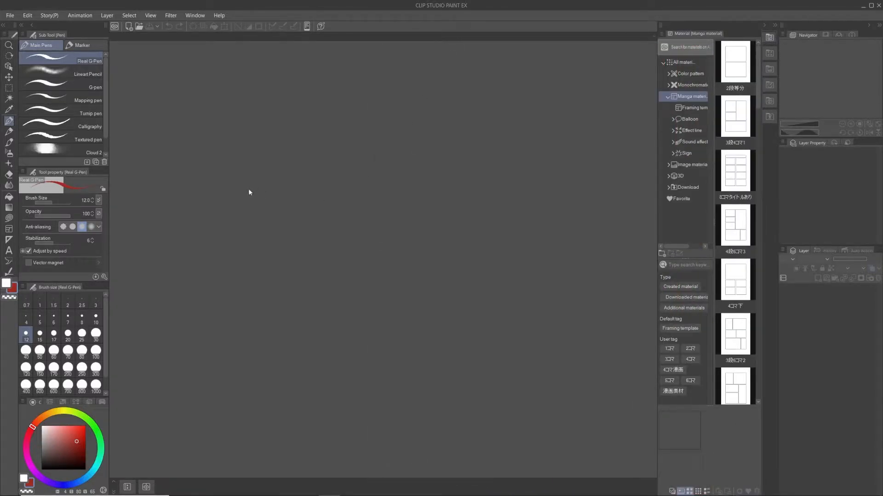
Step: Detach and close the Manga material palette and the material palette that follows it in the dock
click(201, 17)
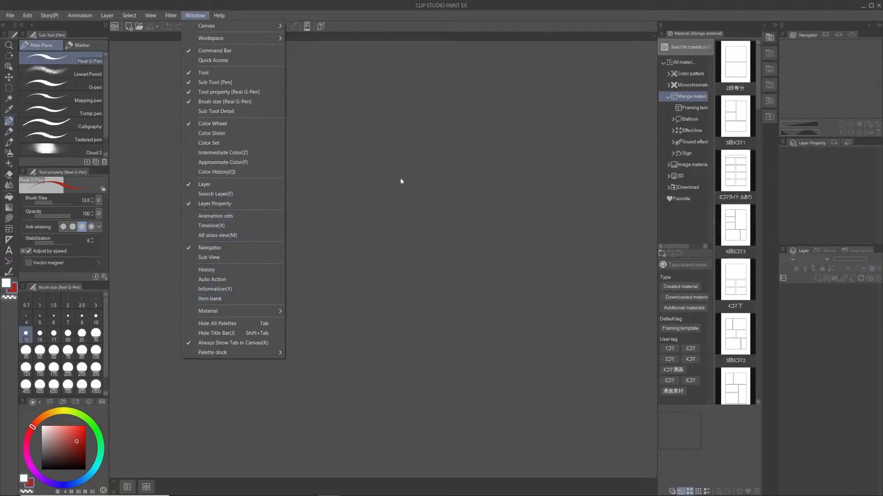
click(428, 187)
drag(688, 36, 369, 48)
click(436, 45)
drag(689, 34, 481, 24)
click(466, 28)
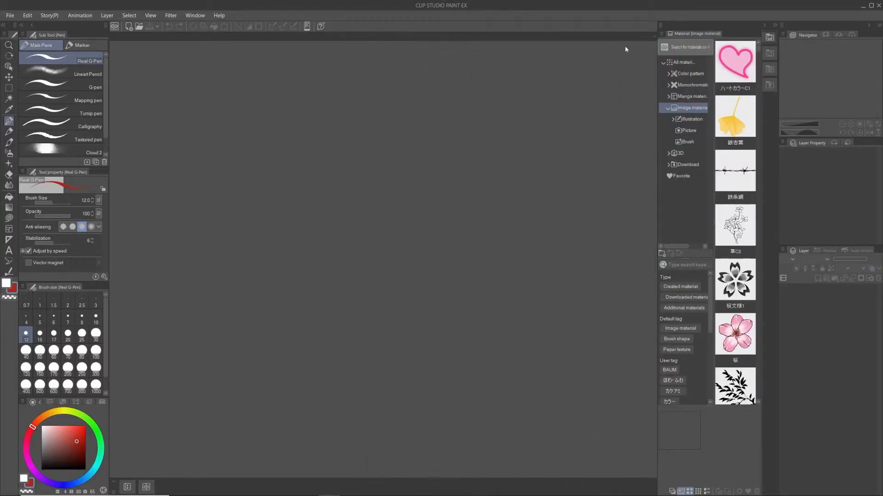
Step: Detach and close the Image material and Illustration material palettes
drag(686, 33, 441, 16)
click(511, 17)
drag(697, 32, 469, 30)
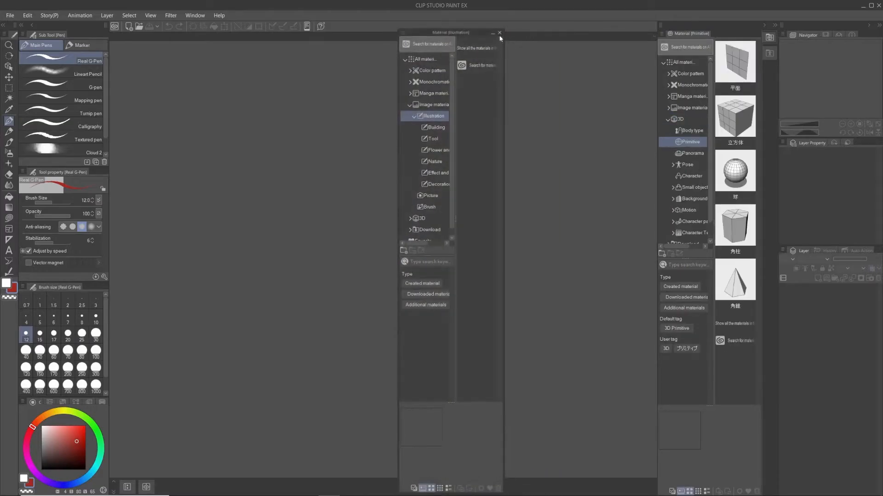
click(501, 31)
Step: Detach and close the 3D Primitive and Pose material palettes, emptying the collapsed material dock
drag(695, 36, 477, 14)
drag(540, 9, 541, 10)
click(773, 6)
click(540, 15)
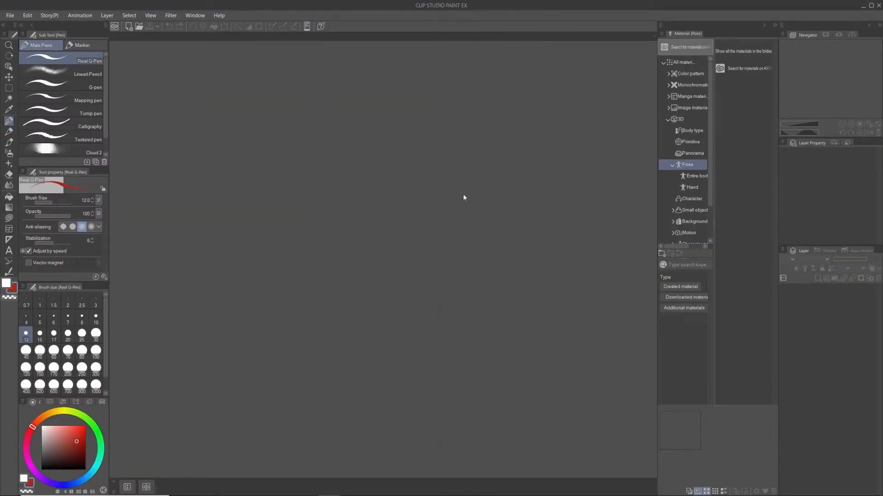
drag(690, 41, 512, 22)
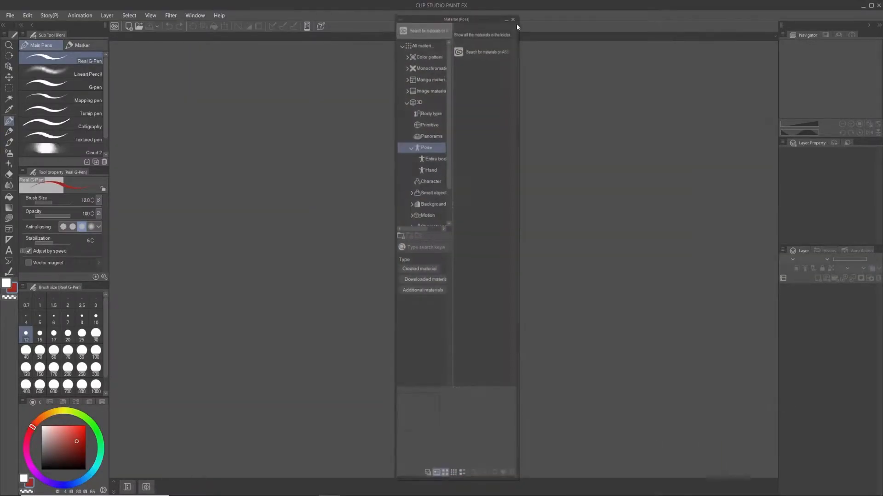
click(515, 23)
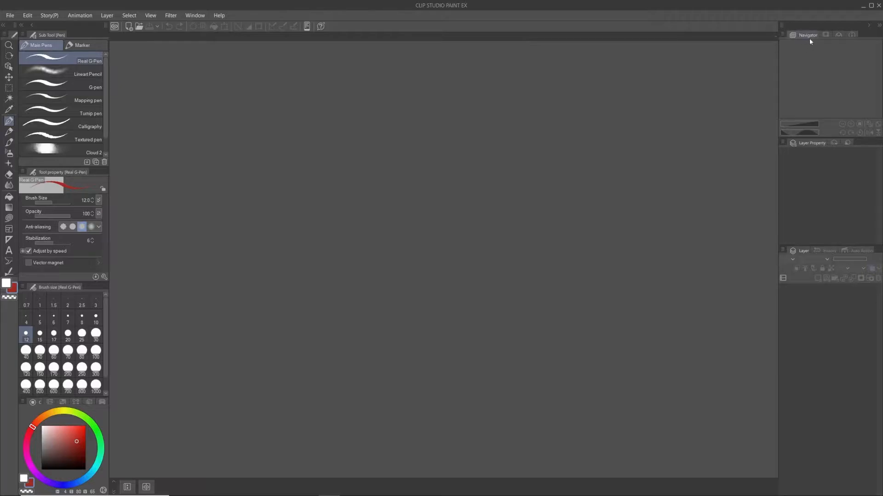
Step: Float the Navigator and Sub View palettes over the canvas area, with the Navigator made wider, shorter and minimized
drag(816, 39, 635, 23)
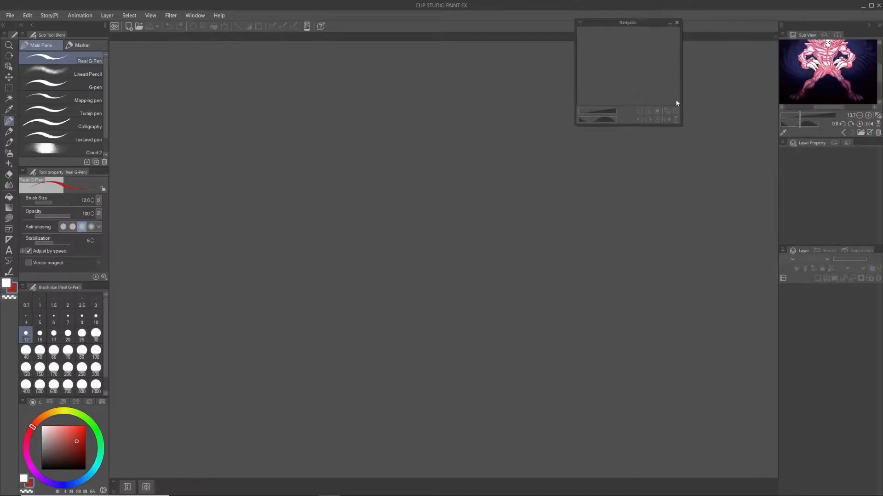
drag(680, 126, 727, 71)
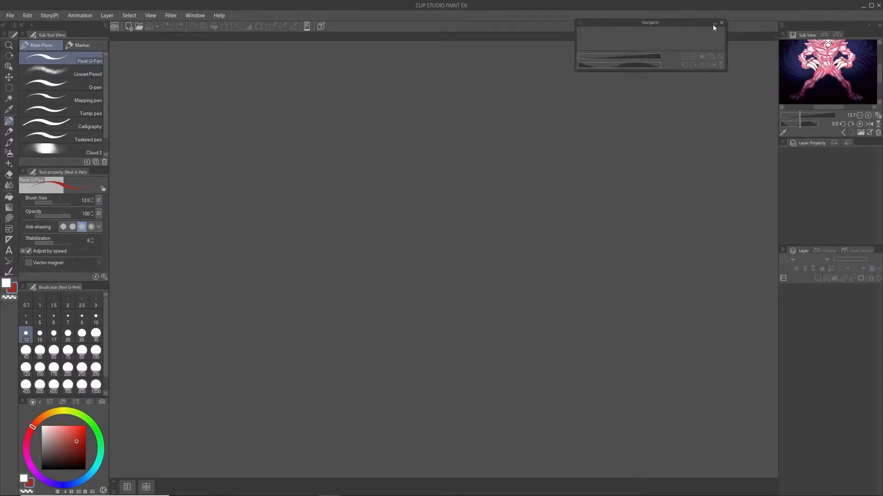
click(715, 23)
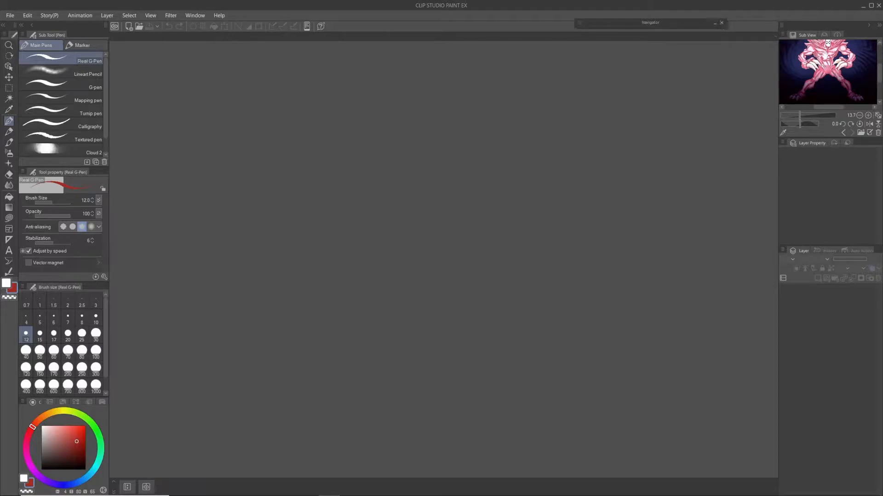
drag(807, 35, 570, 41)
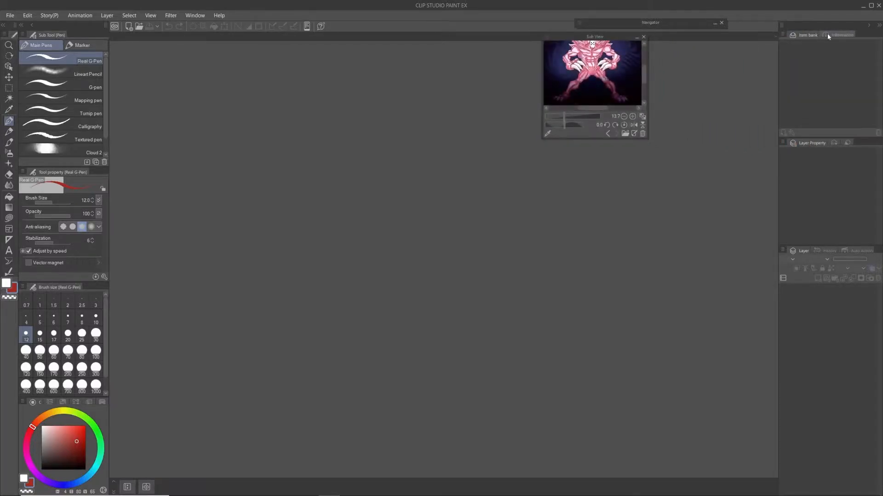
Step: Detach and close the Item bank and Information palettes
drag(813, 34, 630, 164)
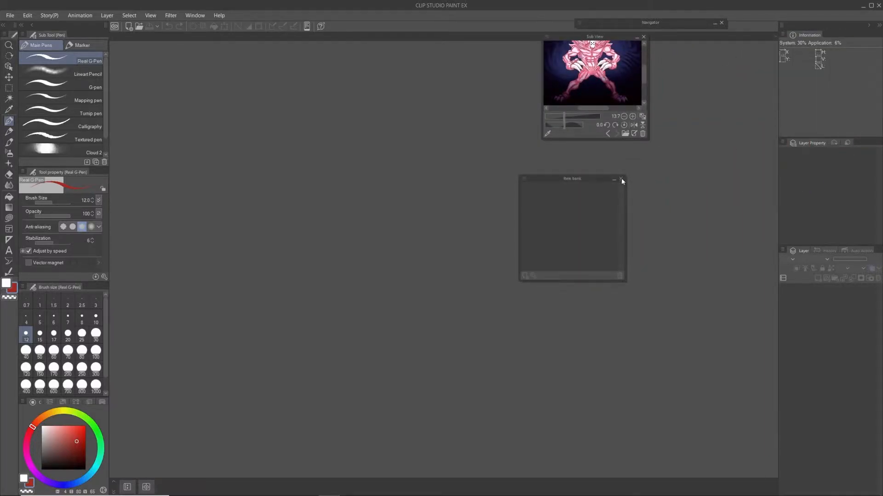
click(621, 179)
drag(809, 35, 527, 169)
click(587, 179)
Step: Float the Layer Property palette over the canvas area, and close the Search Layer and Animation cels palettes
drag(812, 37, 537, 164)
drag(813, 39, 671, 213)
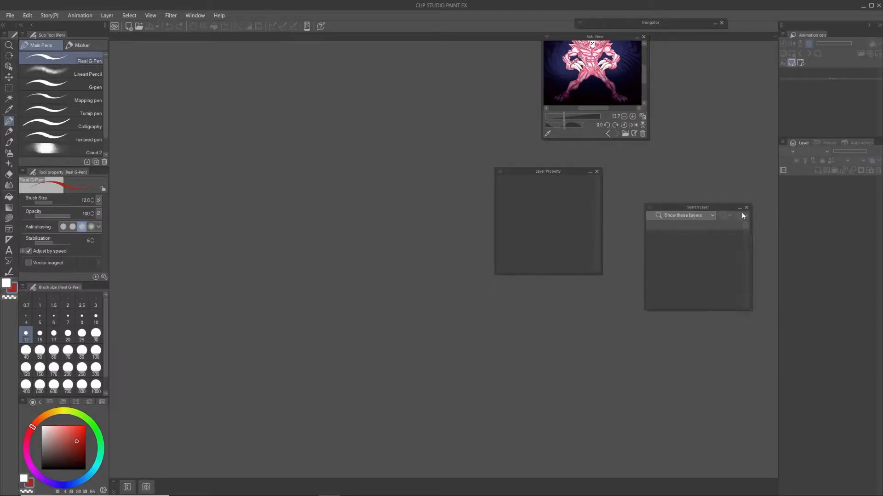
click(747, 206)
drag(811, 48, 664, 191)
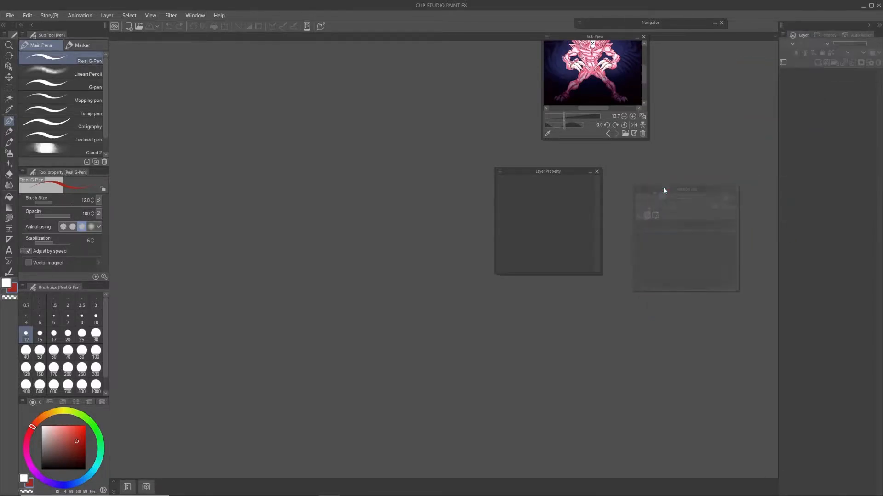
click(735, 186)
Step: Float the Layer palette beside the Sub View, and remove the History and Auto Action palettes
drag(802, 35, 688, 45)
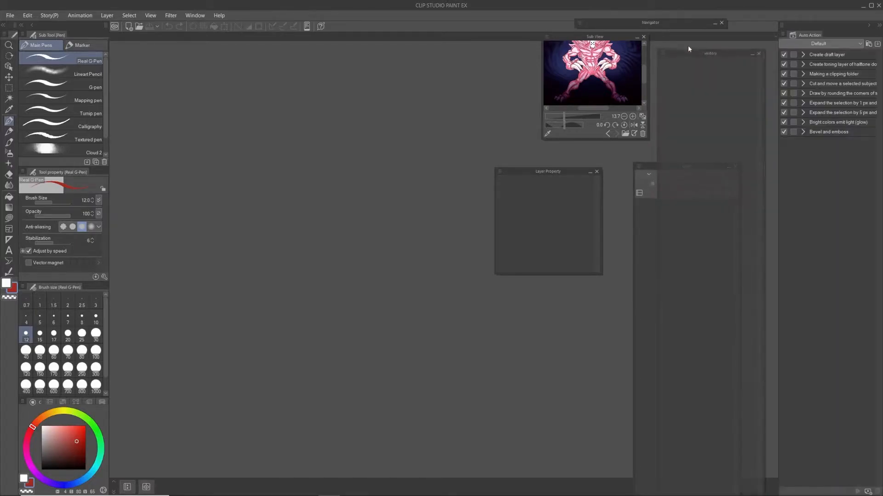
drag(811, 37, 690, 39)
click(760, 40)
drag(688, 166, 766, 84)
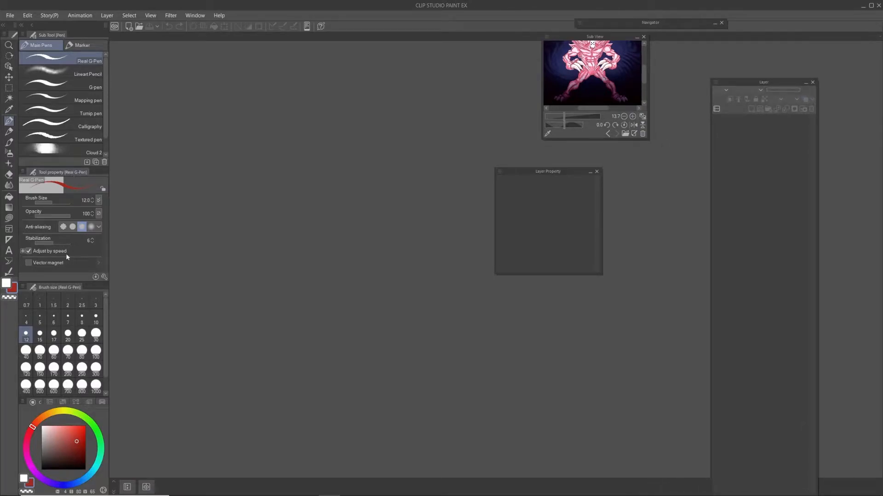
Step: Close the Brush size palette, and float the Tool property and Color Wheel palettes over the canvas area
drag(68, 286, 268, 187)
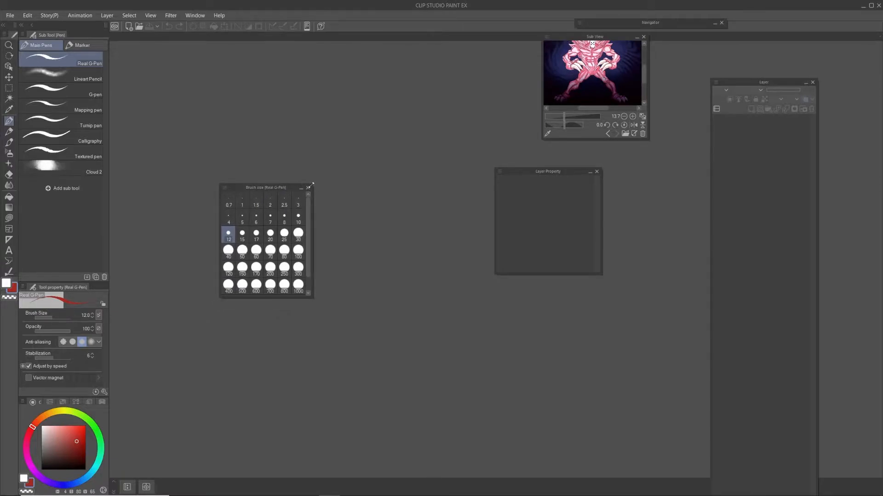
click(308, 187)
mouse_move(78, 287)
mouse_down()
mouse_move(311, 201)
mouse_move(331, 141)
mouse_up()
drag(35, 403, 448, 167)
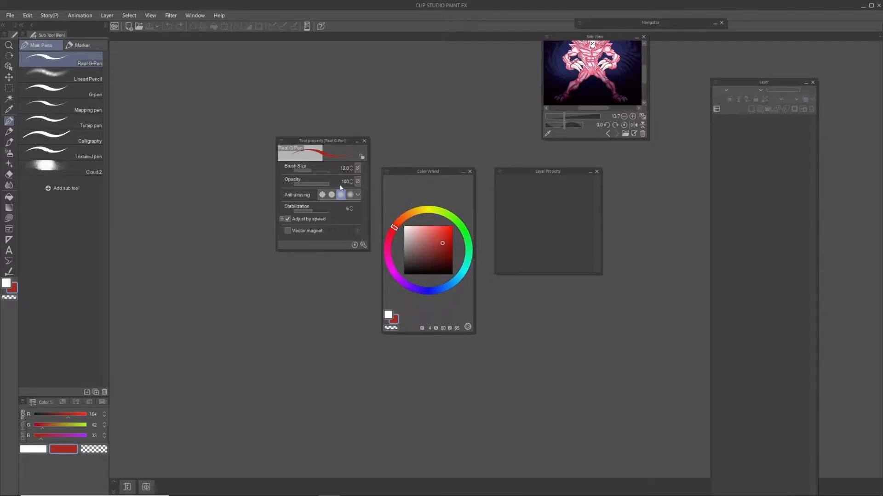
Step: Detach and close the Color Slider, Color Set and Intermediate Color palettes
drag(51, 402, 187, 297)
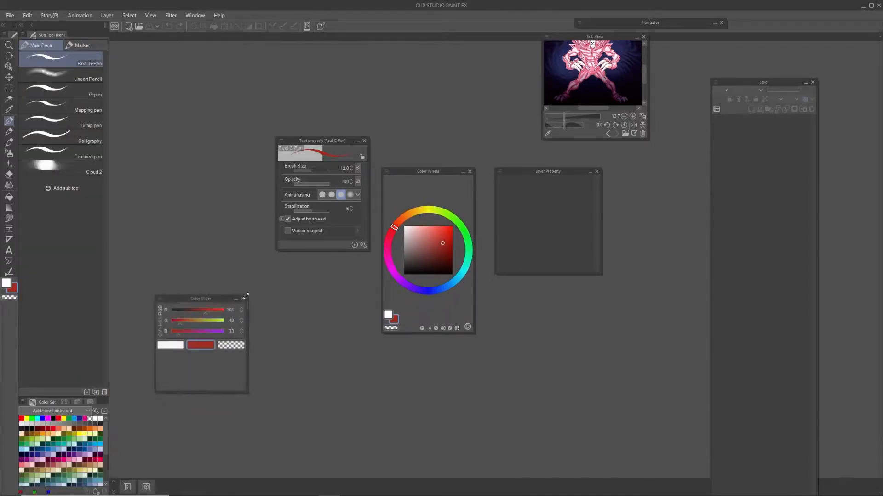
click(243, 298)
drag(46, 403, 187, 291)
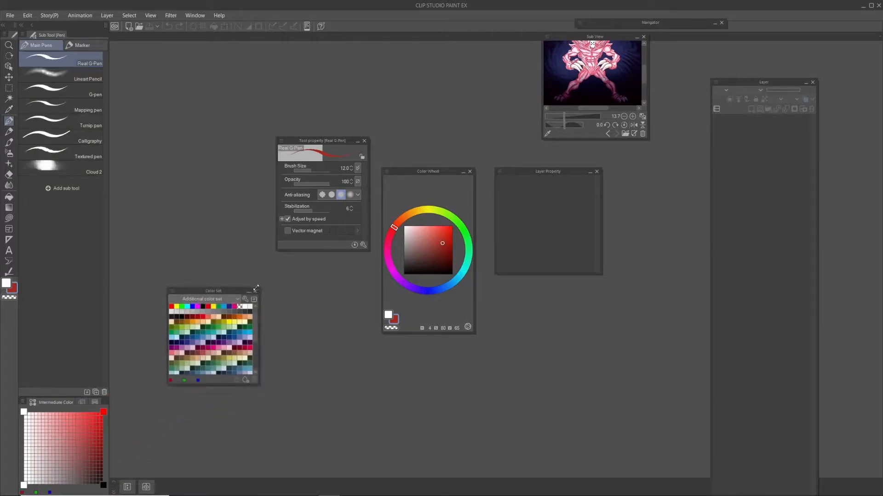
click(254, 293)
drag(56, 404, 207, 285)
click(247, 297)
Step: Detach and close the Approximate Color and Color History palettes
drag(68, 403, 254, 286)
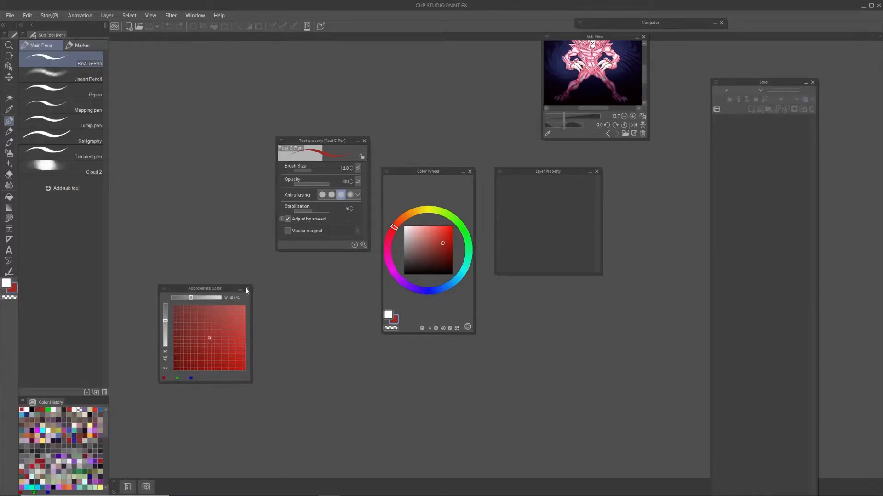
click(247, 291)
drag(46, 403, 249, 303)
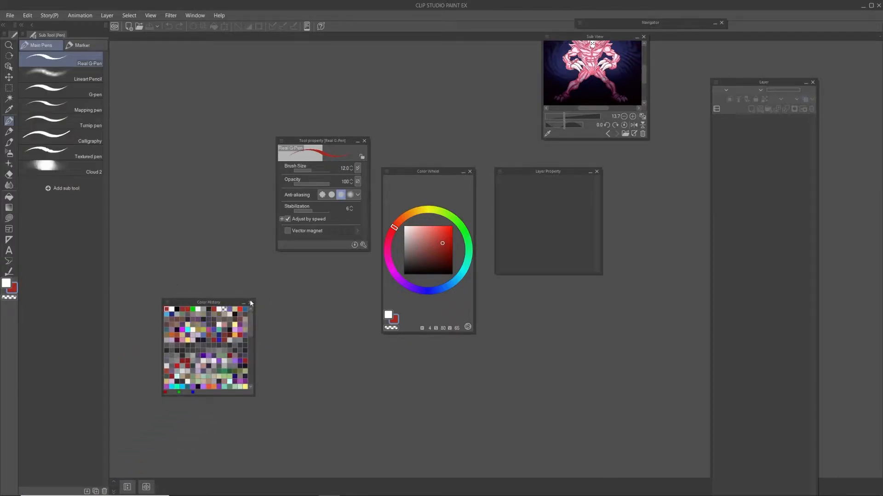
click(251, 303)
Step: Float the Sub Tool palette, move the Sub View above the Color Wheel and the Navigator below the Tool property palette
drag(58, 37, 199, 134)
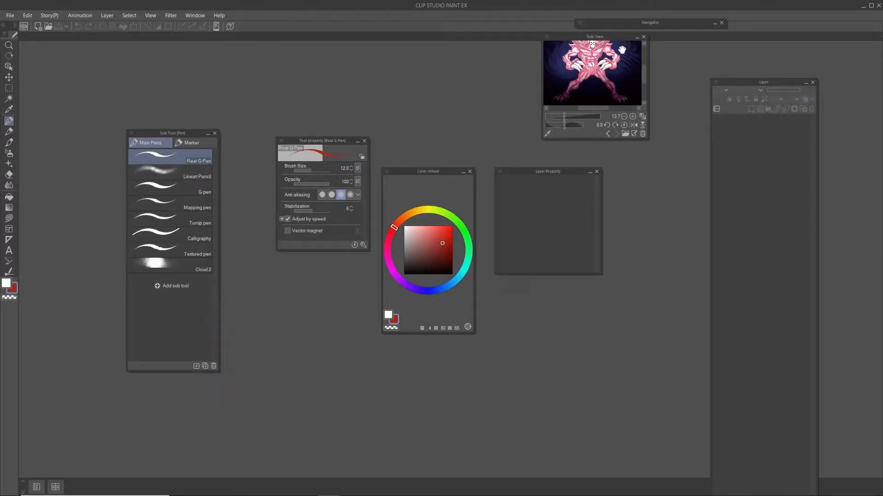
drag(592, 39, 481, 58)
drag(664, 26, 373, 394)
Step: Delete four reference images one after another from the Sub View palette
drag(501, 76, 502, 86)
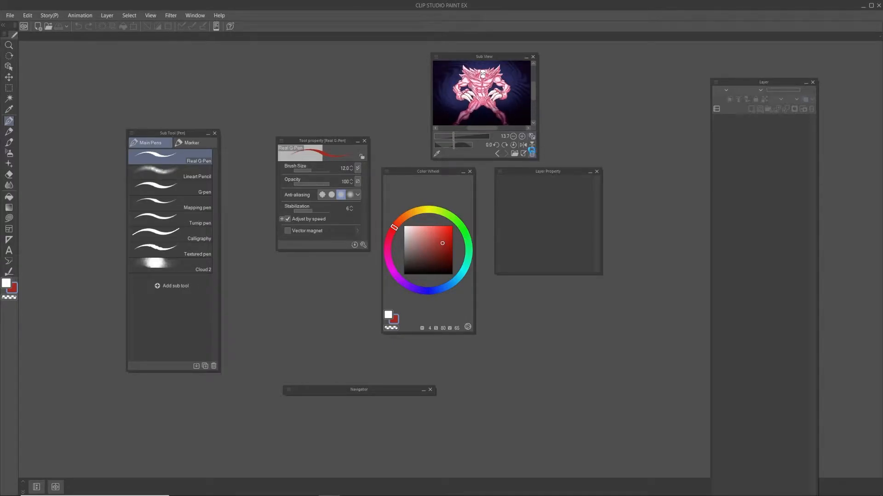
click(532, 154)
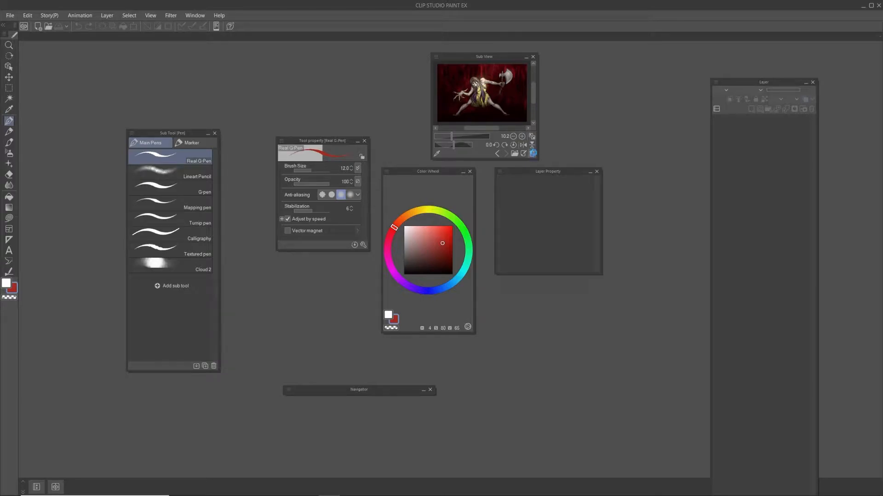
click(532, 155)
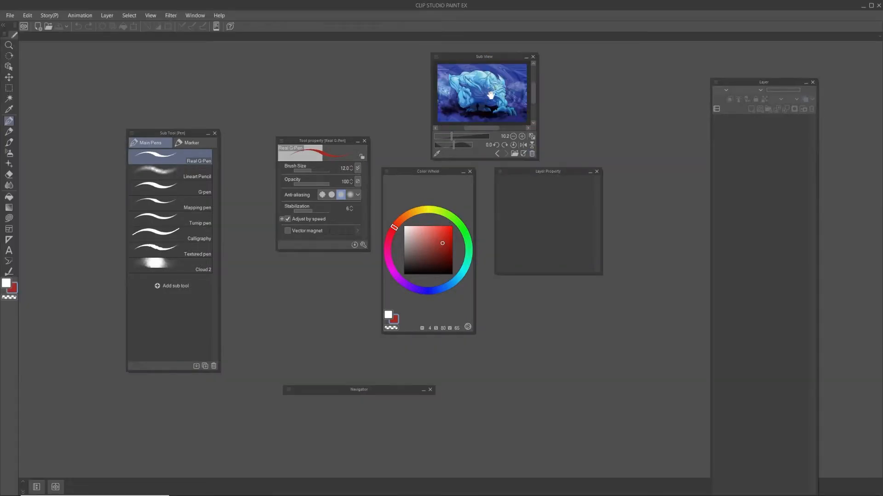
click(532, 153)
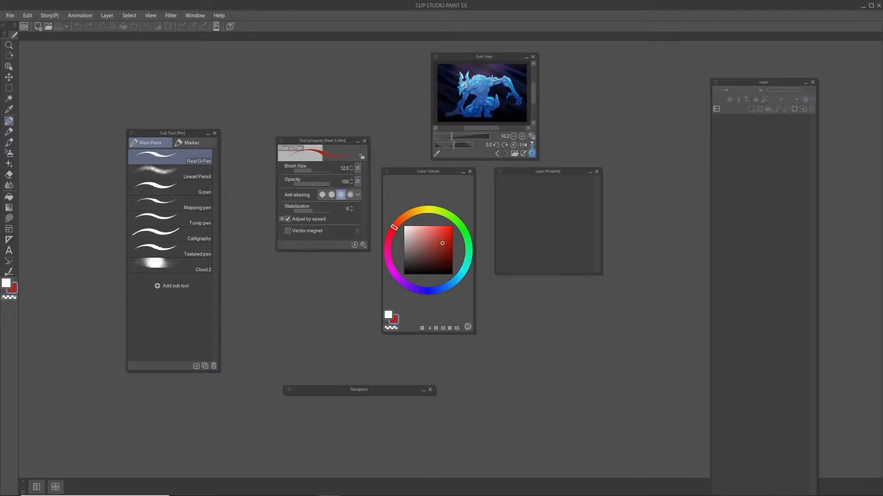
click(532, 154)
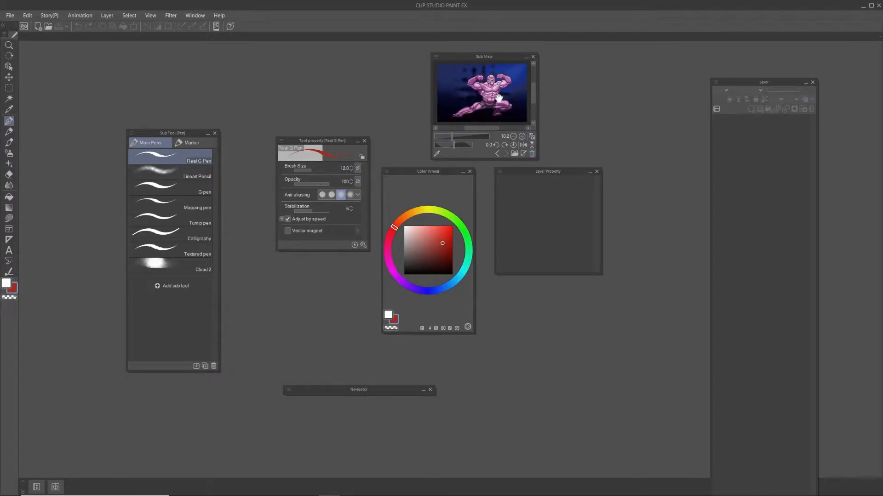
Step: Move the Sub View palette above the Layer Property palette and try a larger size before shrinking it back to a compact one
drag(501, 57, 568, 50)
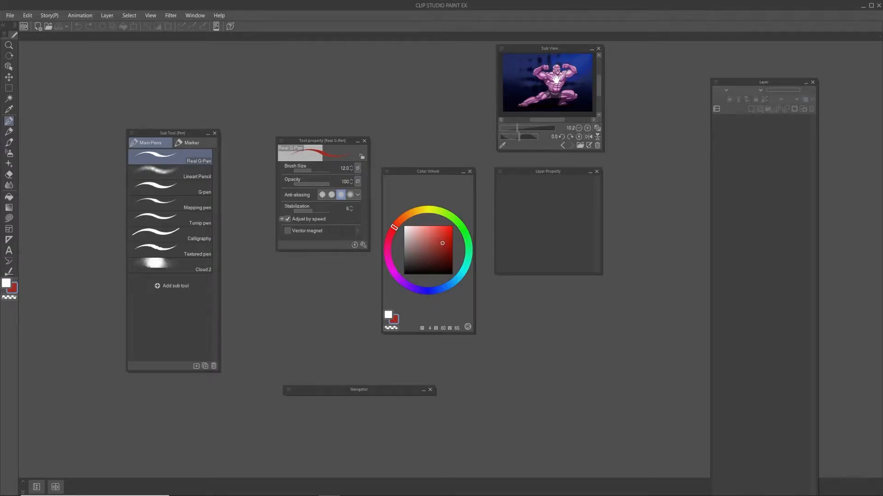
drag(603, 150, 697, 217)
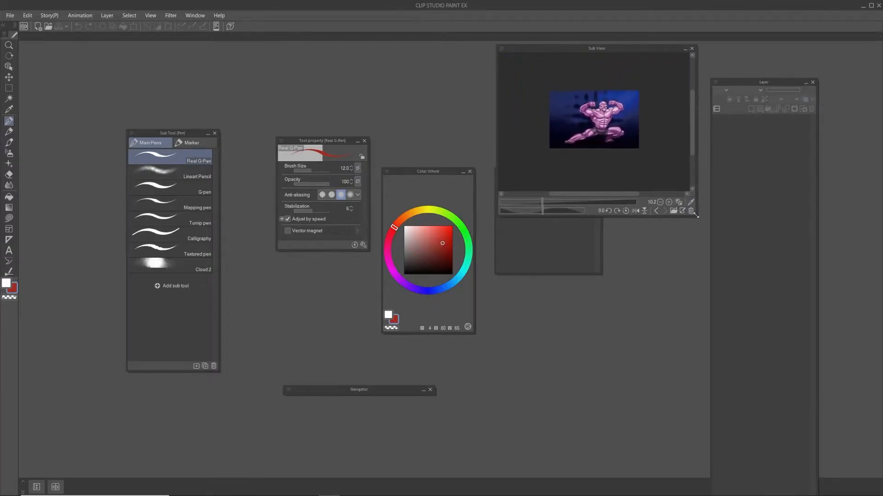
drag(605, 48, 612, 15)
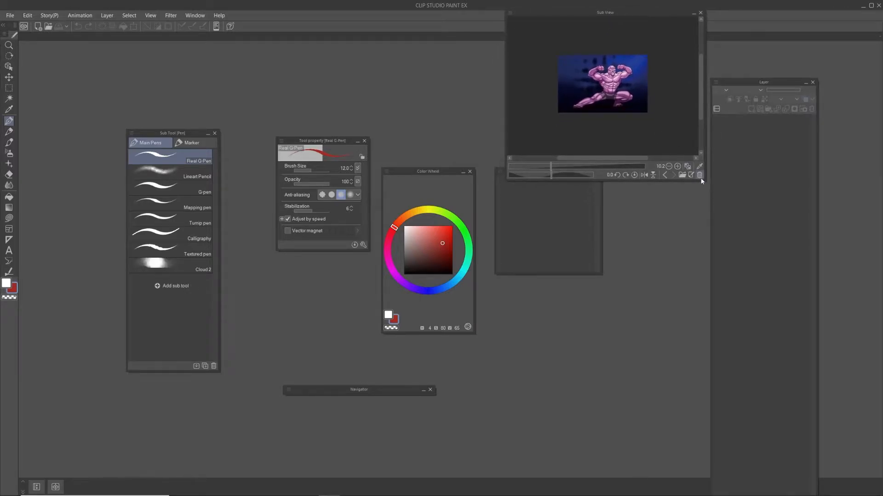
drag(706, 181, 636, 109)
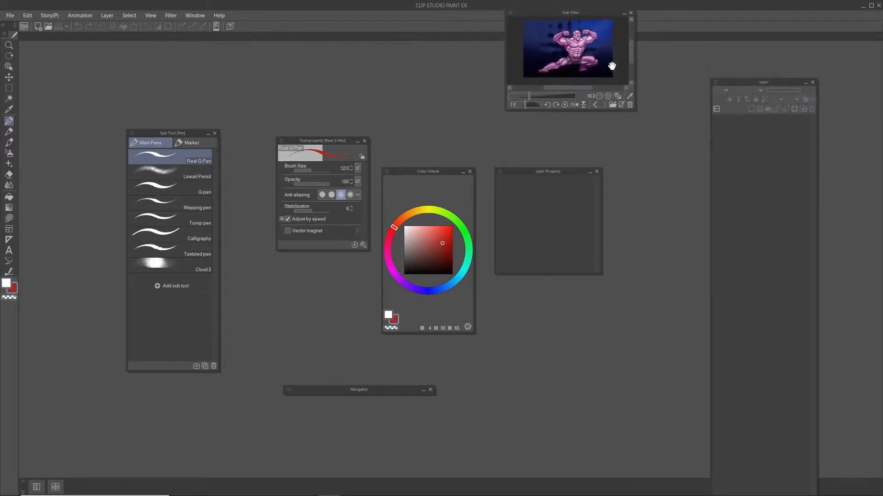
drag(586, 15, 580, 26)
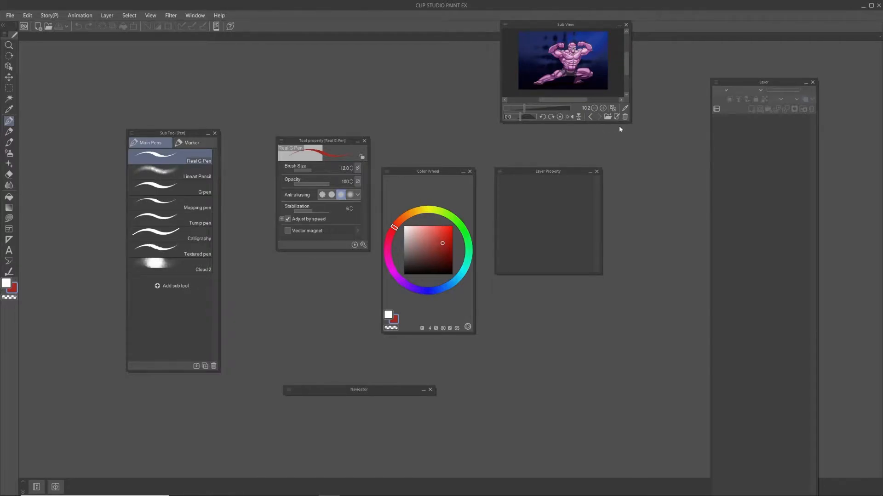
Step: Enlarge the Sub View palette and zoom in on its reference image, then collapse the palette and park it level with the menu bar
drag(503, 123, 493, 210)
drag(545, 163, 563, 143)
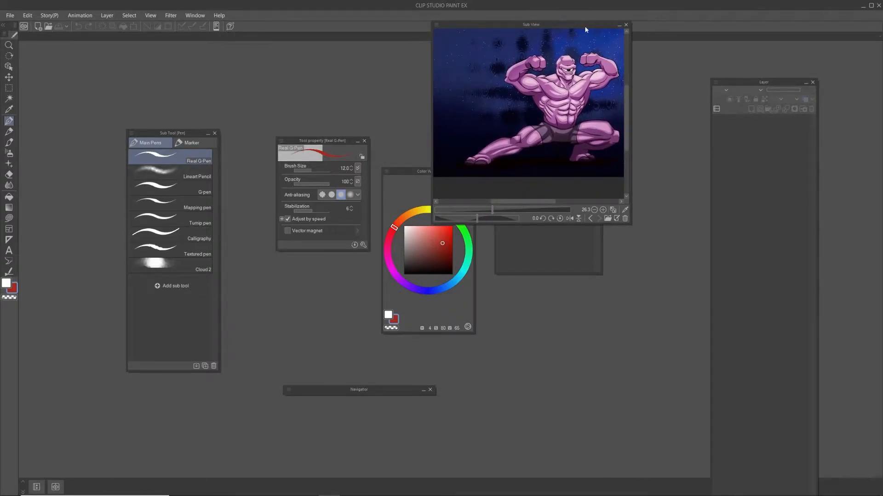
click(619, 25)
drag(565, 27, 677, 18)
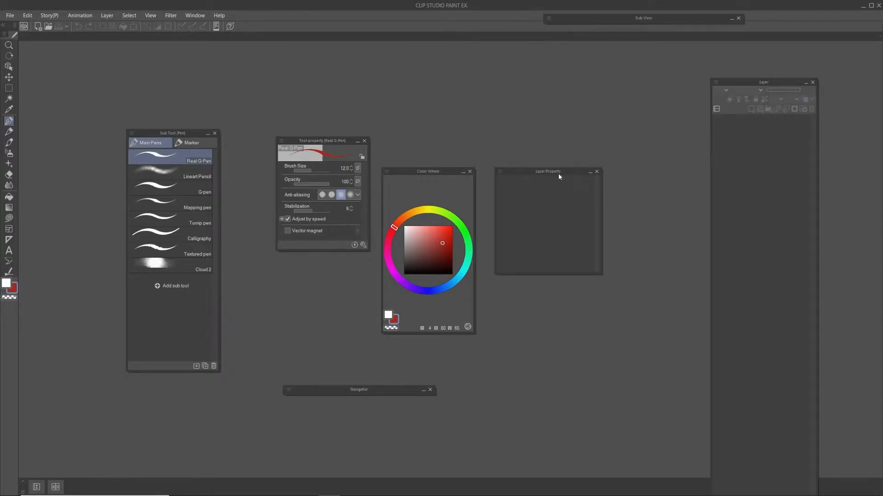
Step: Shift the floating Color Wheel, Tool property, Sub Tool, Navigator and Layer Property palettes slightly within the workspace
drag(431, 171, 439, 108)
drag(339, 144, 331, 157)
drag(187, 131, 195, 137)
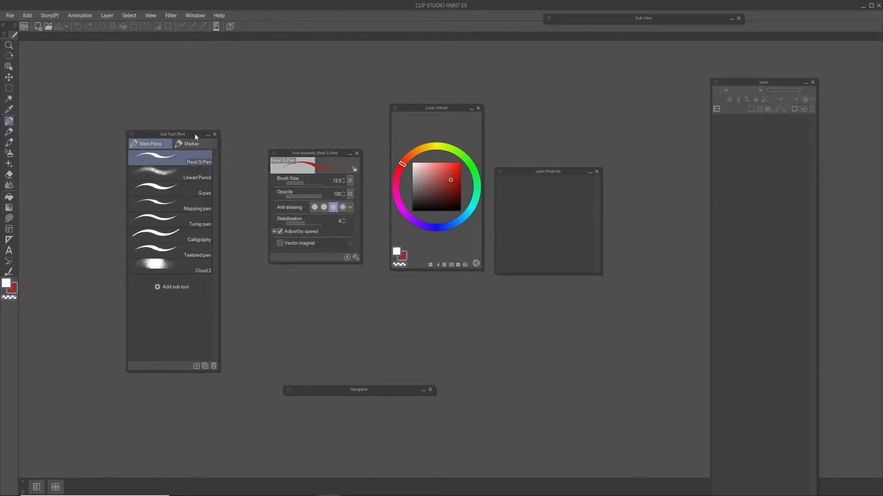
drag(382, 393, 370, 386)
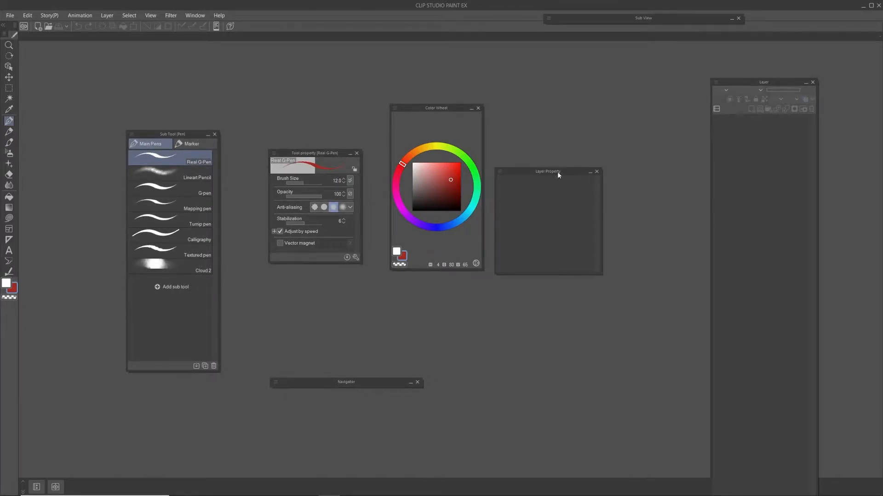
drag(558, 175, 560, 206)
Step: Dock the Layer palette along the workspace's right side, with the Color Wheel, Sub Tool and Layer Property palettes stacked above it
drag(768, 82, 881, 108)
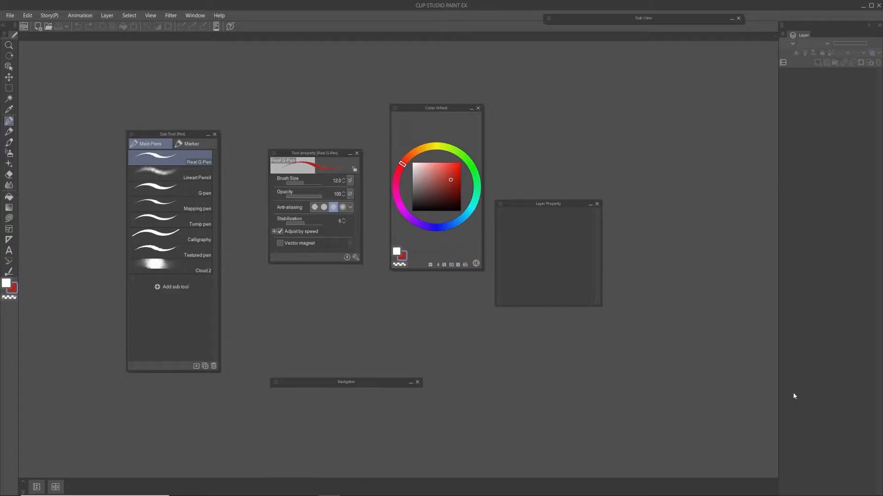
drag(440, 112, 824, 32)
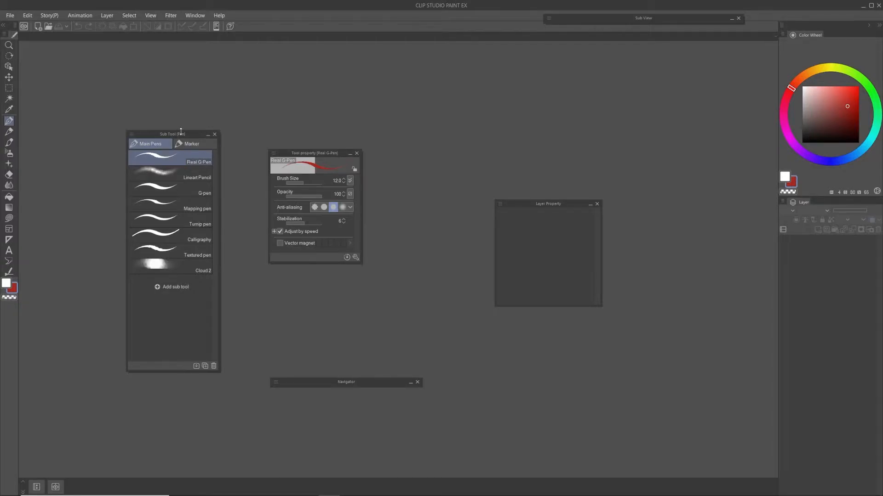
drag(187, 135, 821, 194)
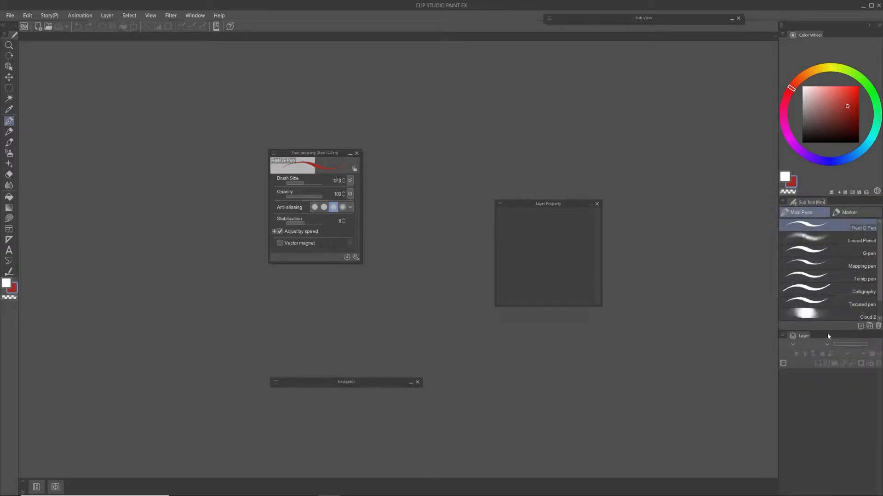
drag(547, 203, 815, 327)
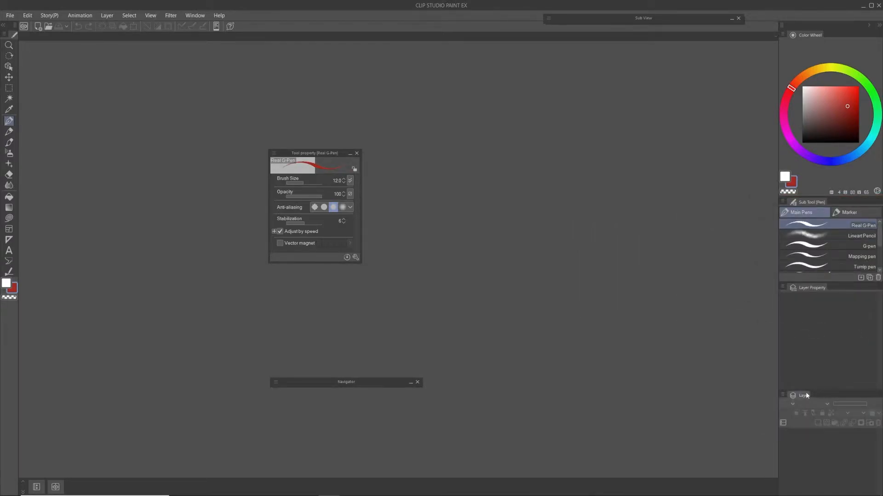
Step: Dock the Tool property palette between the Color Wheel and Sub Tool, and adjust the docked palettes' heights to give the Layer palette room
drag(810, 390, 812, 345)
mouse_move(308, 158)
mouse_down()
mouse_move(674, 220)
mouse_move(821, 195)
mouse_move(835, 128)
mouse_up()
drag(815, 312, 816, 231)
drag(840, 358, 850, 300)
drag(830, 421, 833, 329)
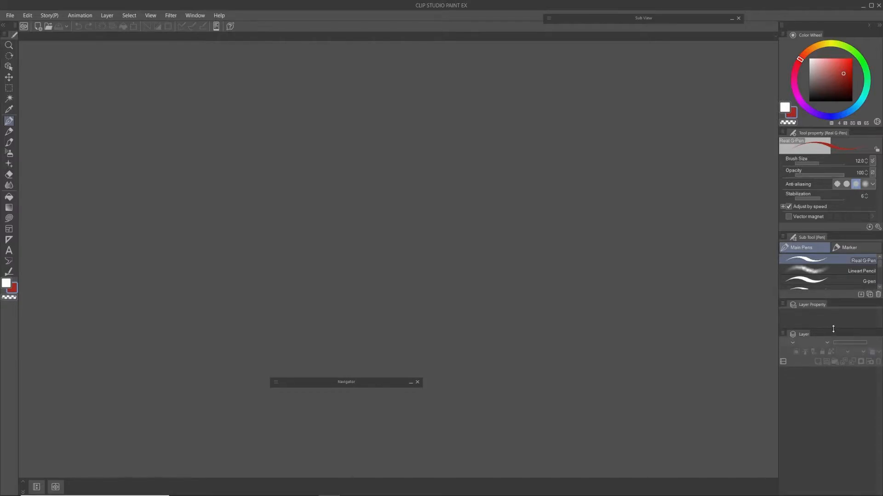
Step: Expand the Navigator palette, park it directly below the collapsed Sub View palette and collapse it again
drag(365, 380, 616, 134)
click(651, 134)
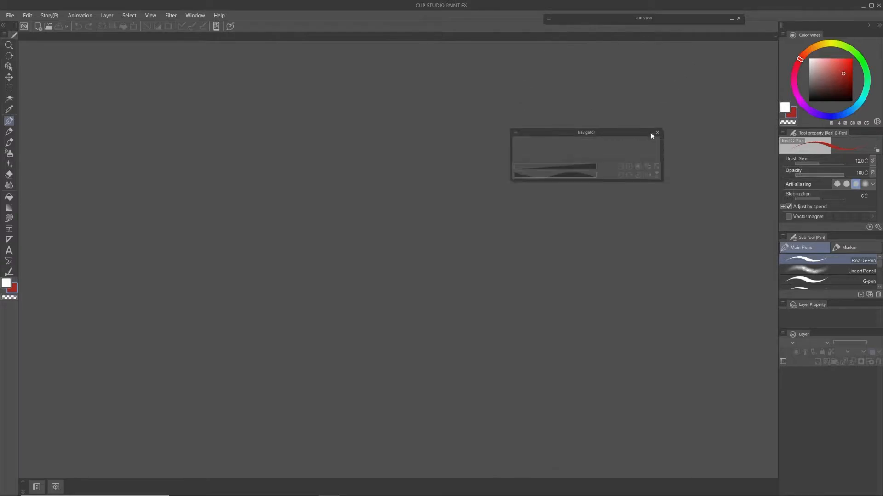
mouse_move(610, 181)
mouse_down()
mouse_move(605, 294)
mouse_move(610, 176)
mouse_up()
drag(606, 134, 681, 32)
click(702, 48)
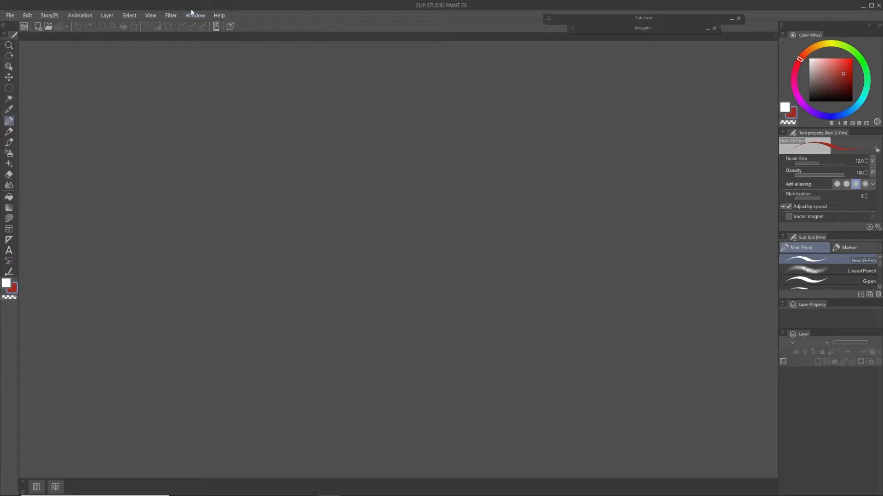
Step: Open the new-document settings and compare the Webtoon, Comic and Illustration work types
click(10, 16)
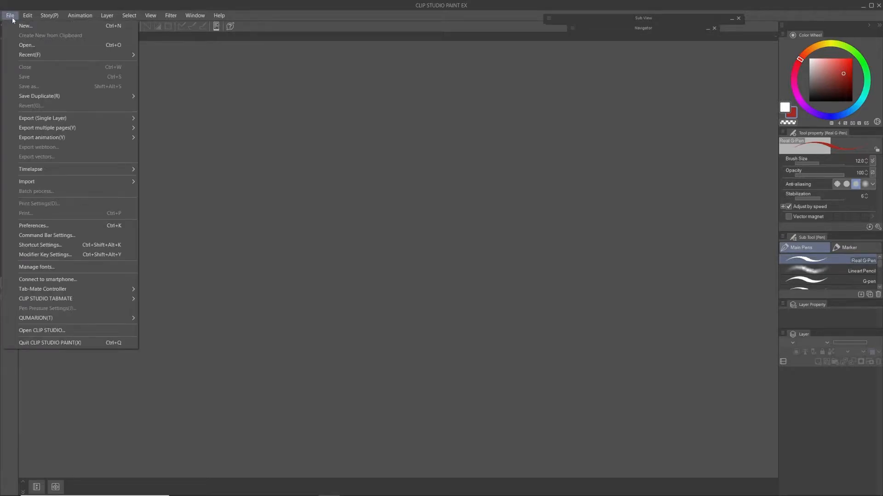
click(45, 27)
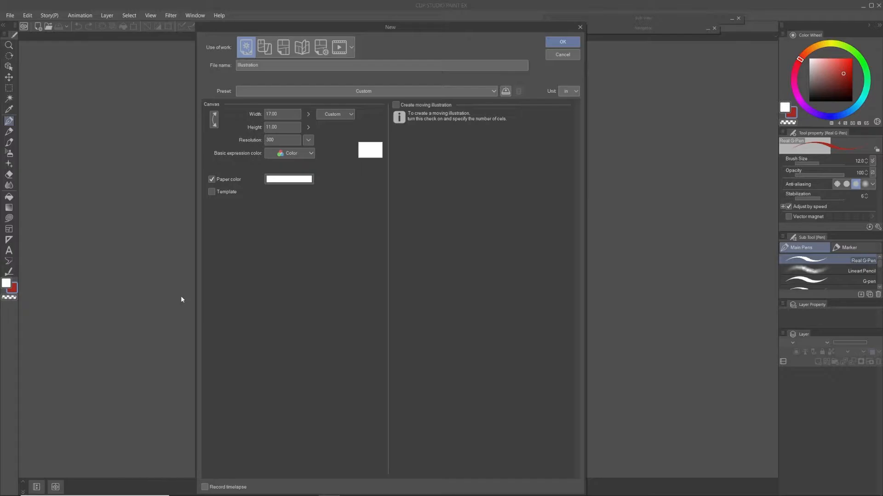
click(264, 48)
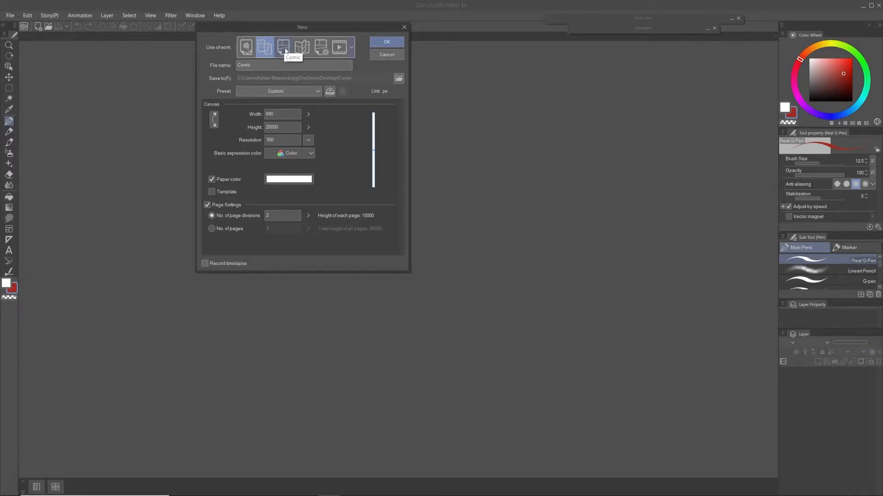
click(285, 48)
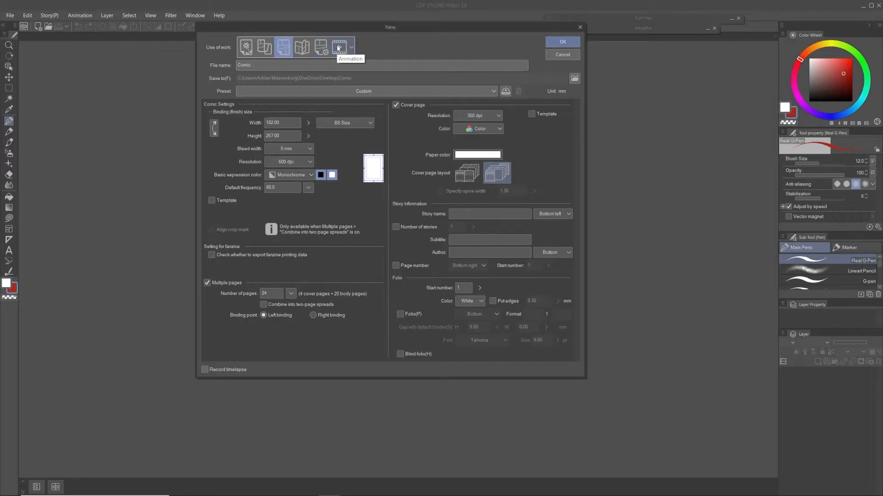
click(246, 48)
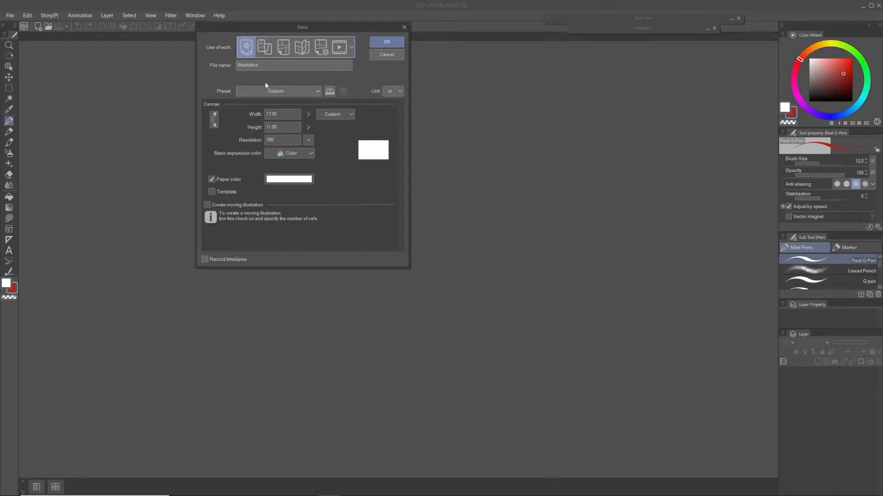
Step: Examine the all-comic-settings and Animation work types, then return to the Illustration type
drag(288, 29, 339, 107)
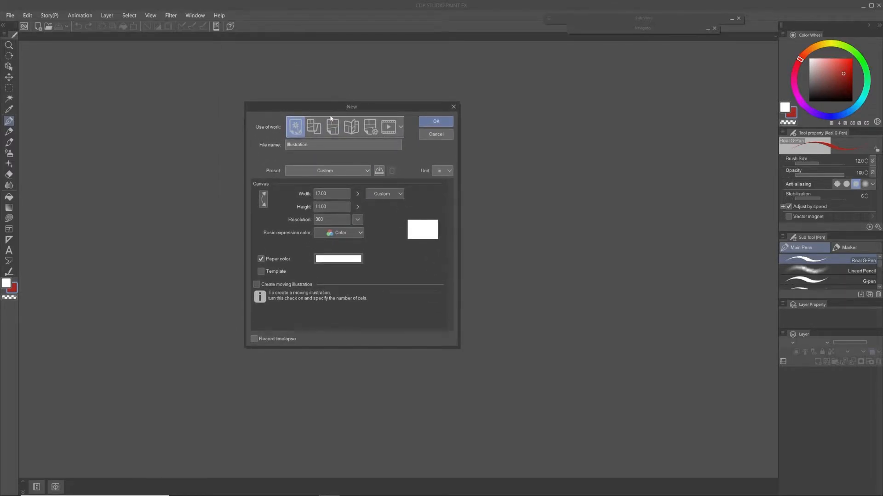
click(369, 125)
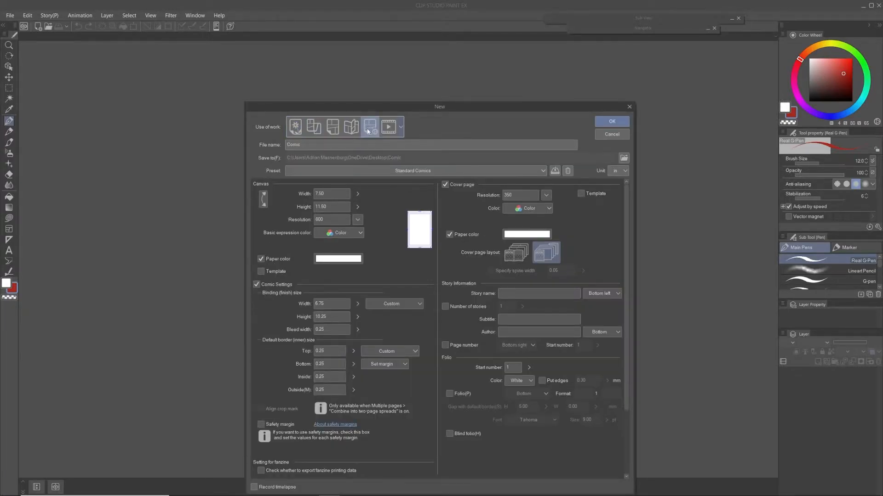
drag(410, 104, 369, 54)
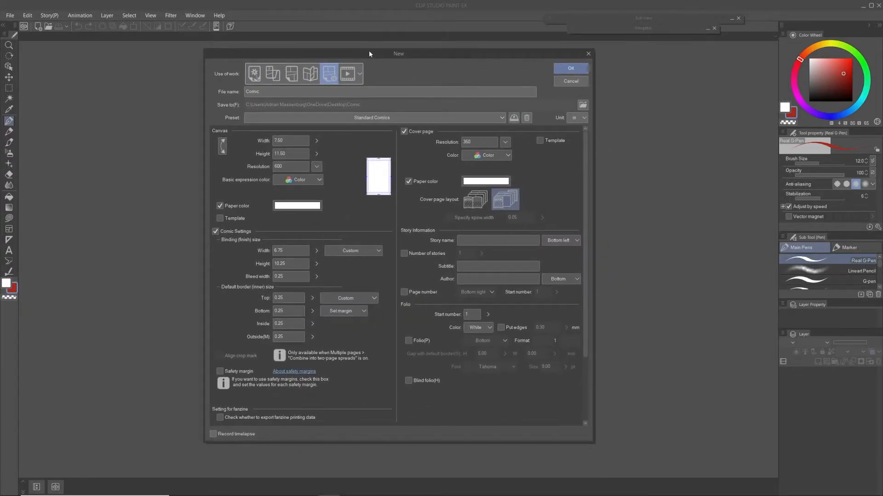
click(343, 78)
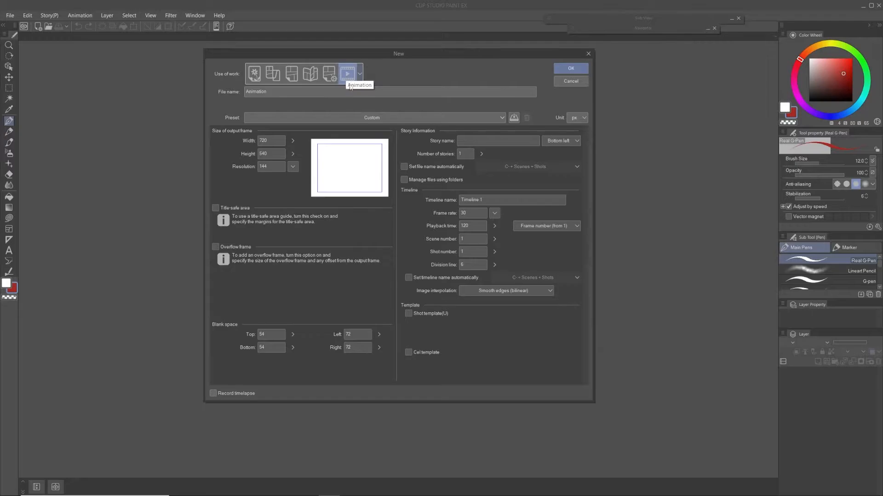
click(329, 74)
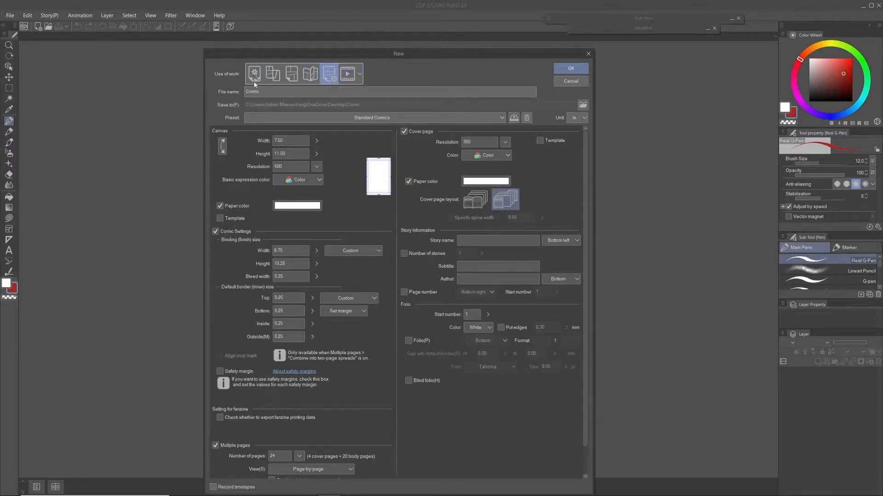
click(257, 78)
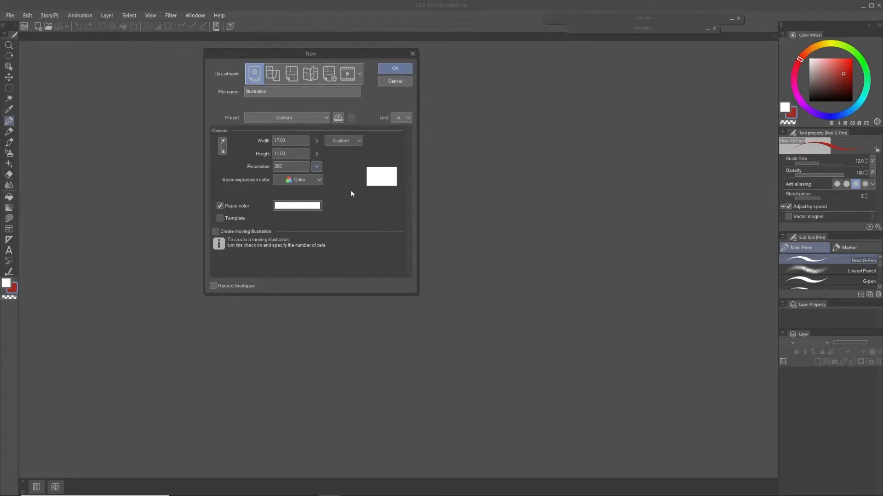
Step: Look through the Illustration canvas options for basic expression color, paper size and measurement unit without changing them
click(309, 180)
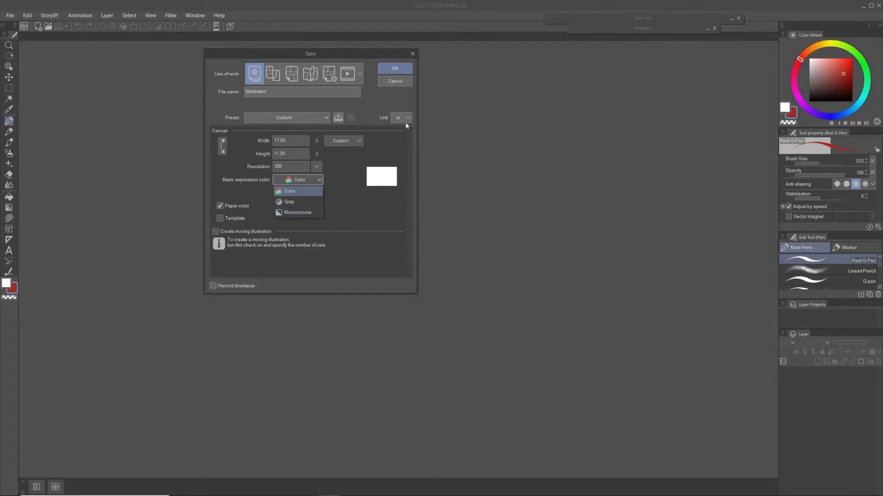
click(357, 143)
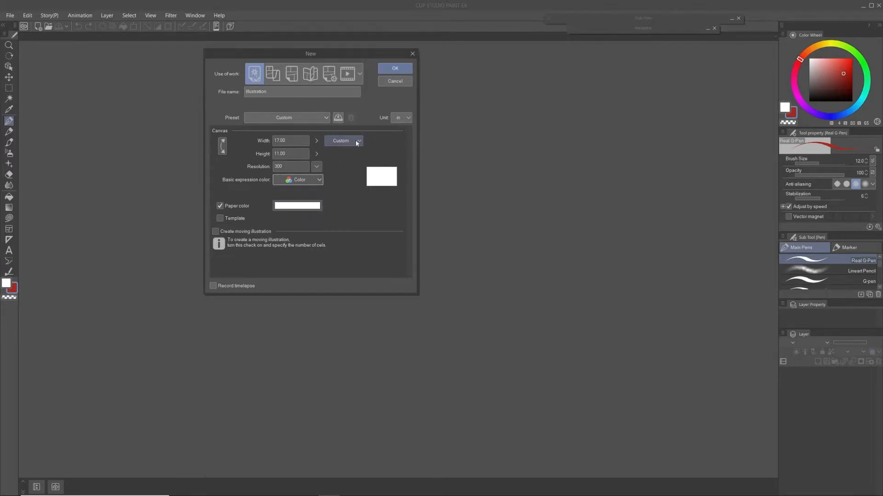
click(359, 142)
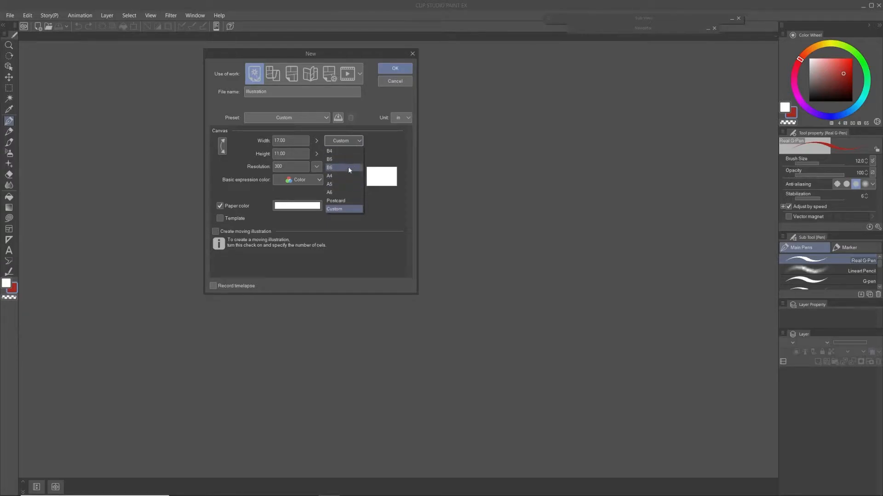
click(362, 141)
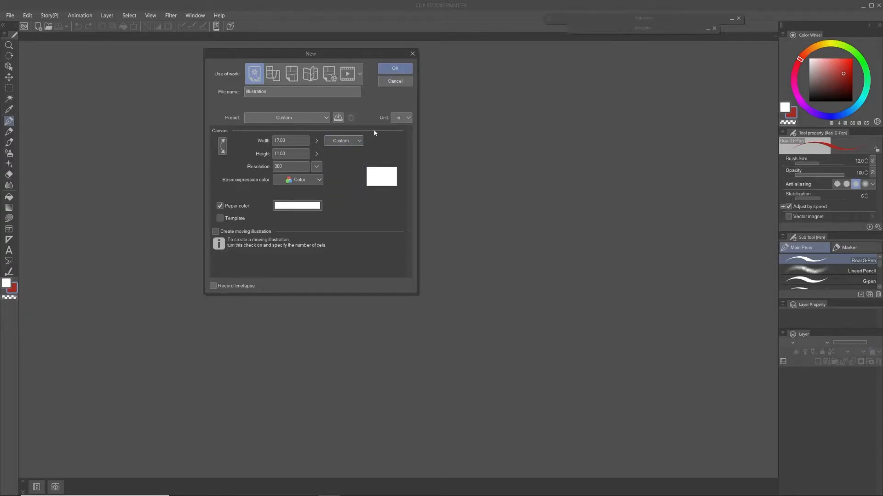
click(404, 118)
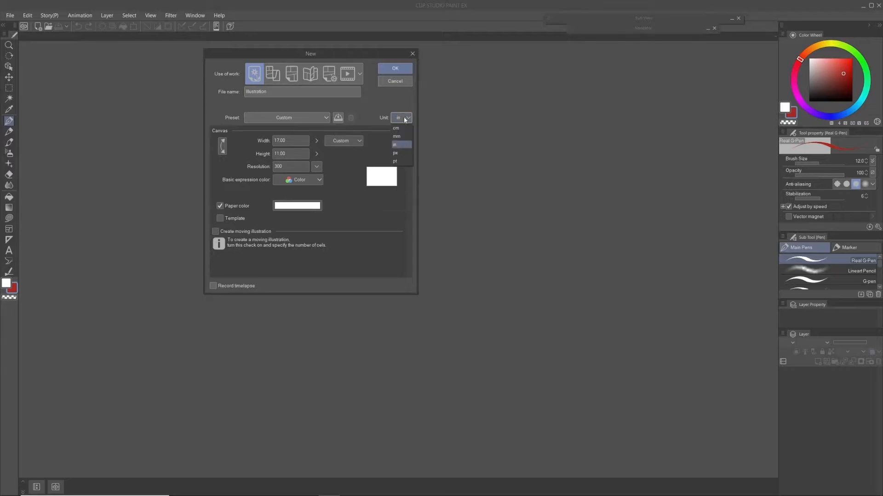
click(403, 117)
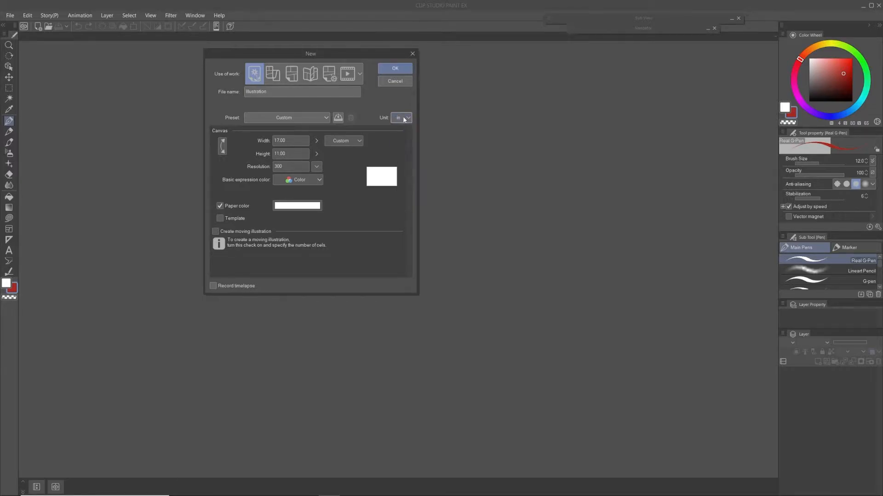
Step: Compare the Comic, all-comic-settings and Illustration work types again, and check the measurement units offered for all comic settings
click(295, 80)
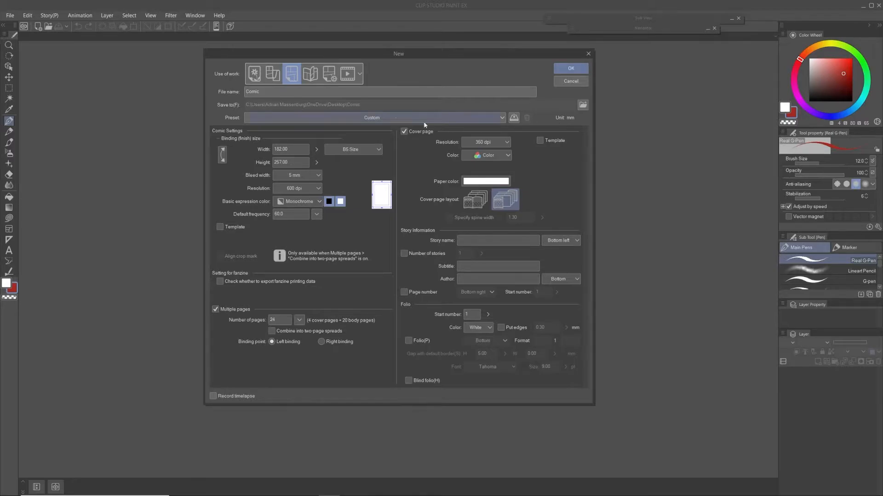
click(330, 75)
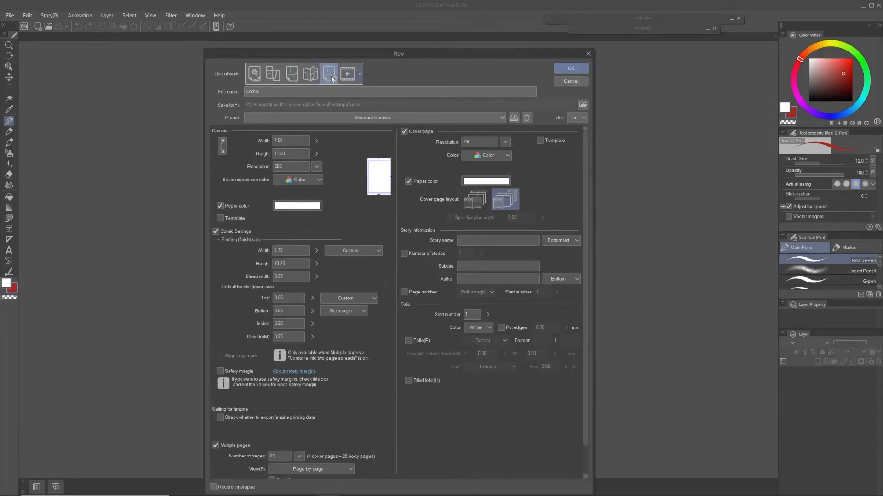
click(254, 74)
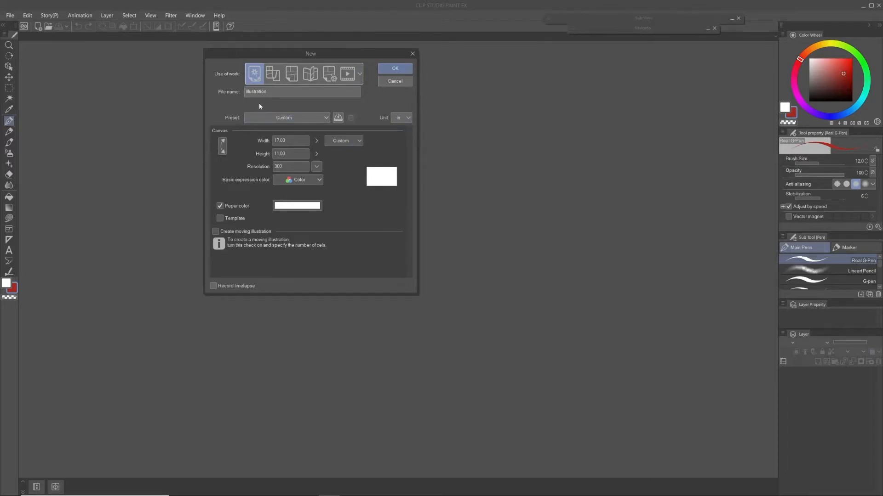
click(325, 77)
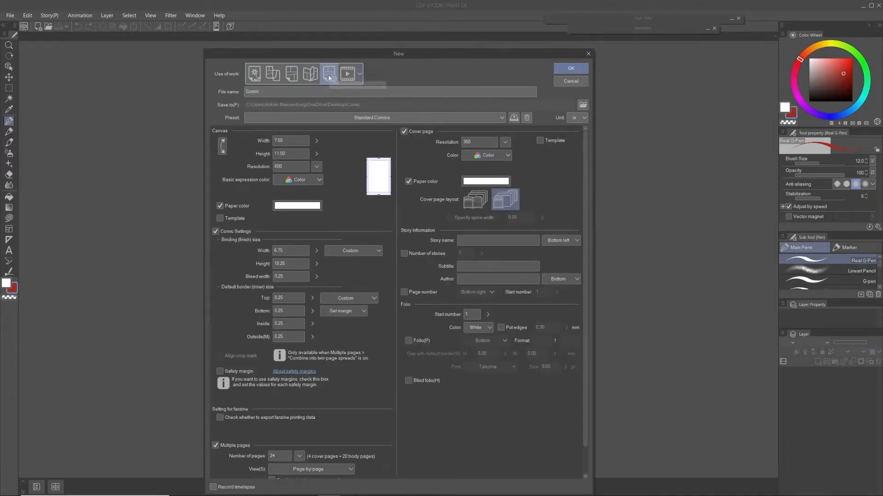
click(578, 118)
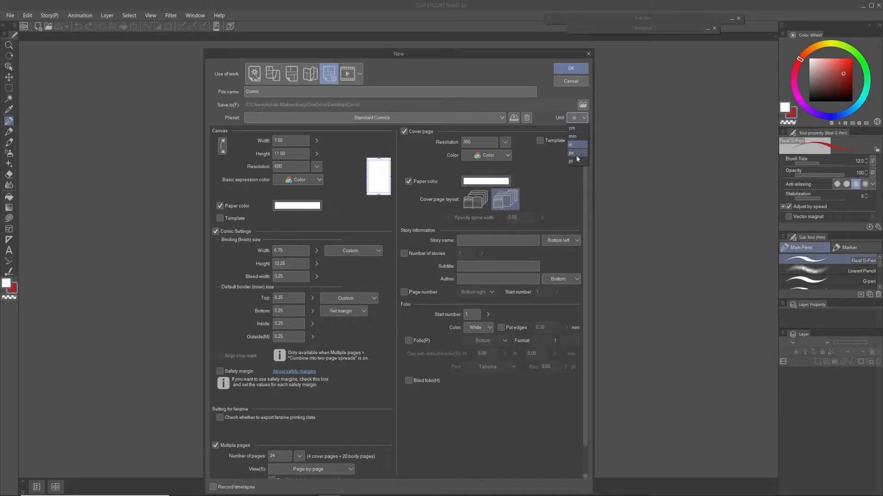
click(584, 119)
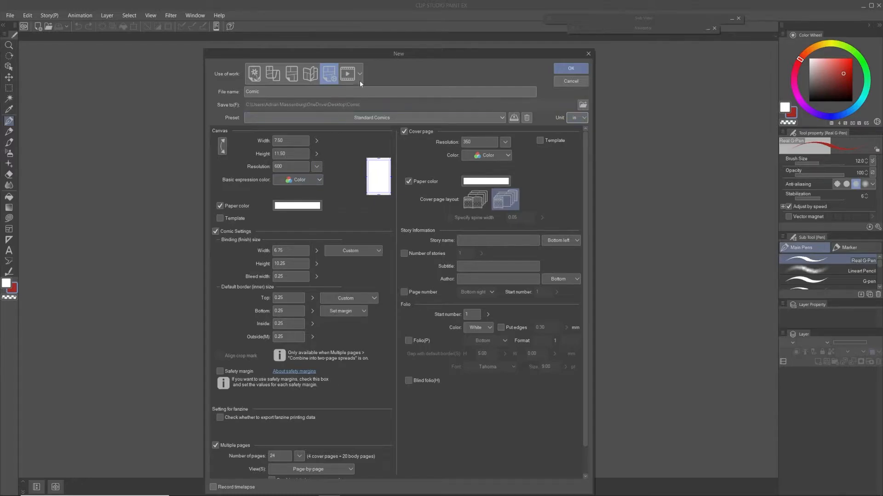
mouse_move(379, 58)
mouse_down()
mouse_move(376, 33)
mouse_move(375, 41)
mouse_up()
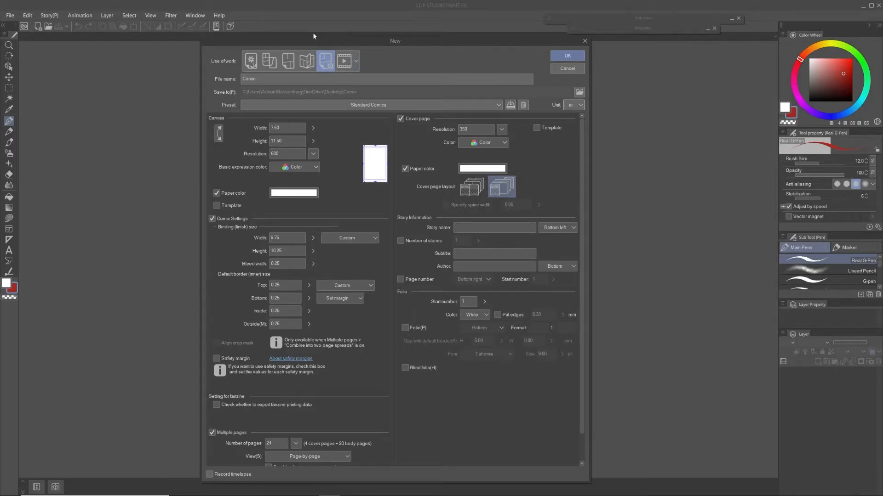
Step: Look through the default, publisher and user presets available for the all-comic-settings work type, keeping Standard Comics
click(381, 105)
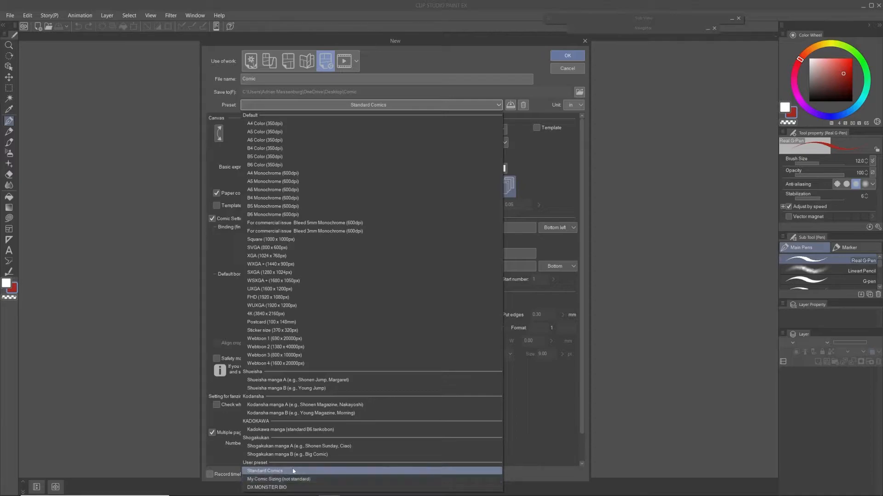
click(497, 93)
click(492, 105)
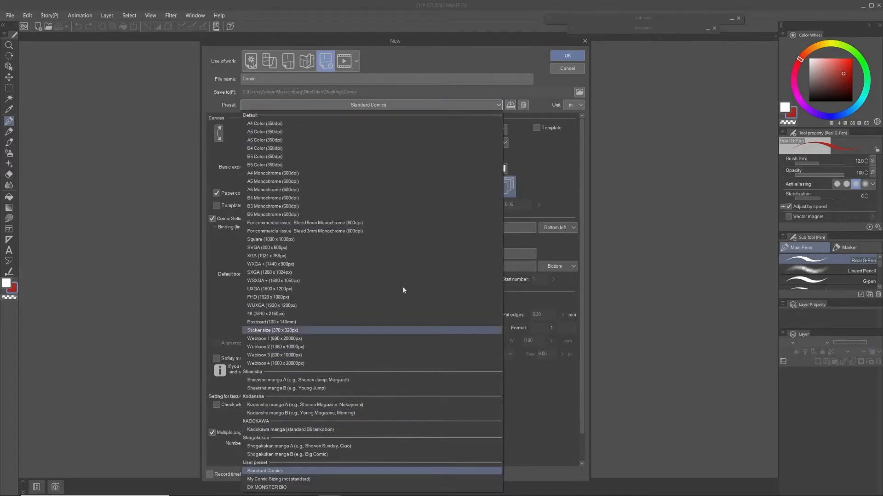
click(507, 93)
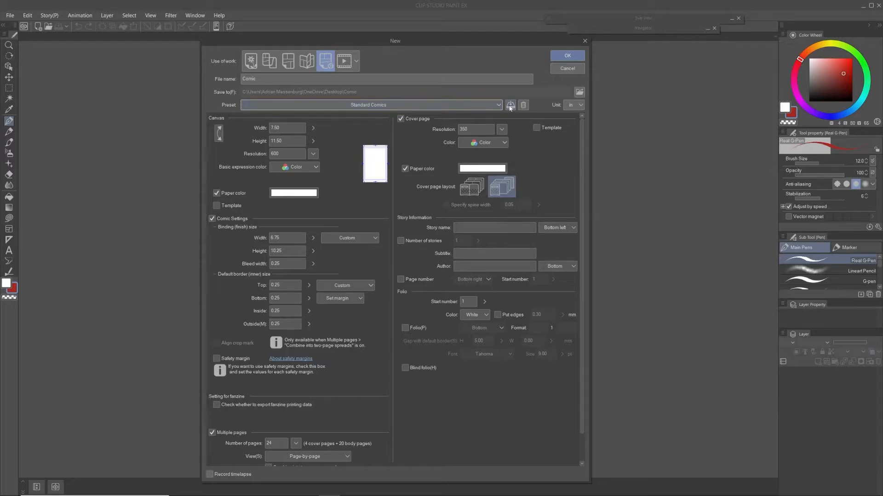
Step: Examine the options for saving the comic settings as a preset without saving, and review the user presets
click(510, 106)
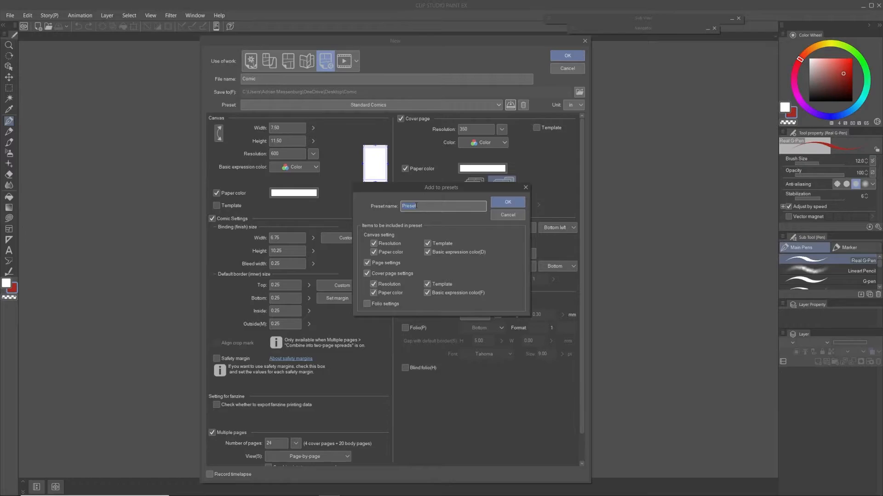
click(510, 215)
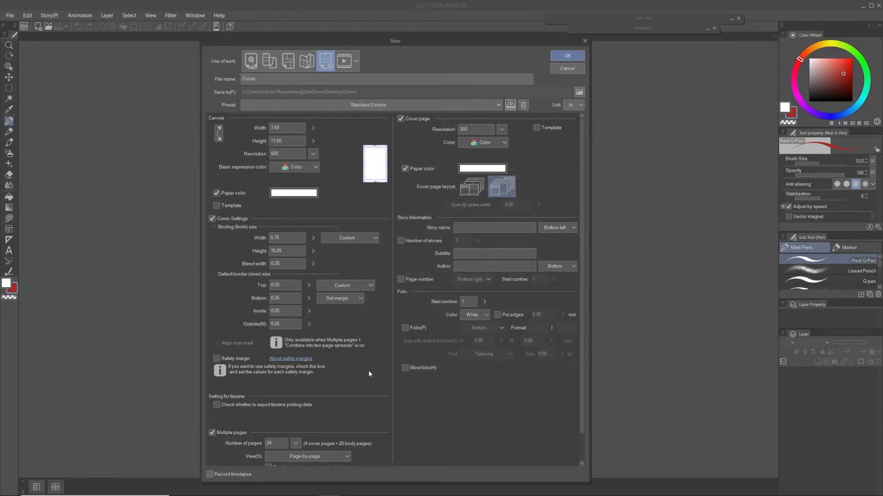
click(510, 105)
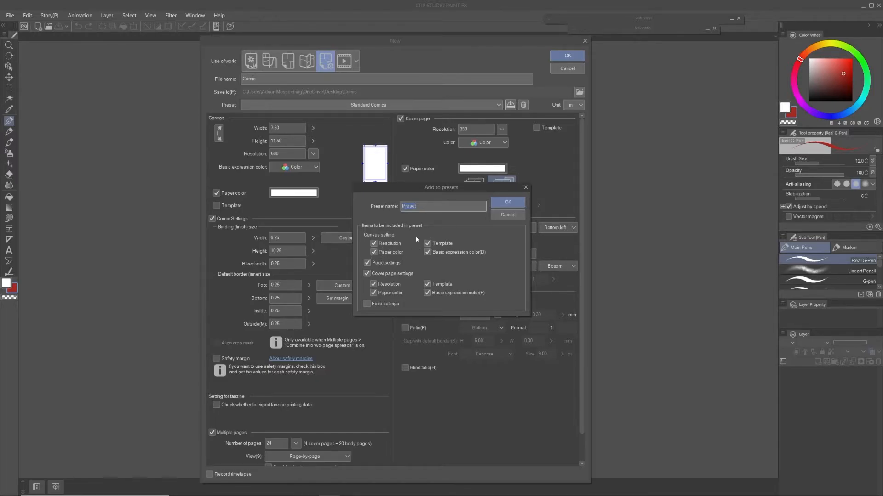
click(525, 187)
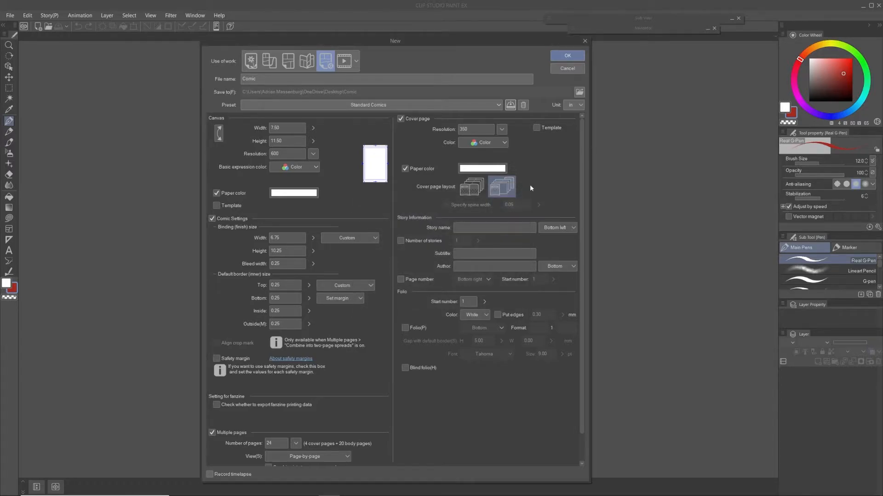
click(457, 106)
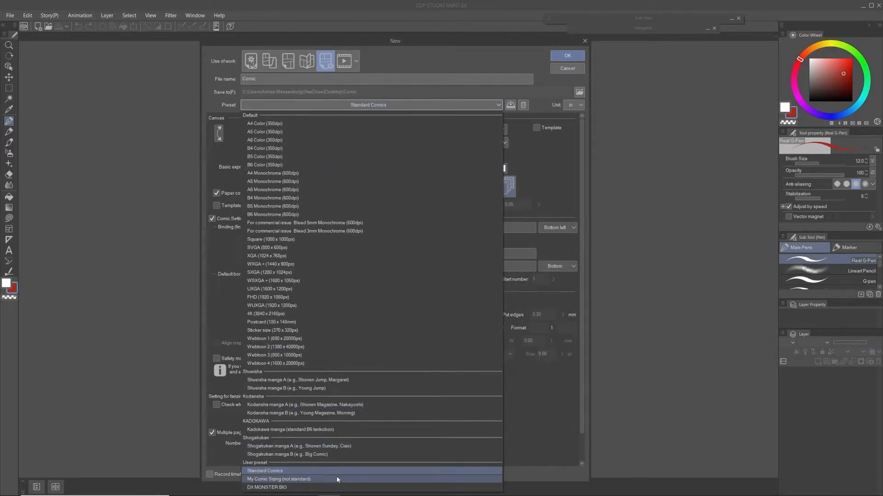
click(453, 112)
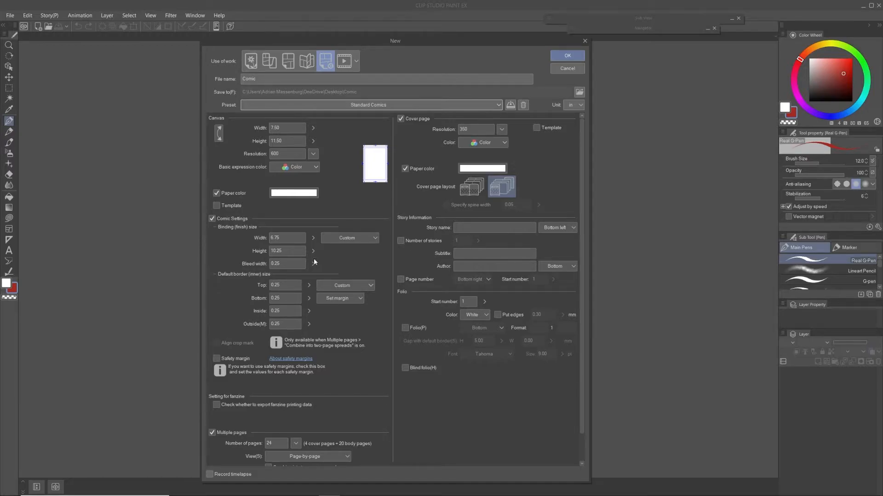
Step: Define the default border by size instead of margin and set the binding size to 4 in wide by 7 in high
click(360, 298)
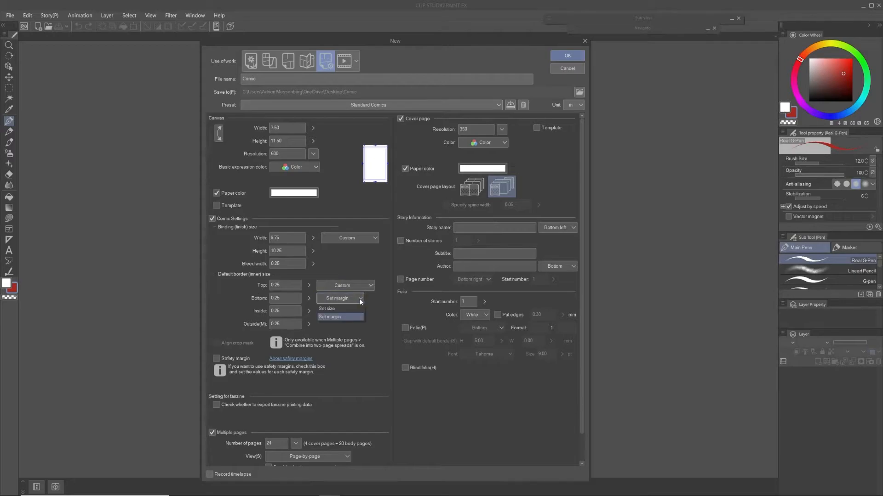
click(342, 308)
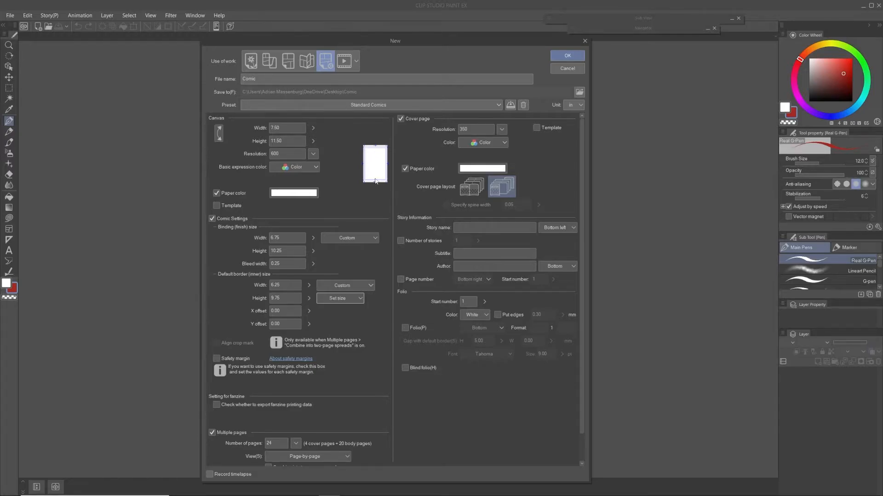
click(284, 237)
text(4)
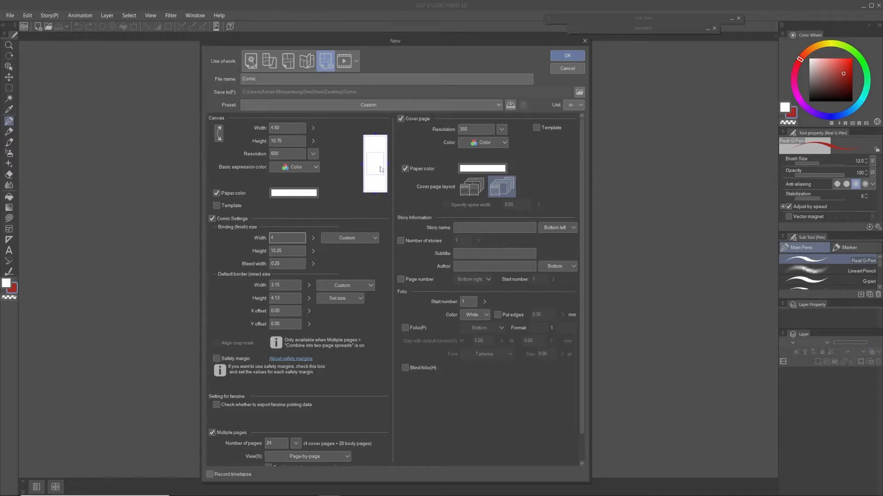
click(286, 250)
text(7)
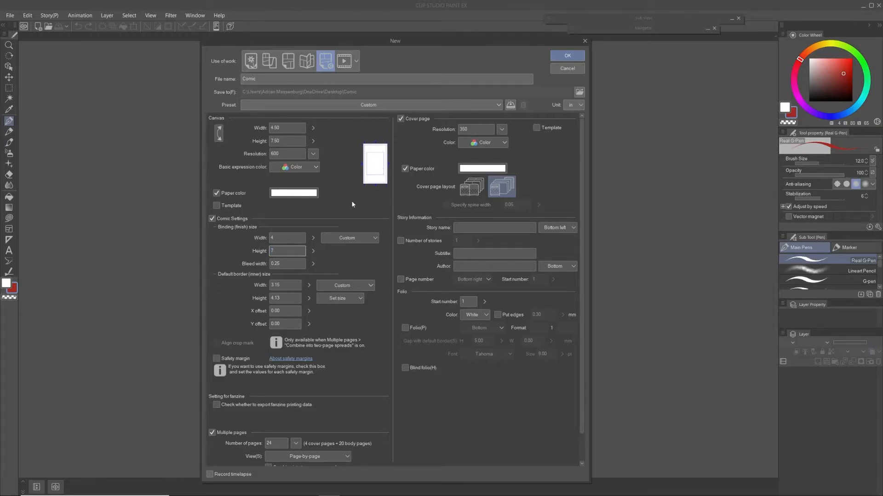
Step: Set the binding size to 11 in wide by 17 in high
click(277, 238)
text(11)
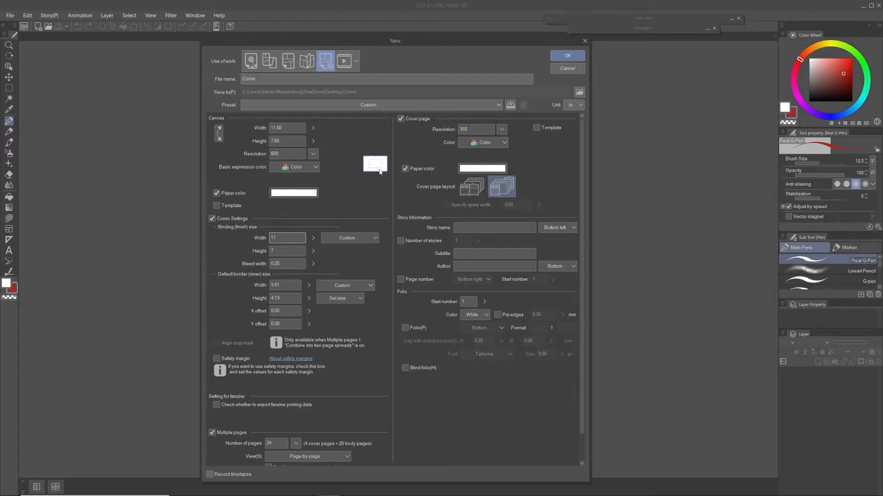
double_click(274, 238)
double_click(272, 251)
text(17)
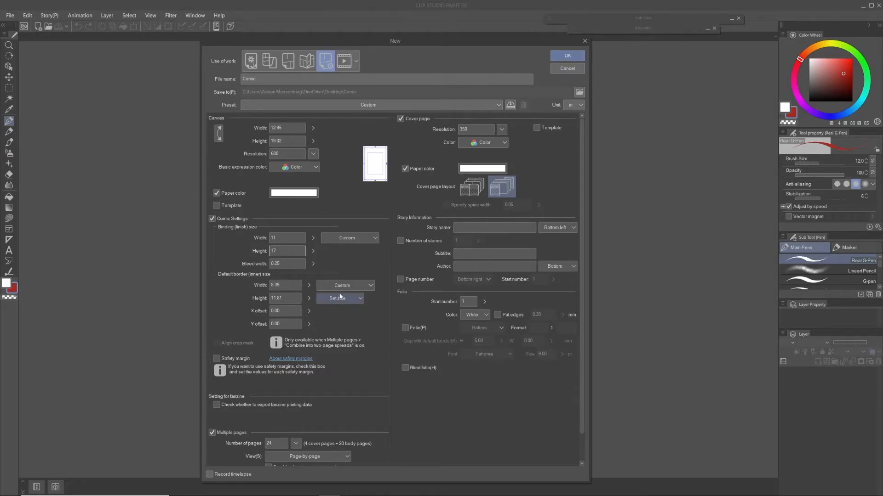
Step: Define the default border by margin and try a top margin of 16.66 in
click(357, 299)
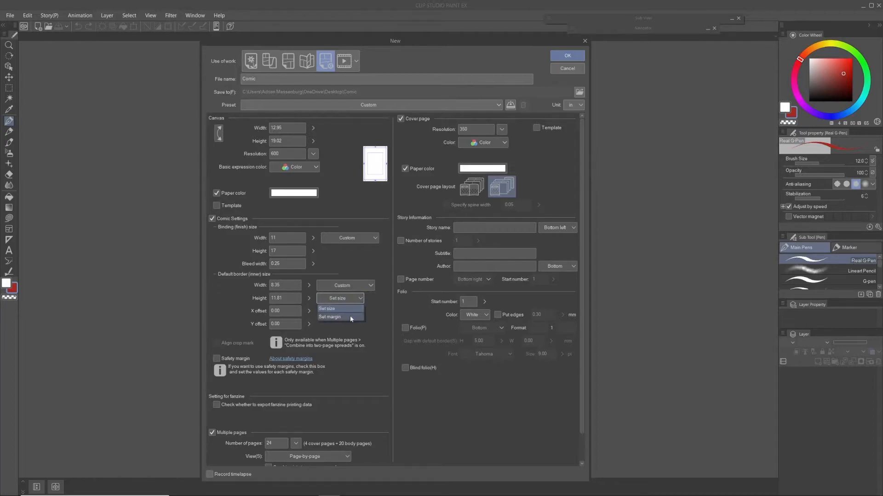
click(350, 317)
drag(286, 286, 264, 288)
text(16.66)
key(Return)
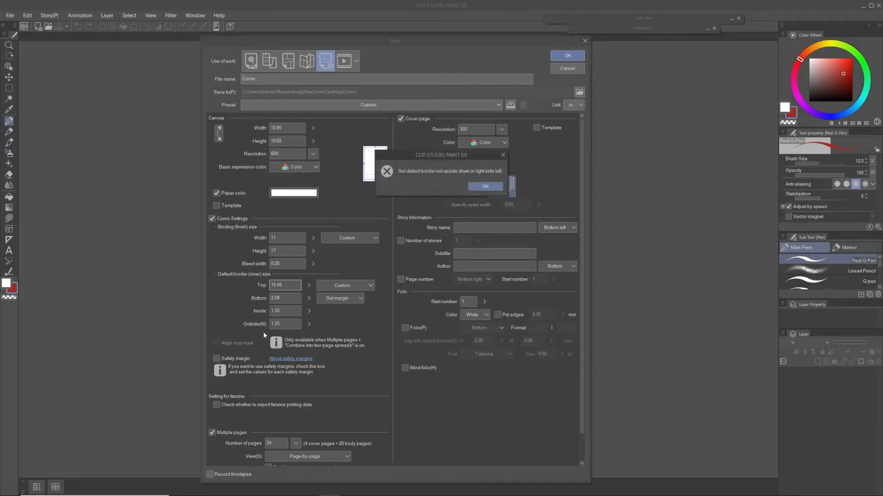
click(485, 186)
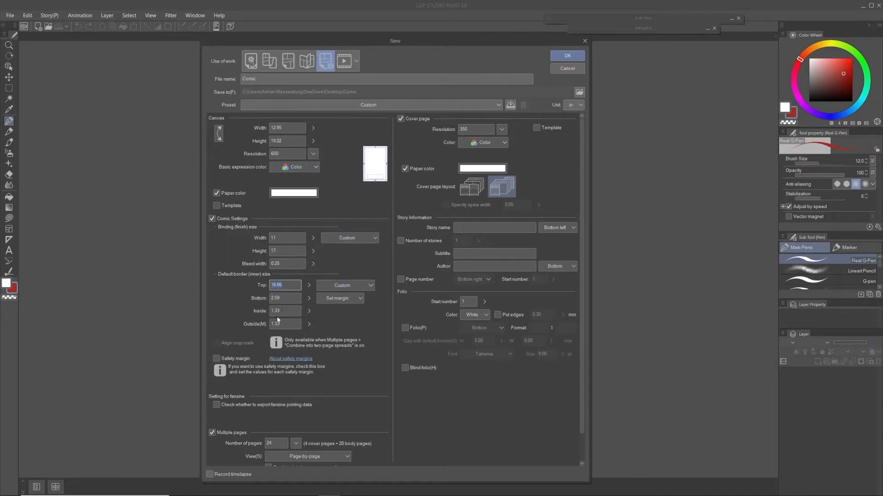
Step: Define the default border by size again, with a width of 10 in, a height of 16 in and a Y offset of 0
click(343, 299)
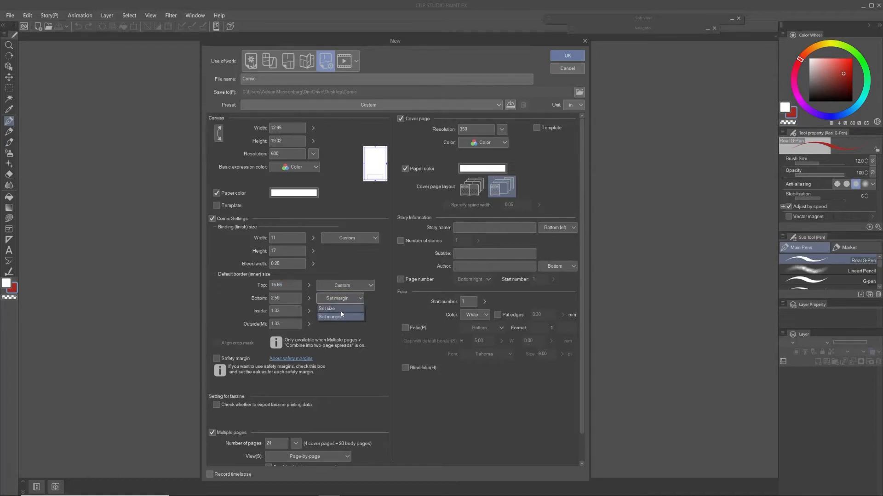
click(339, 308)
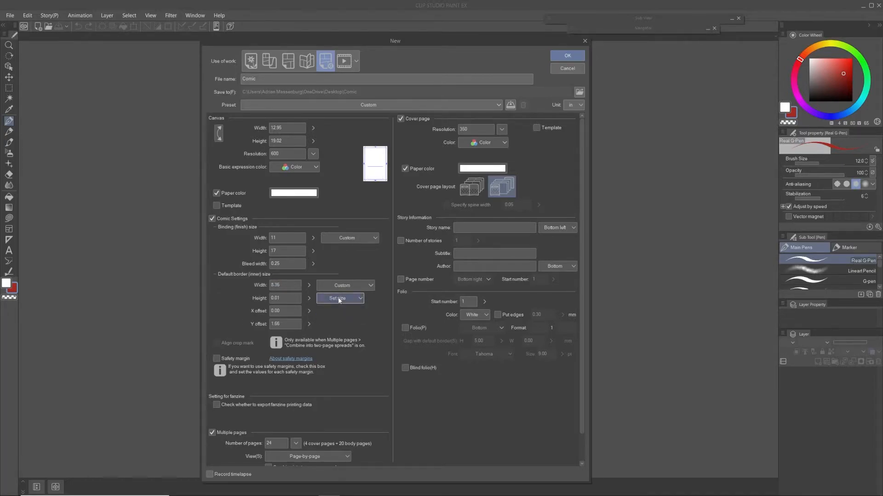
click(287, 298)
text(16)
click(285, 286)
text(10)
click(286, 324)
text(0)
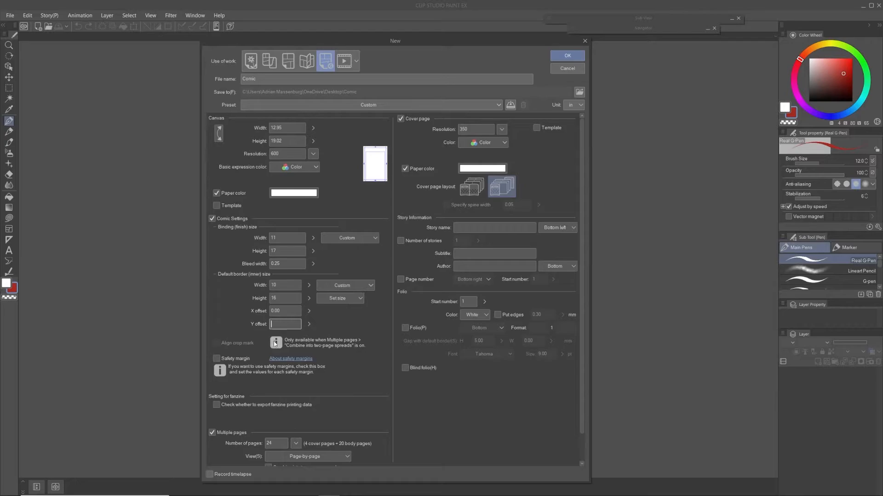
click(294, 310)
click(285, 286)
Step: Reapply the Standard Comics preset and set the number of pages to 20
click(371, 110)
click(299, 461)
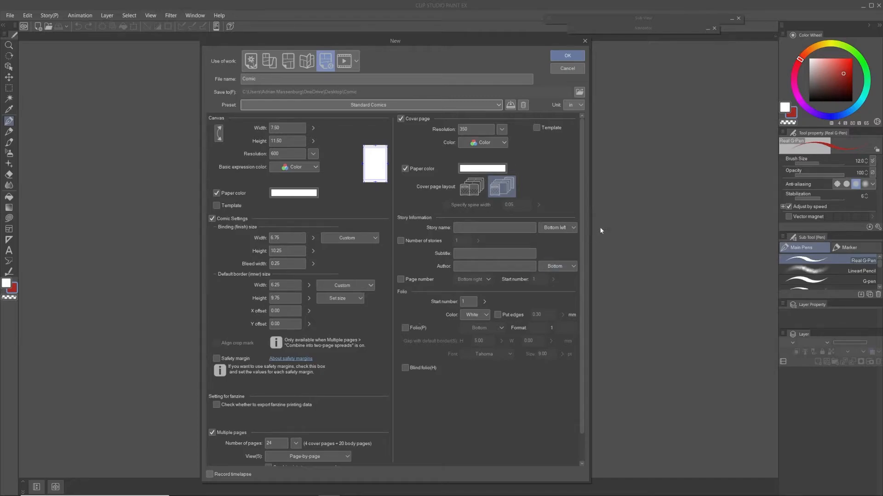
scroll(582, 276, down, 2)
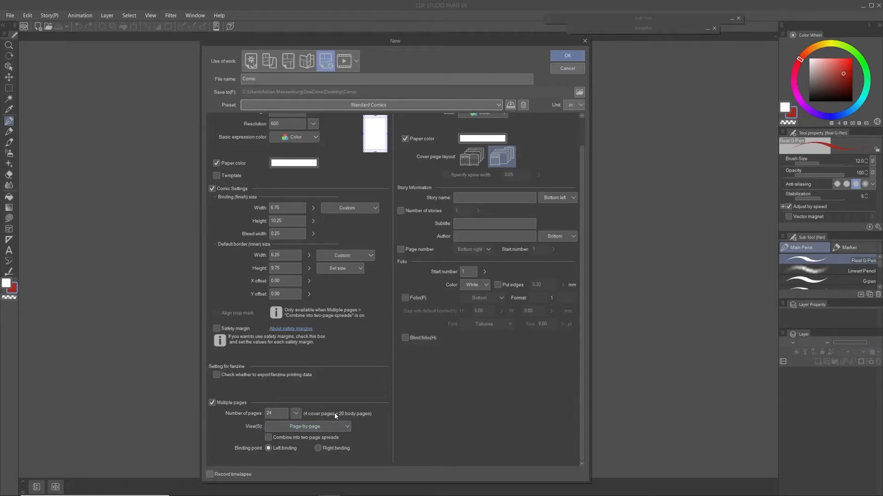
double_click(269, 413)
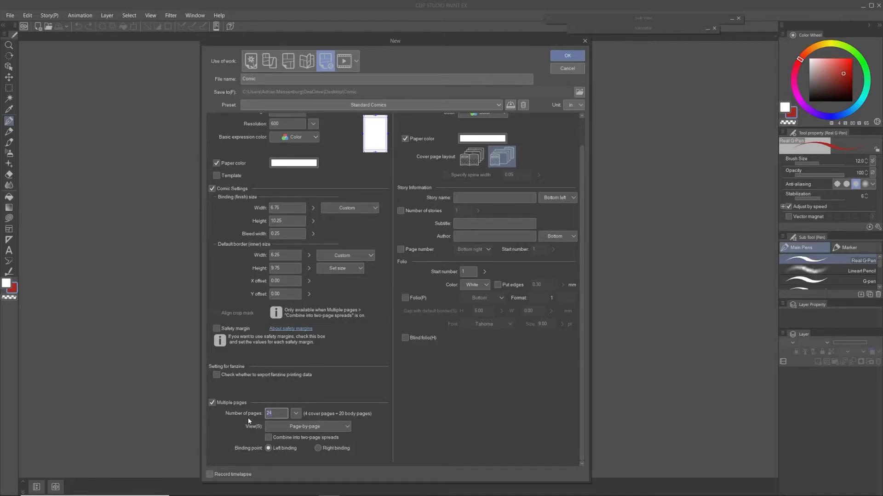
text(17)
drag(277, 414, 258, 421)
text(20)
scroll(581, 200, up, 2)
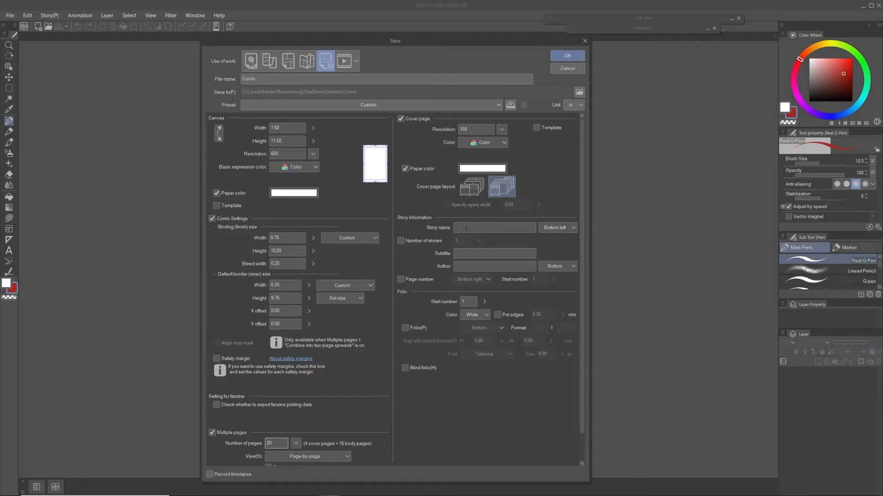
Step: Return to the Illustration work type and create the 17 × 11 in canvas at 300 dpi
click(461, 227)
drag(580, 200, 580, 228)
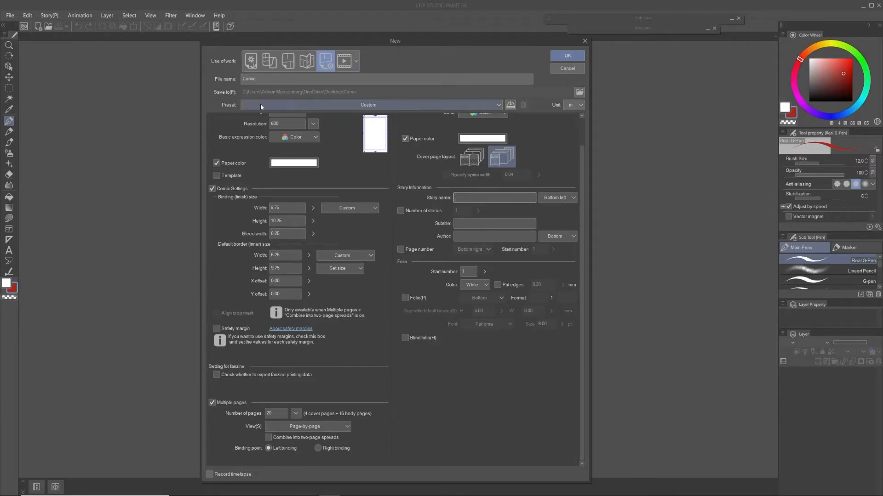
click(251, 61)
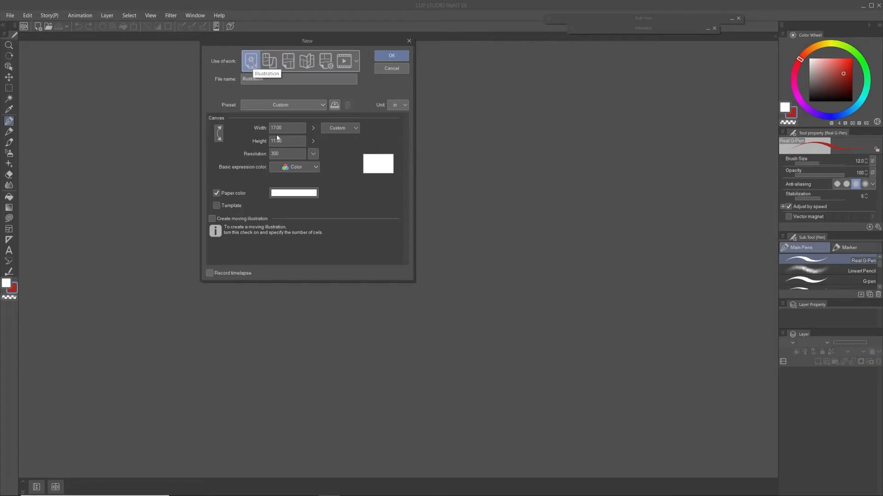
click(392, 56)
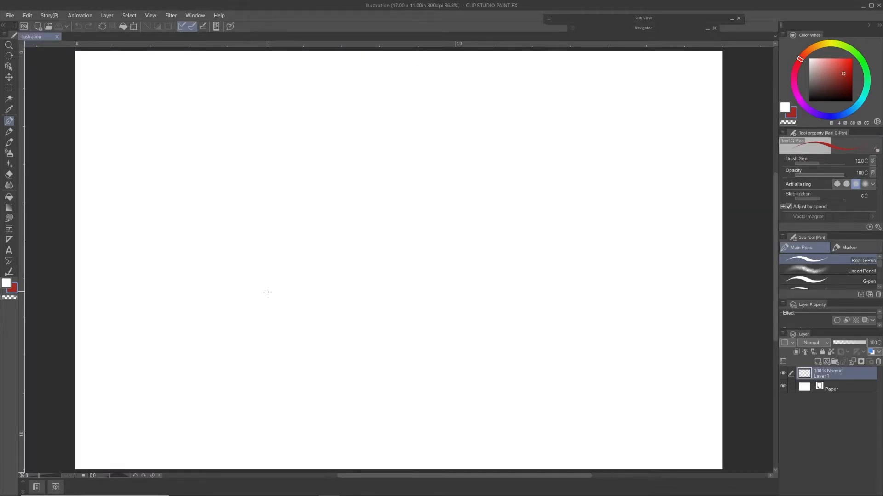
Step: Sketch a round ball shape with horizontal and vertical contour curves using the Mechanical pencil in red
key(p)
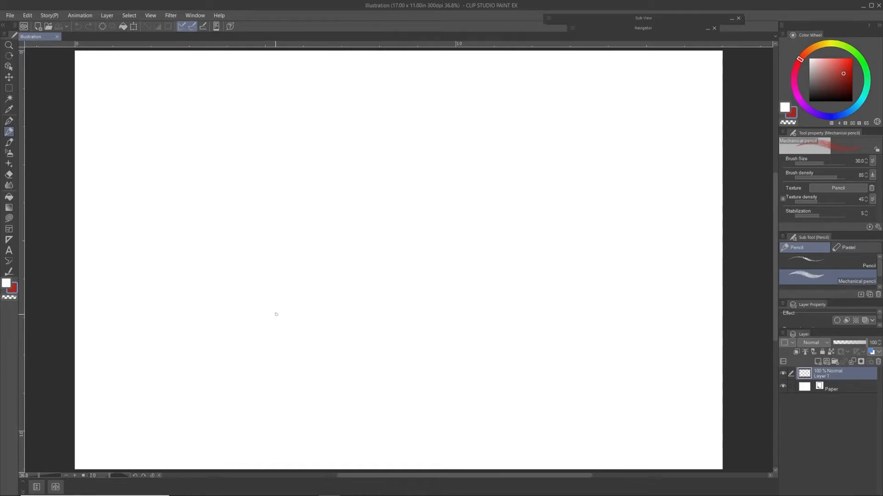
mouse_move(296, 147)
mouse_down()
mouse_move(414, 221)
mouse_move(299, 140)
mouse_up()
drag(289, 209, 414, 192)
drag(339, 143, 339, 273)
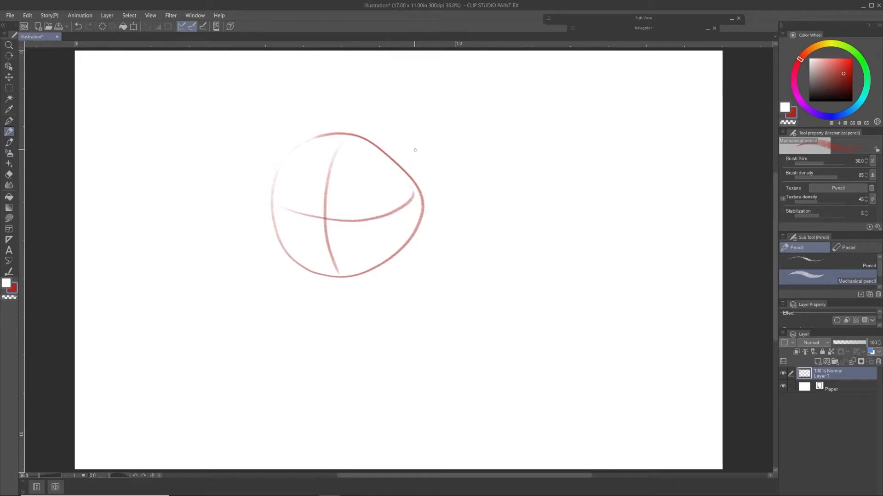
Step: Sketch loose straight and curved strokes radiating around the ball, and lower Layer 1's opacity to 12%
drag(322, 115, 339, 76)
drag(424, 252, 526, 243)
drag(330, 312, 316, 373)
drag(249, 216, 156, 223)
drag(224, 186, 285, 79)
mouse_move(380, 71)
mouse_down()
mouse_move(383, 83)
mouse_move(532, 161)
mouse_up()
mouse_move(248, 271)
mouse_down()
mouse_move(293, 366)
mouse_move(529, 291)
mouse_up()
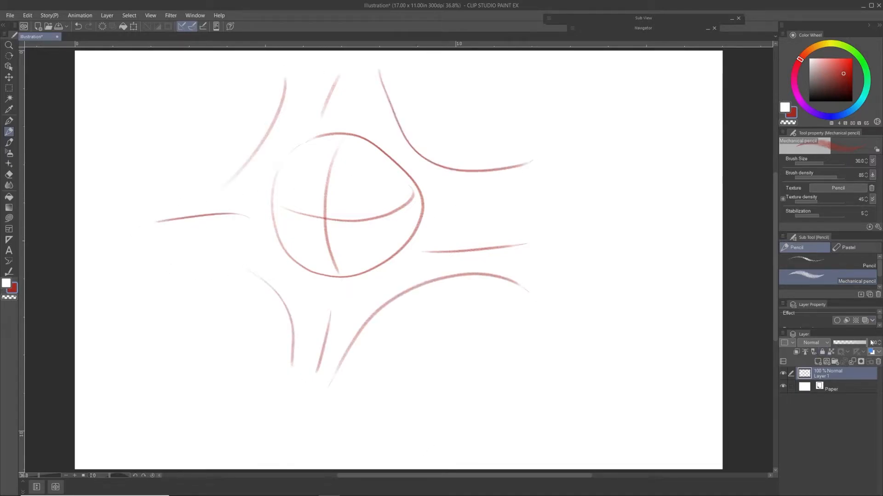
drag(867, 343, 836, 343)
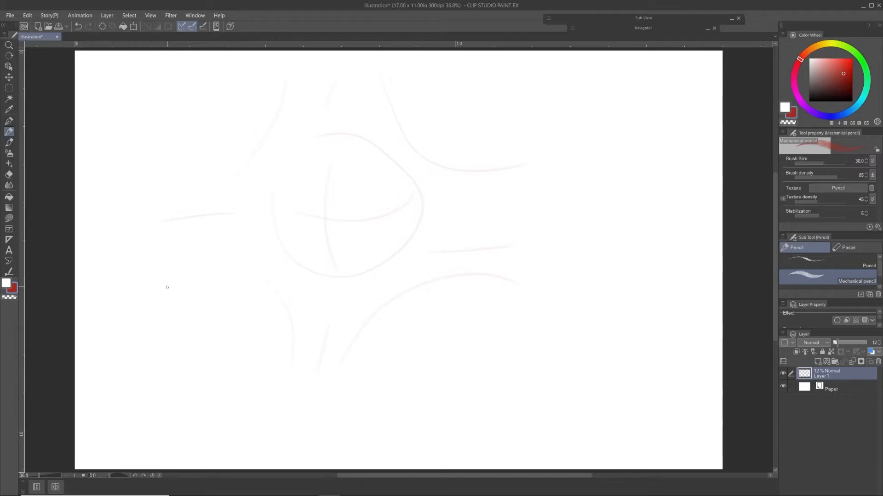
Step: Check the timelapse commands offered for the canvas without starting a recording
click(10, 15)
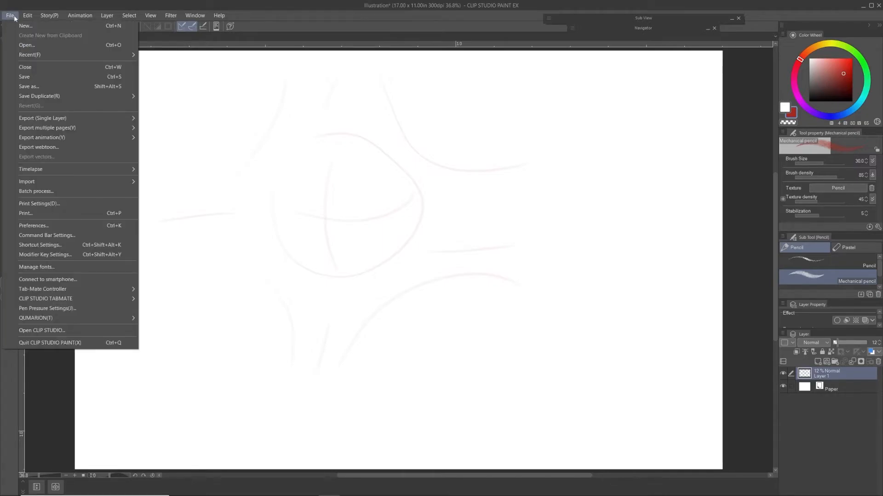
mouse_move(78, 172)
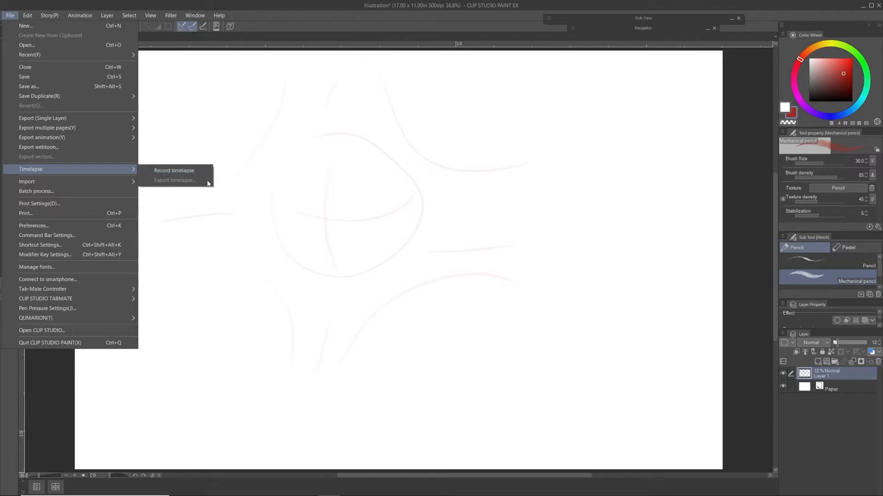
click(384, 212)
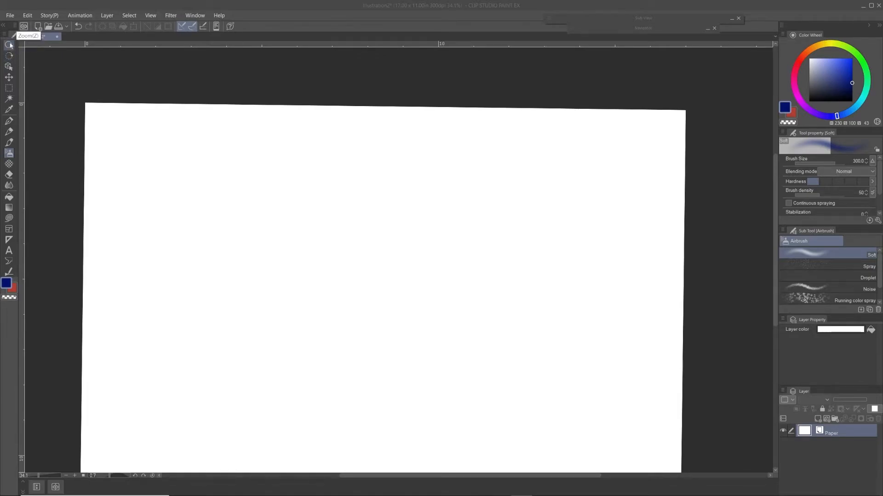
Step: In the Shortcut Settings, try assigning P to the Zoom tool and change its shortcut back to Z
click(9, 15)
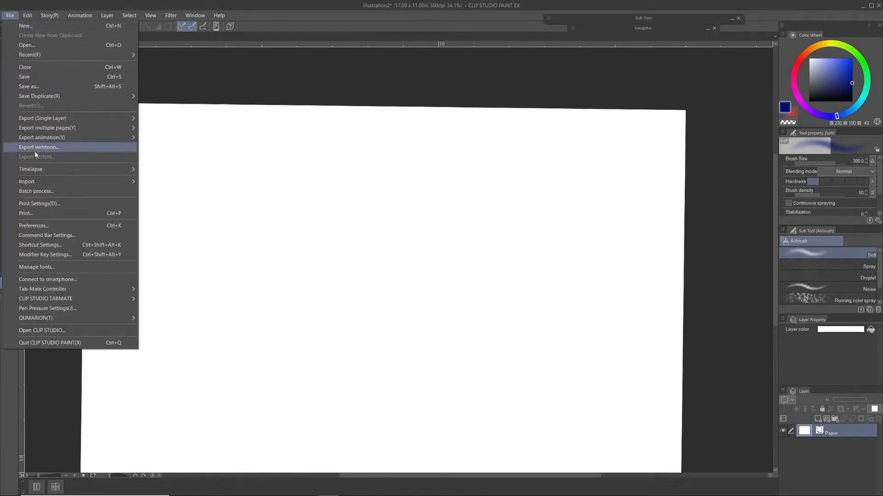
click(65, 245)
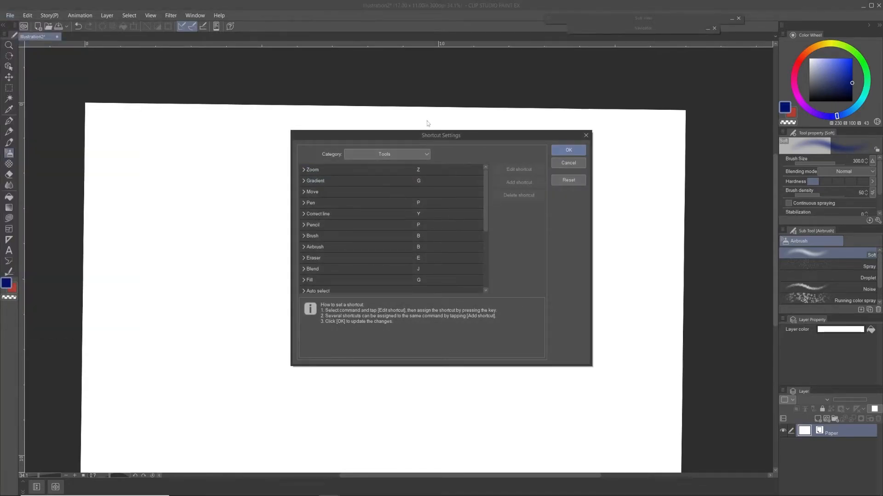
click(427, 156)
click(427, 155)
click(419, 171)
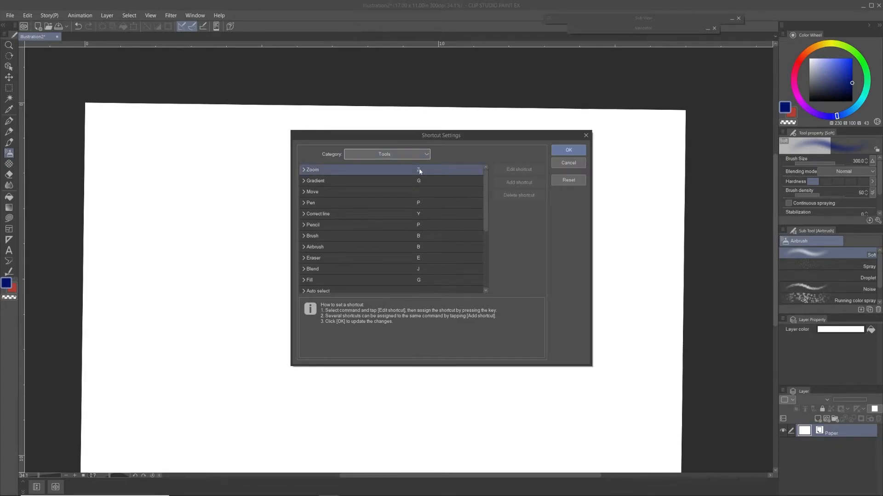
click(529, 171)
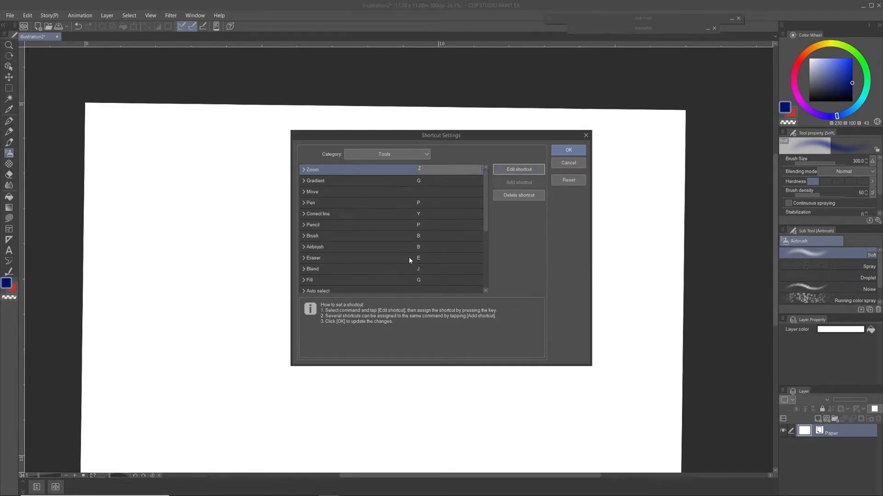
key(p)
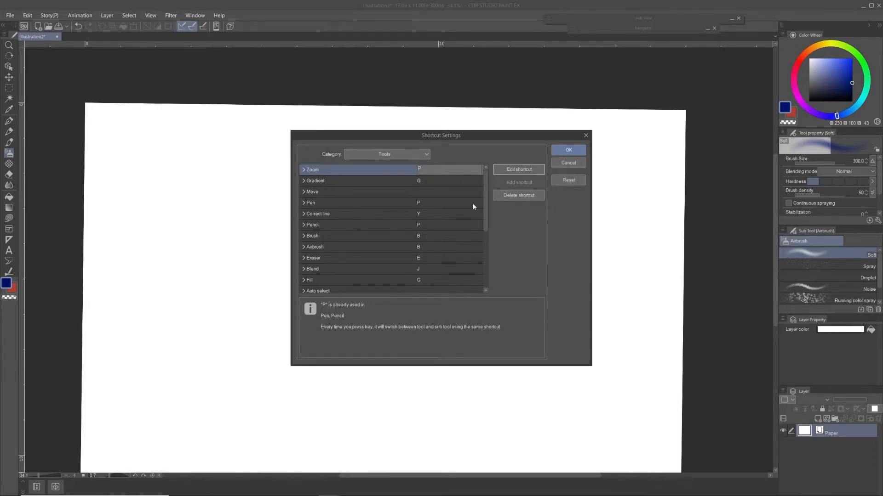
key(z)
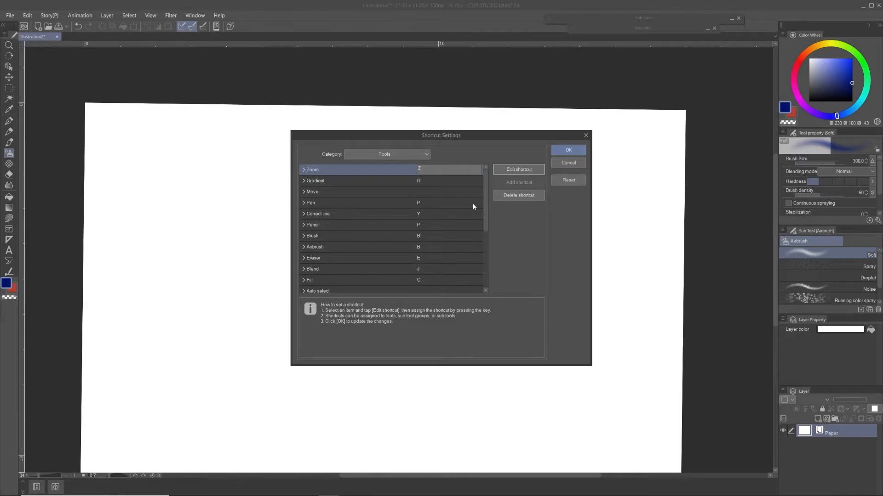
Step: Examine the Brush size palette shortcuts for smaller and larger presets in the Options category
click(427, 156)
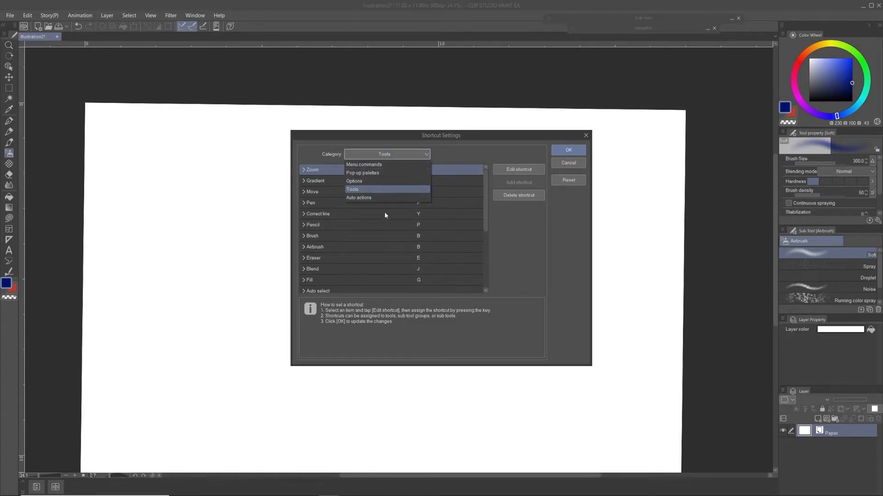
click(361, 182)
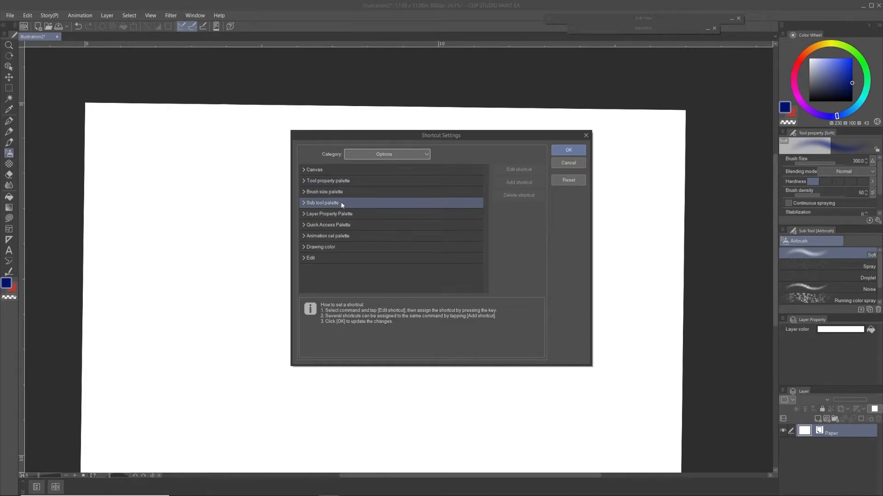
double_click(320, 192)
click(434, 214)
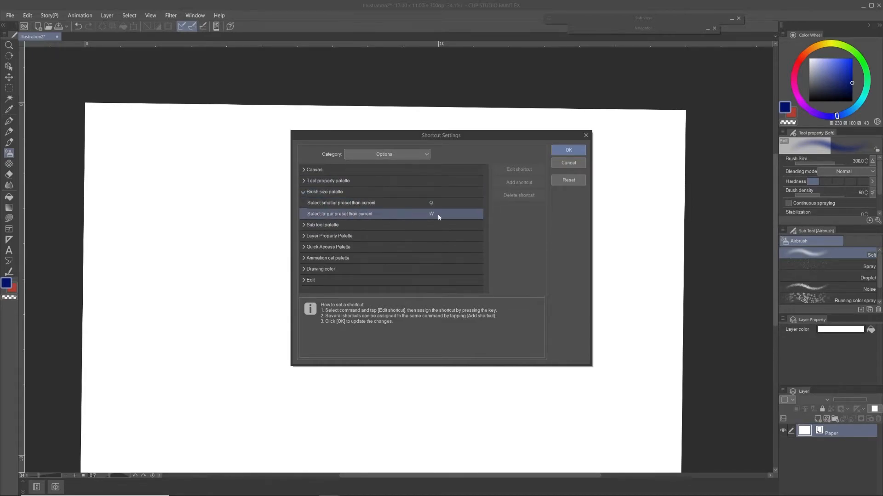
click(439, 203)
click(435, 224)
click(440, 214)
click(448, 207)
click(444, 210)
click(440, 205)
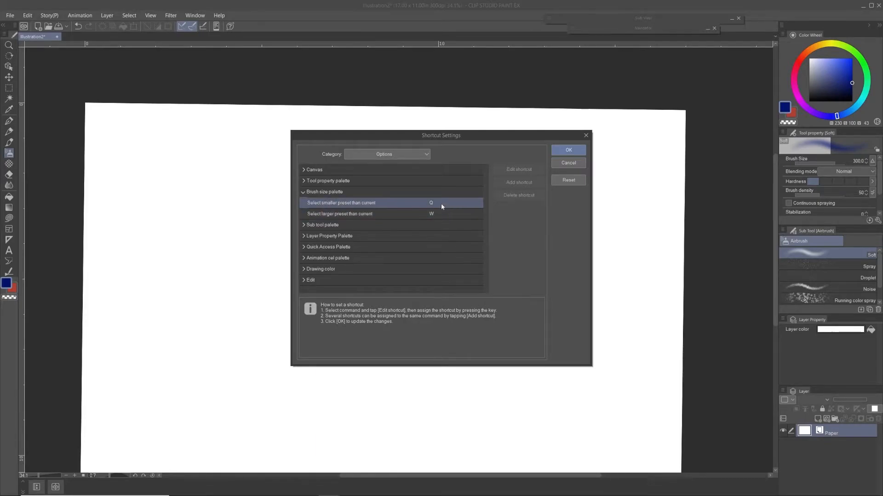
click(437, 213)
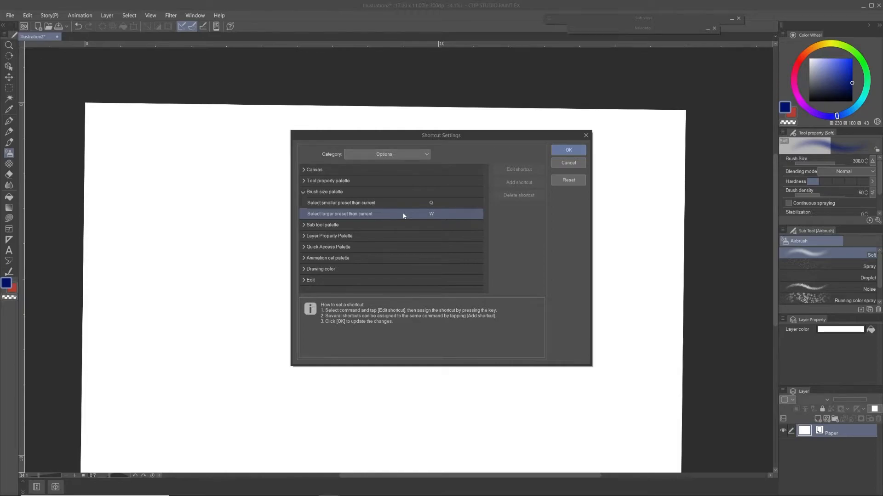
click(384, 236)
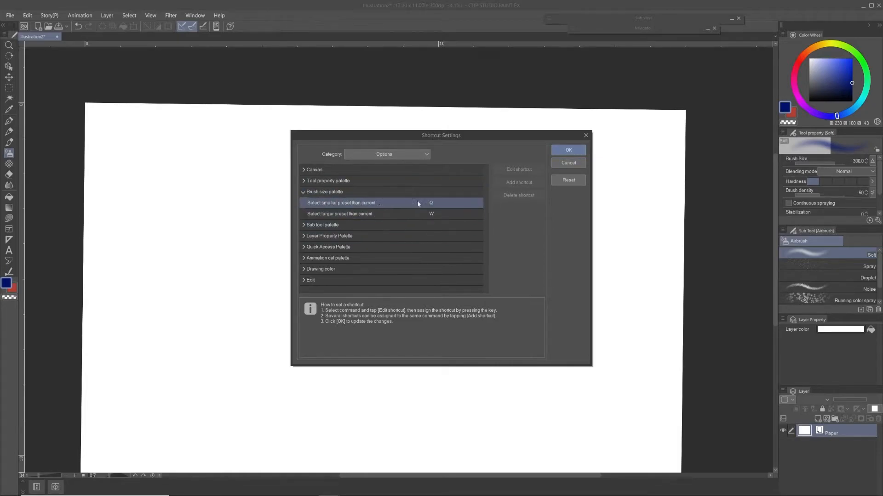
Step: Switch the shortcut category back to Tools and close the Shortcut Settings without saving
click(425, 155)
click(387, 181)
click(428, 155)
click(373, 185)
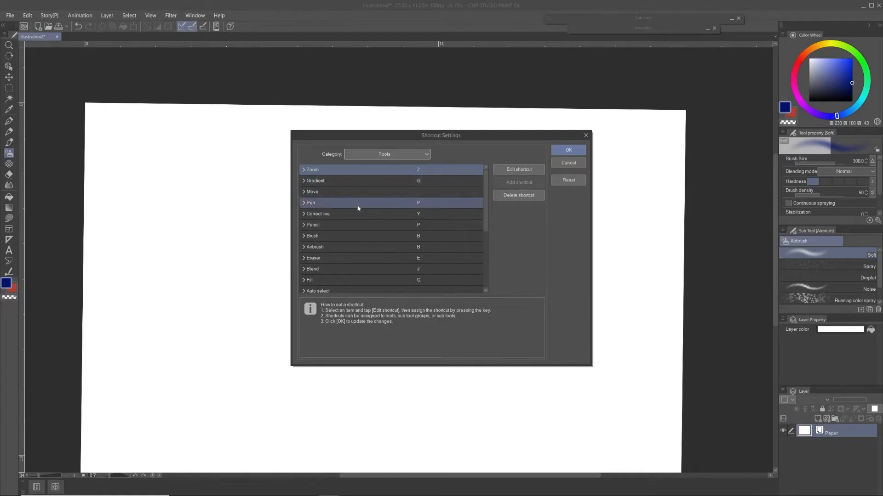
click(568, 163)
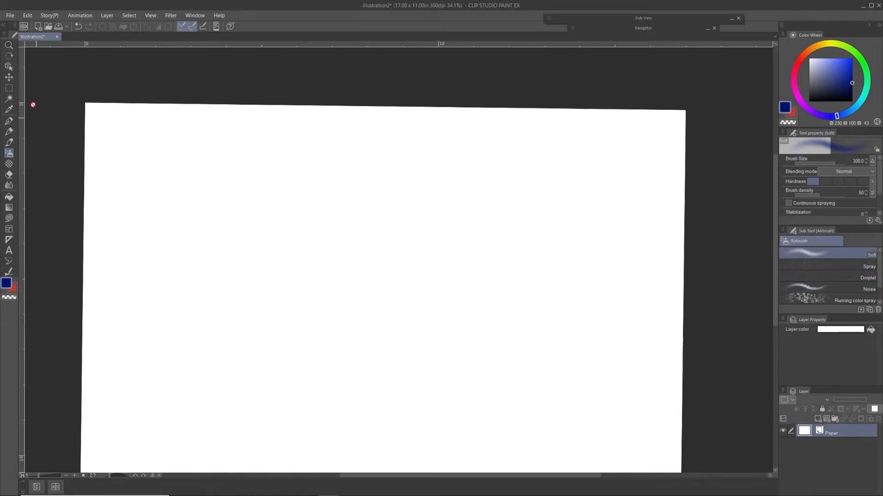
Step: Rotate the canvas view clockwise with the Rotate tool and reset its rotation to 0
click(10, 89)
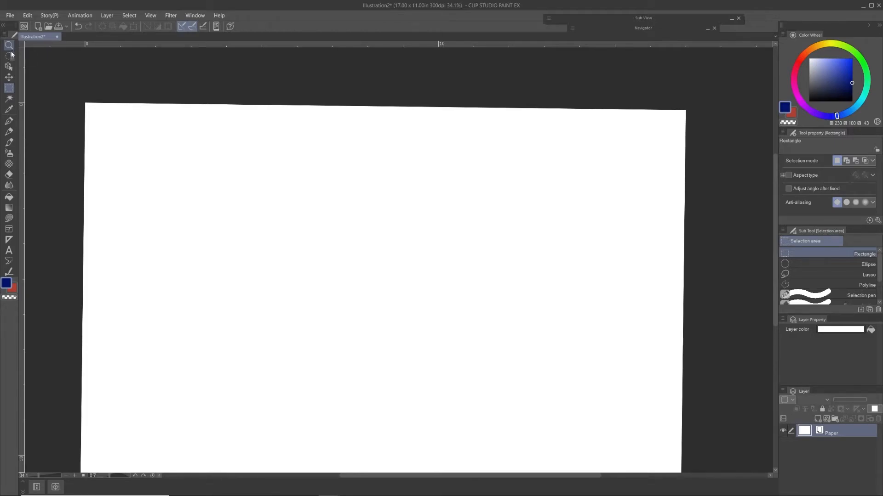
key(z)
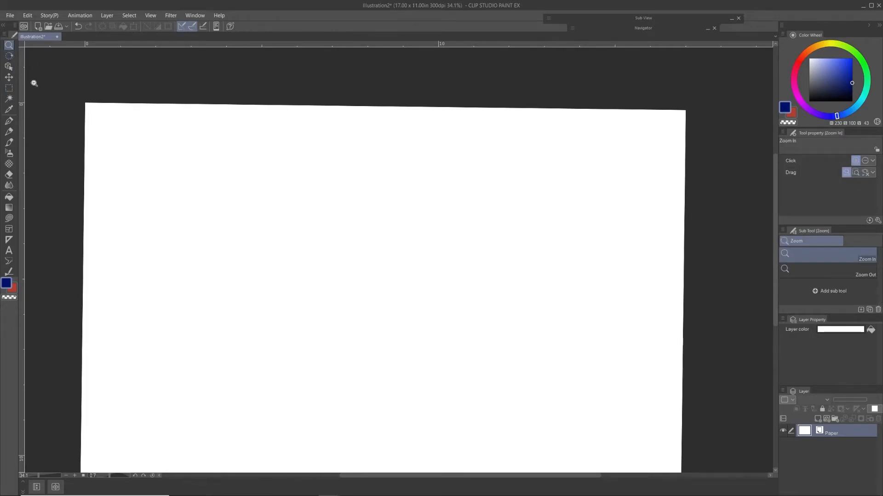
key(r)
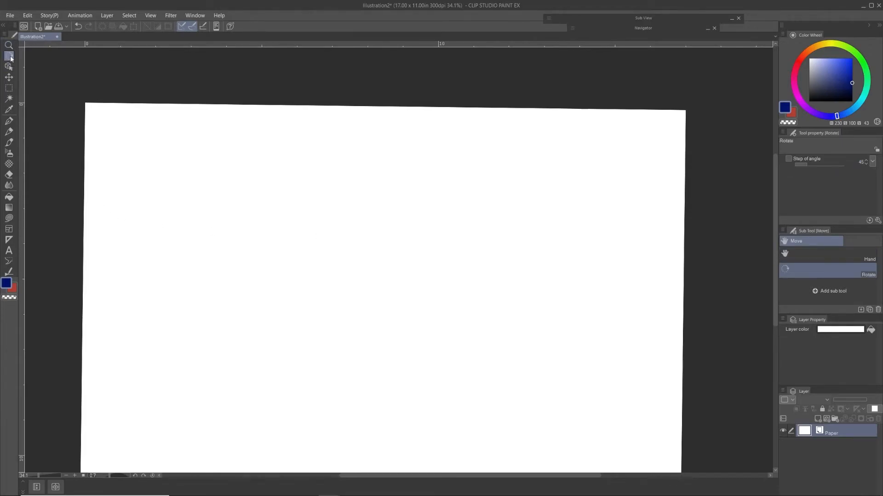
drag(356, 254, 319, 229)
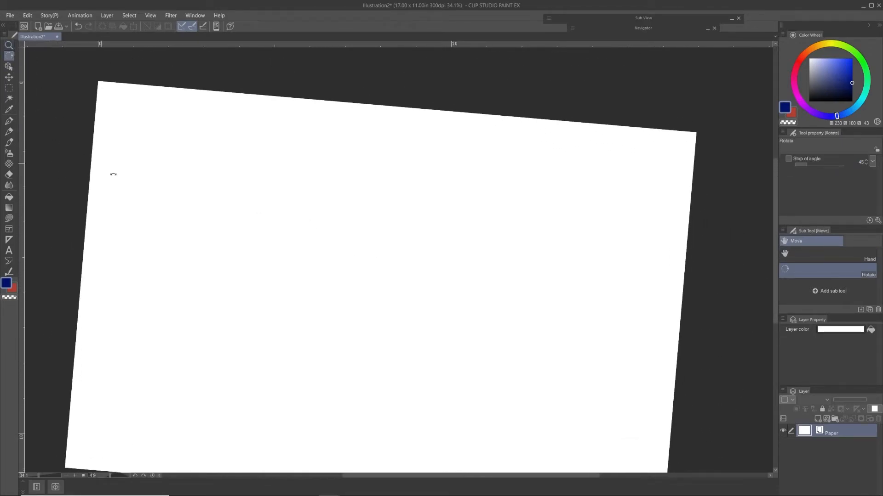
double_click(459, 329)
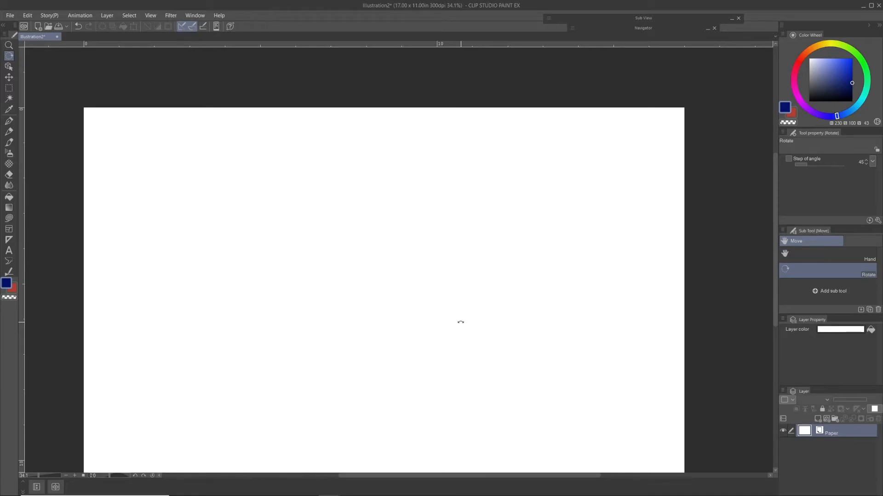
Step: Zoom the canvas view out and back in repeatedly with the Zoom tool until it fills most of the workspace
click(9, 45)
scroll(440, 275, down, 2)
scroll(416, 306, down, 1)
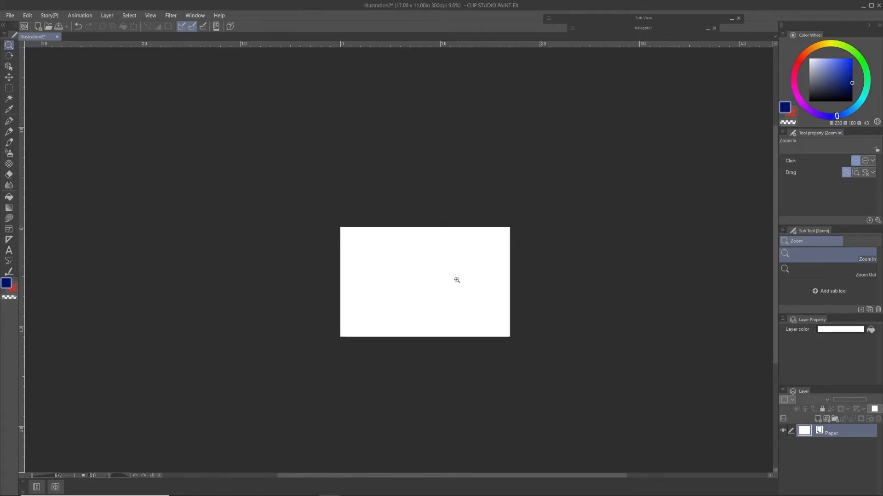
scroll(444, 282, up, 2)
scroll(456, 284, up, 2)
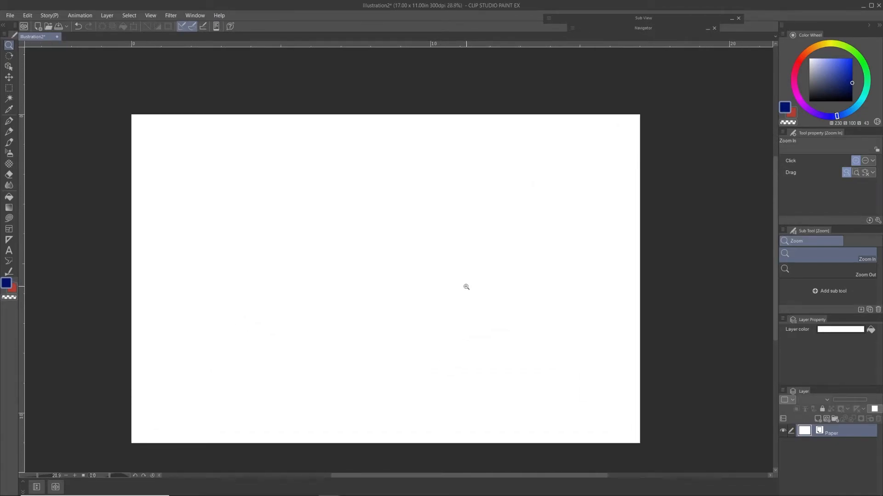
scroll(465, 293, down, 2)
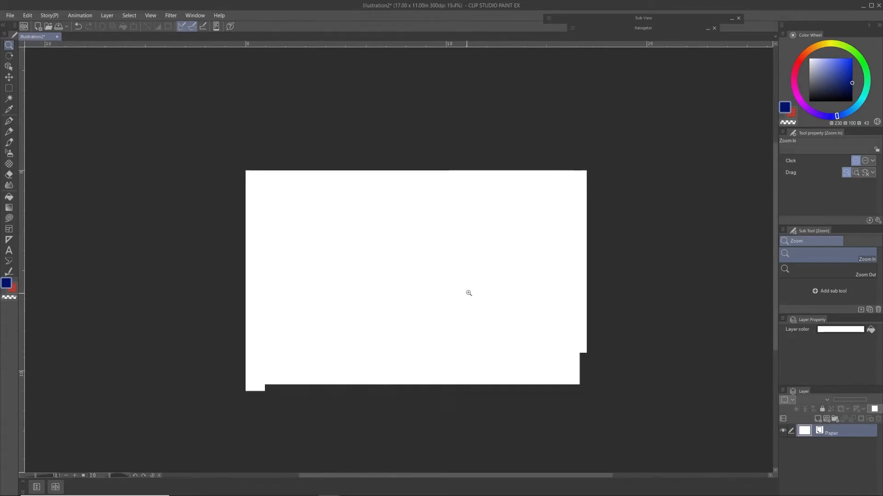
scroll(477, 288, up, 3)
scroll(474, 294, down, 3)
scroll(464, 301, up, 1)
mouse_move(470, 298)
mouse_down()
mouse_move(454, 307)
mouse_move(432, 302)
mouse_move(465, 295)
mouse_up()
drag(388, 302, 440, 291)
Step: Tilt the canvas slightly counterclockwise, shift it with the Hand sub tool, and reselect the Rotate sub tool
click(9, 56)
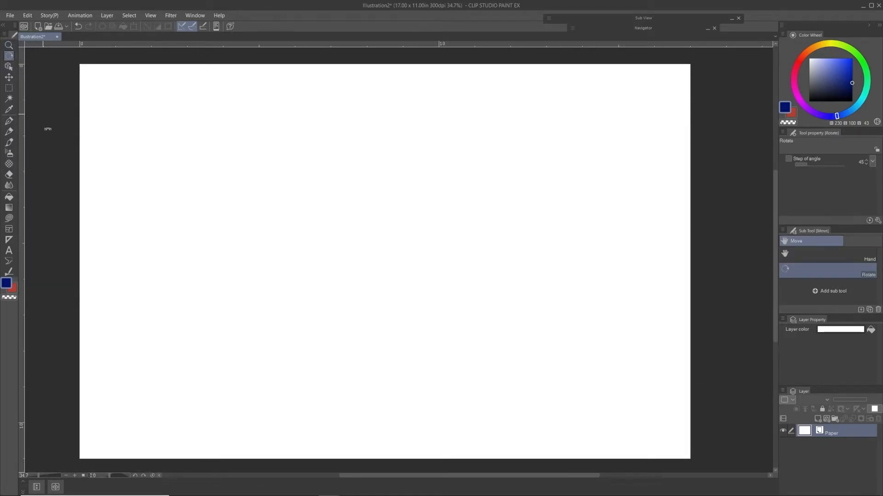
mouse_move(243, 249)
mouse_down()
mouse_move(252, 274)
mouse_move(243, 256)
mouse_move(248, 264)
mouse_up()
click(827, 256)
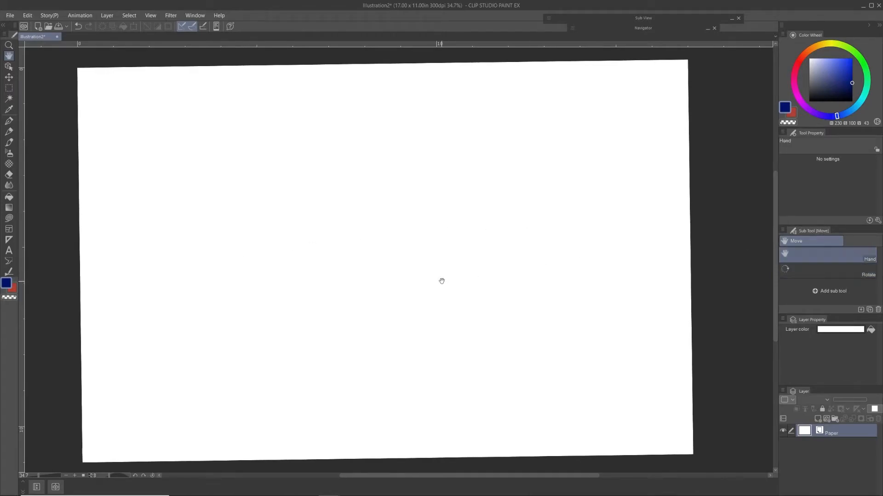
drag(450, 281, 448, 285)
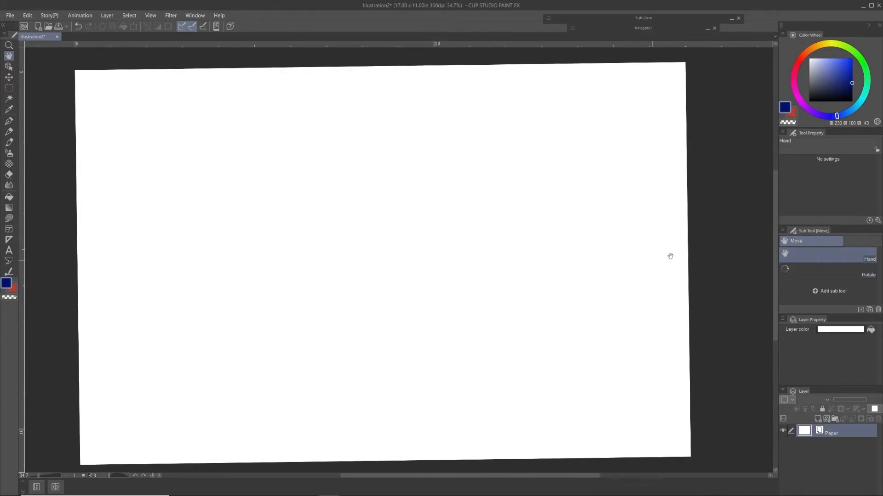
click(802, 271)
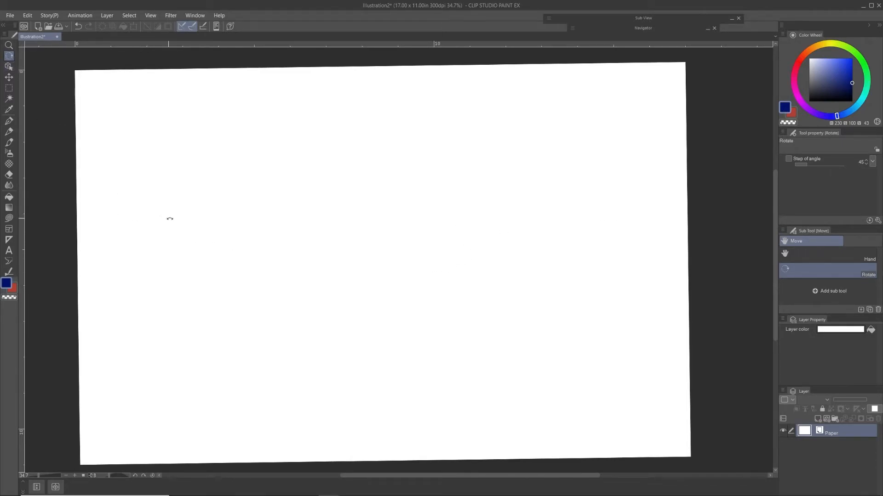
Step: Enlarge the canvas view to 41% with the Zoom tool and reset the canvas rotation to 0
click(8, 45)
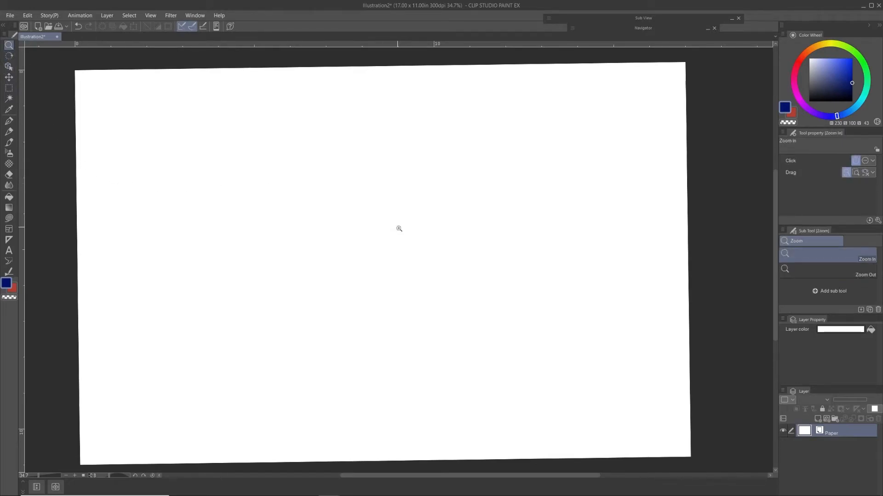
drag(406, 264, 416, 323)
key(r)
double_click(438, 345)
drag(388, 296, 432, 295)
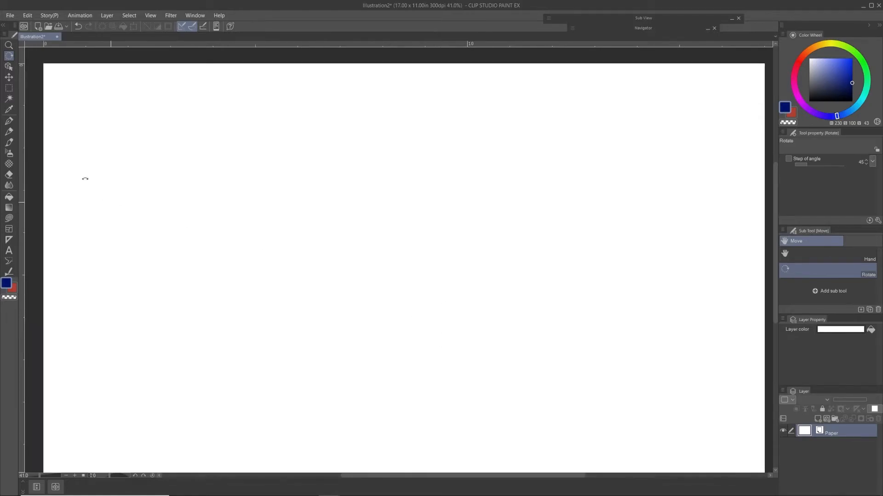
Step: Add a new raster layer above the Paper layer and draw a long blue arc on it with the Real G-Pen
key(o)
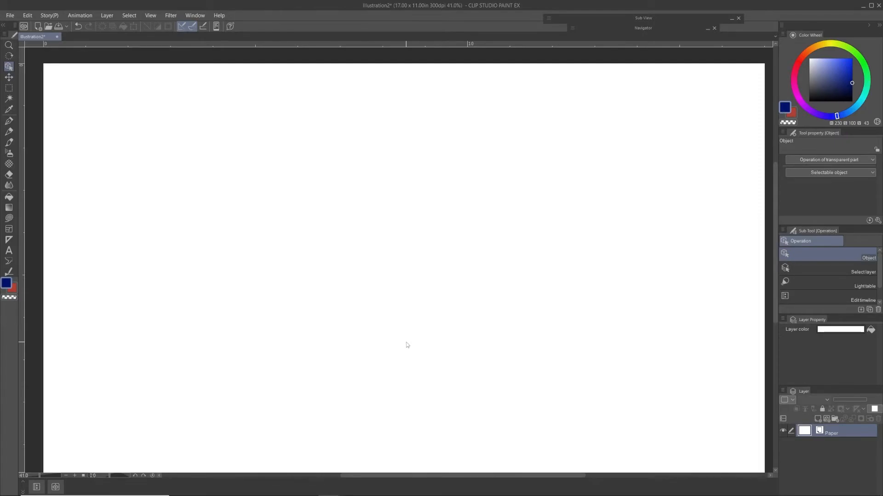
click(817, 419)
key(p)
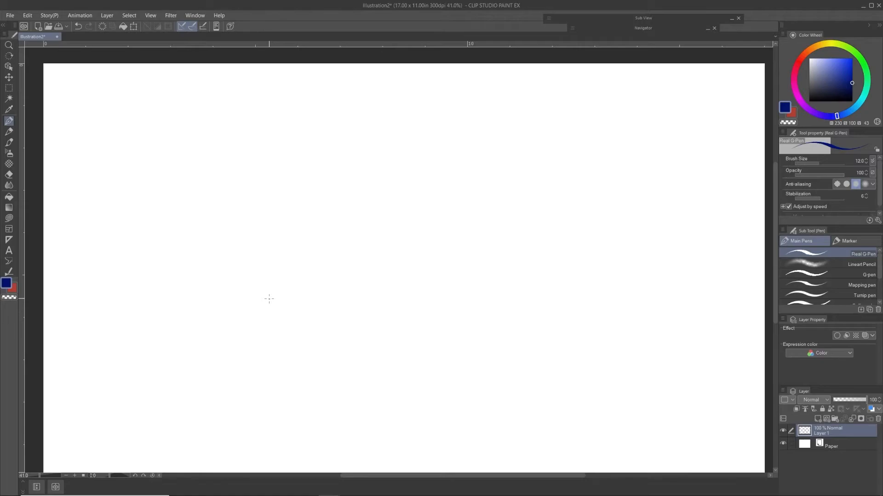
mouse_move(162, 373)
mouse_down()
mouse_move(225, 305)
mouse_move(460, 150)
mouse_move(546, 123)
mouse_up()
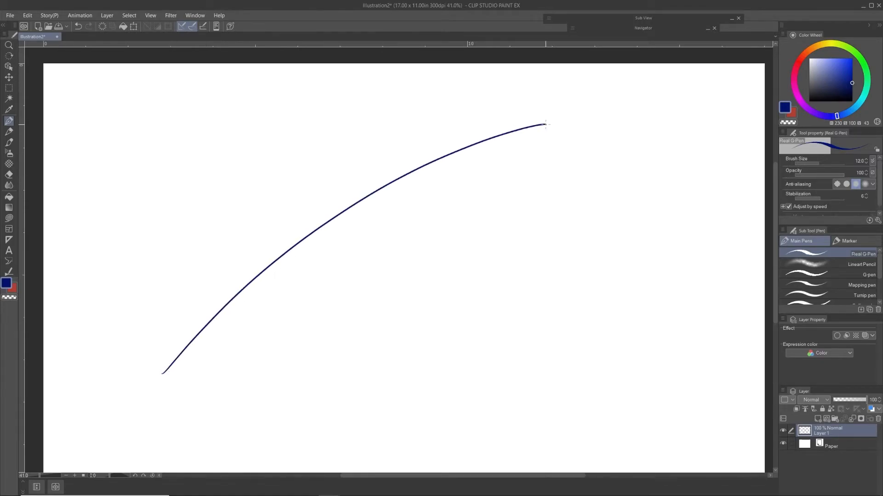
Step: Add a second raster layer and draw a red arc roughly parallel to and below the blue one
click(826, 422)
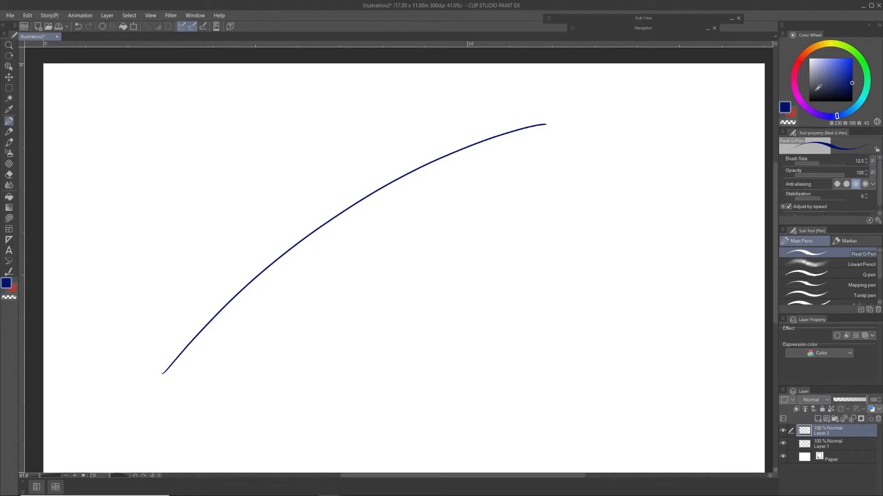
click(793, 114)
mouse_move(282, 406)
mouse_down()
mouse_move(539, 215)
mouse_move(656, 175)
mouse_up()
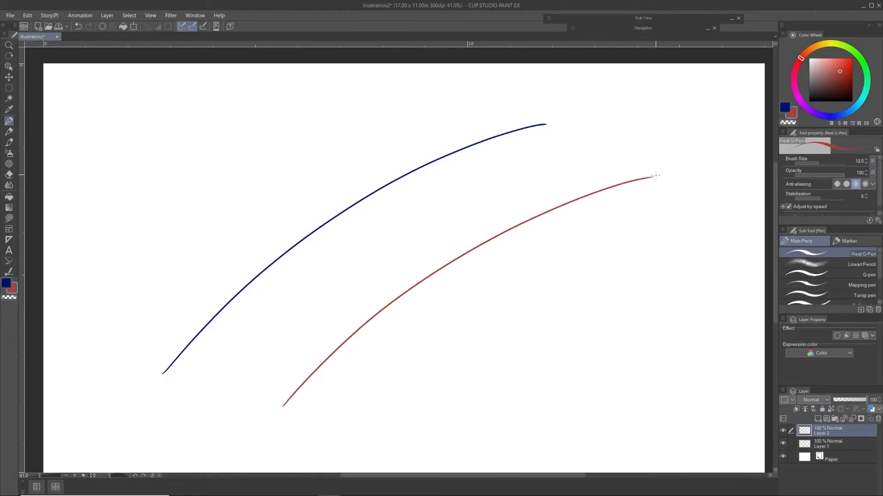
Step: Reposition the blue and red arcs alternately by grabbing each line directly with the Operation tool's Object sub tool
click(9, 66)
drag(375, 191, 398, 198)
mouse_move(448, 270)
mouse_down()
mouse_move(448, 281)
mouse_move(435, 255)
mouse_up()
mouse_move(408, 167)
mouse_down()
mouse_move(422, 176)
mouse_move(425, 160)
mouse_move(425, 174)
mouse_move(437, 174)
mouse_up()
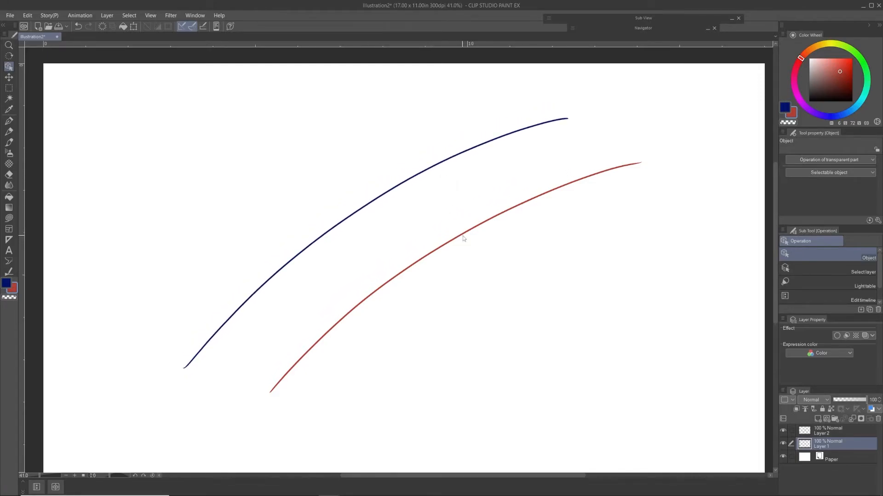
drag(463, 237, 450, 213)
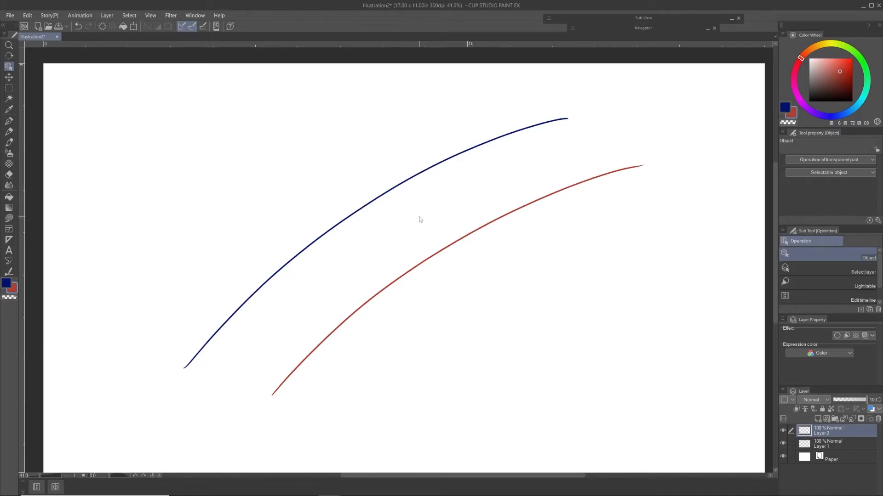
drag(454, 158, 452, 136)
drag(456, 148, 460, 145)
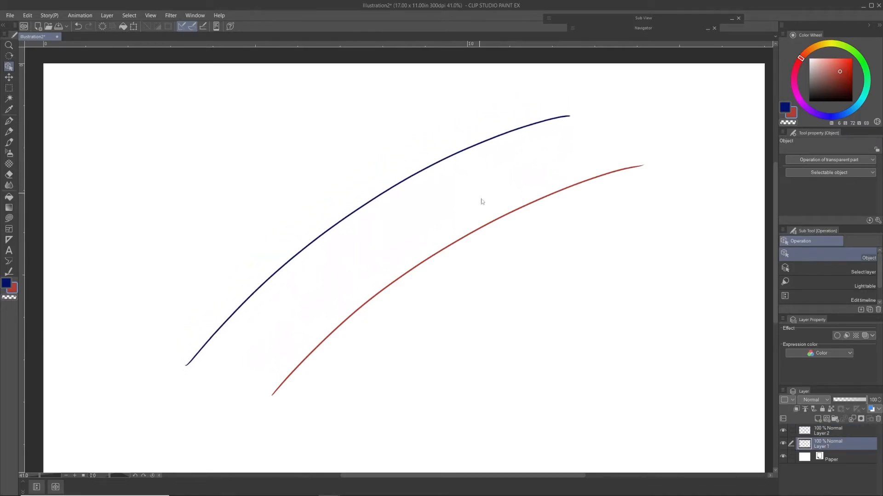
mouse_move(492, 226)
mouse_down()
mouse_move(500, 211)
mouse_move(484, 242)
mouse_up()
mouse_move(434, 171)
mouse_down()
mouse_move(440, 179)
mouse_move(443, 171)
mouse_up()
mouse_move(475, 253)
mouse_down()
mouse_move(478, 217)
mouse_move(477, 232)
mouse_up()
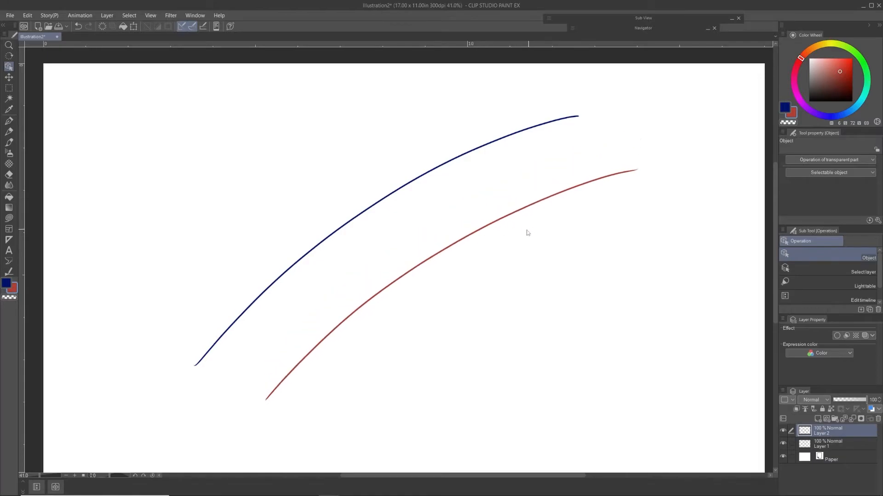
mouse_move(505, 140)
mouse_down()
mouse_move(521, 171)
mouse_move(509, 158)
mouse_move(496, 171)
mouse_move(492, 159)
mouse_up()
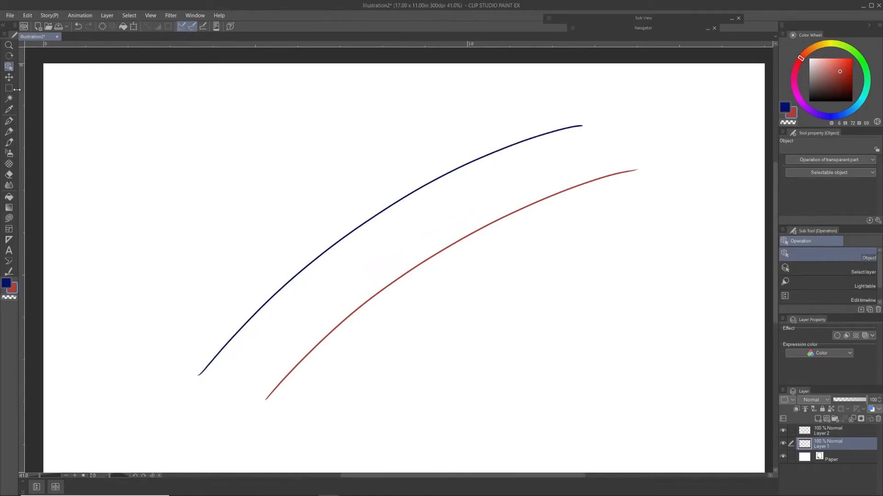
drag(368, 226, 367, 228)
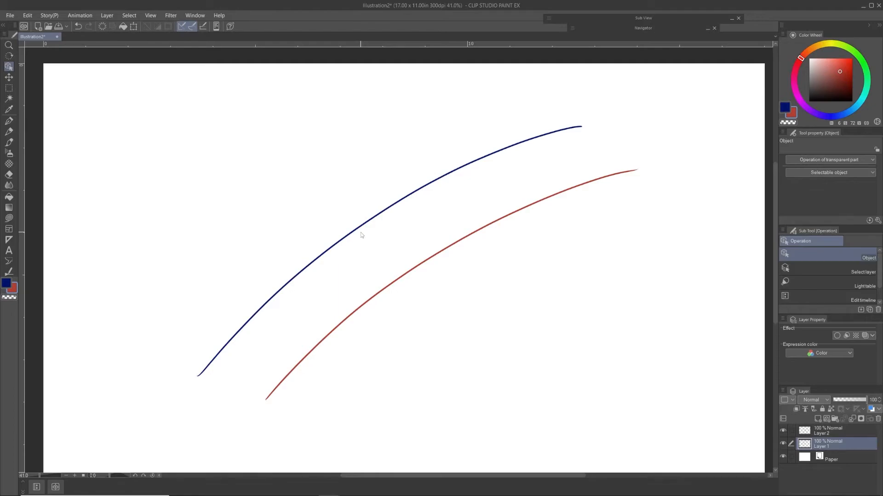
Step: Shift Layer 1's blue arc down and left with the Move layer tool, and move Layer 2's red arc the same way after selecting its layer
click(8, 77)
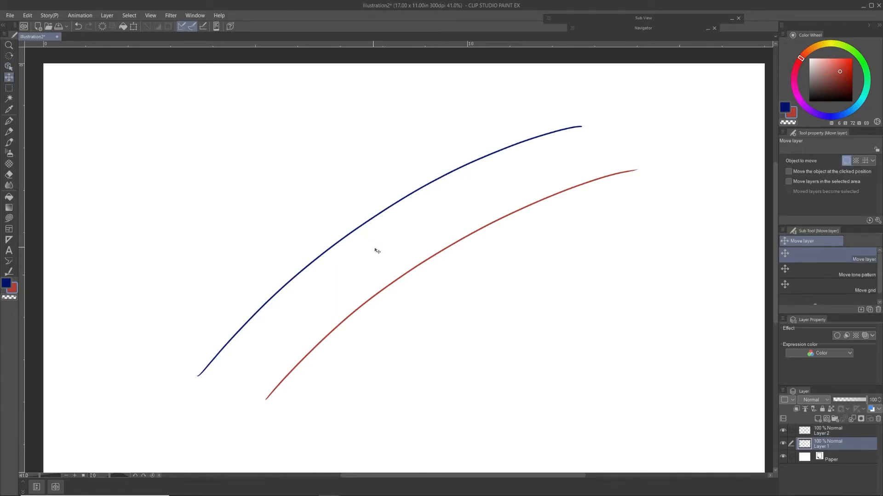
mouse_move(417, 265)
mouse_down()
mouse_move(395, 310)
mouse_move(382, 317)
mouse_move(382, 306)
mouse_up()
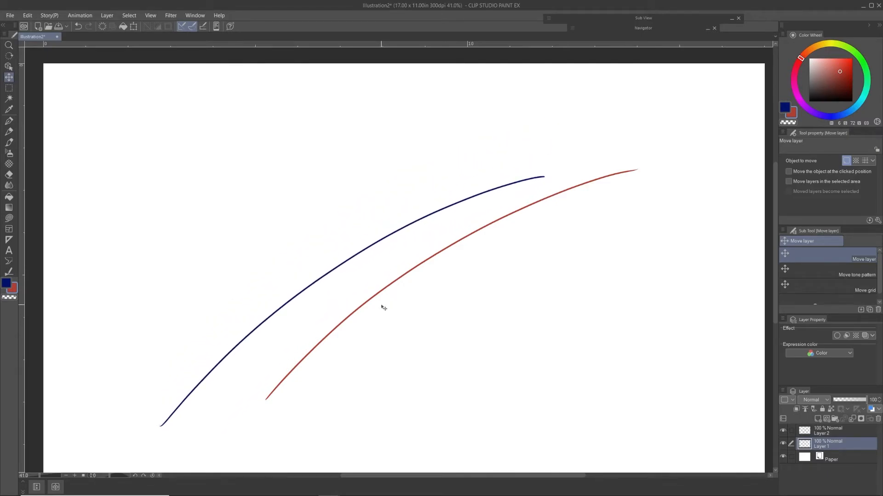
click(843, 432)
mouse_move(443, 218)
mouse_down()
mouse_move(452, 259)
mouse_move(428, 243)
mouse_move(400, 241)
mouse_move(396, 231)
mouse_move(418, 236)
mouse_move(415, 208)
mouse_up()
Step: Return to the Object sub tool and nudge the red and blue arcs so they lie roughly parallel
click(9, 67)
mouse_move(445, 254)
mouse_down()
mouse_move(446, 268)
mouse_move(447, 261)
mouse_up()
drag(431, 205, 443, 222)
drag(472, 251, 475, 257)
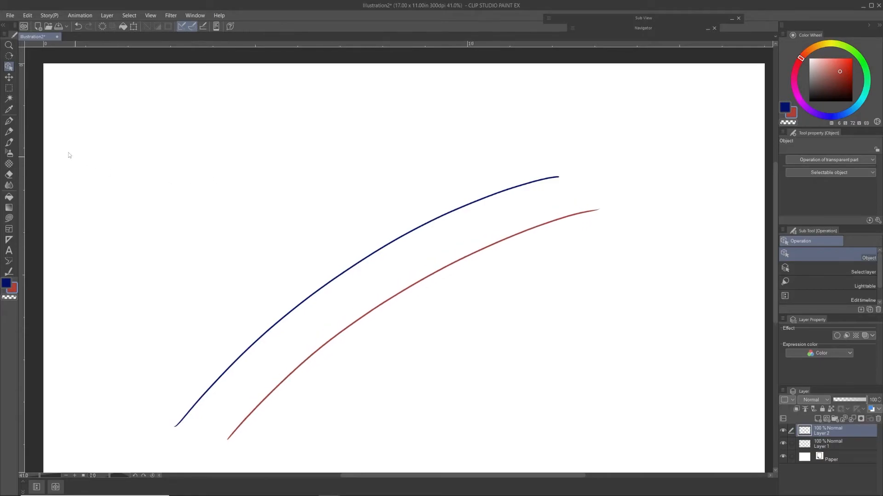
Step: Make a rectangular selection across both arcs and replace it with an elliptical selection around their upper middle part
click(9, 88)
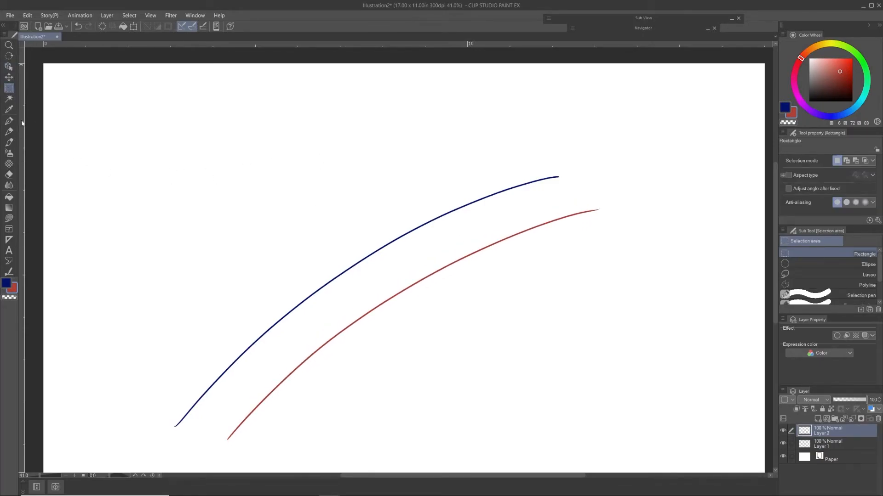
drag(273, 158, 562, 355)
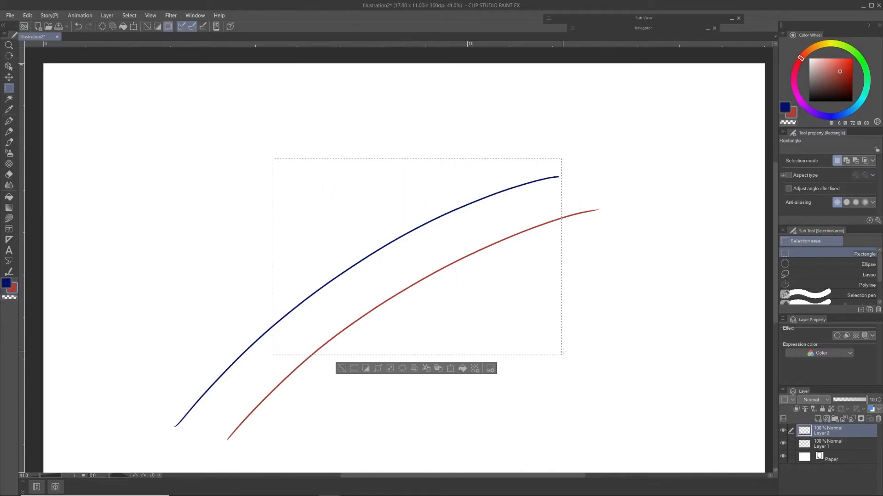
click(810, 274)
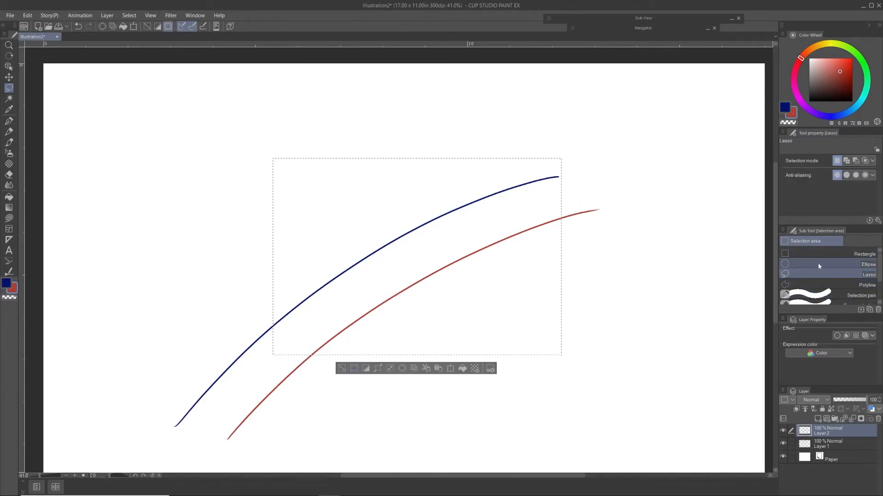
click(817, 266)
drag(405, 139, 650, 356)
drag(311, 139, 544, 326)
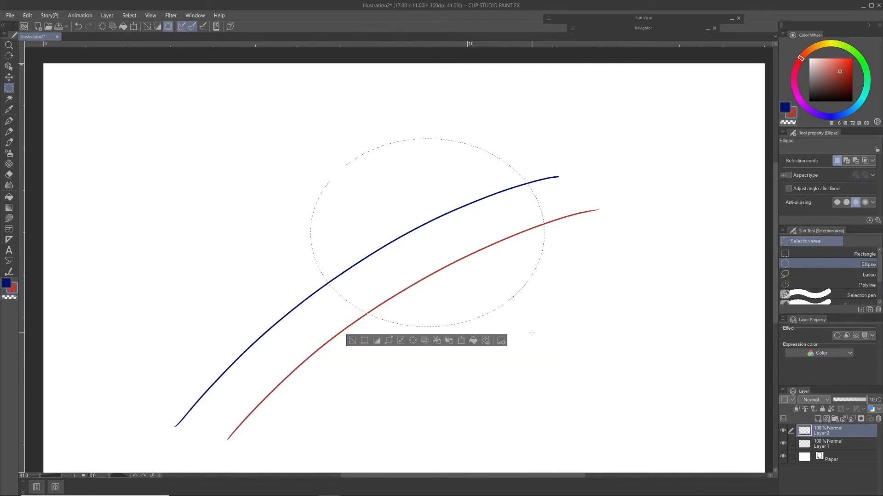
Step: Select the empty area around the red arc with Auto select referring to the editing layer only, and clear the selection
click(8, 98)
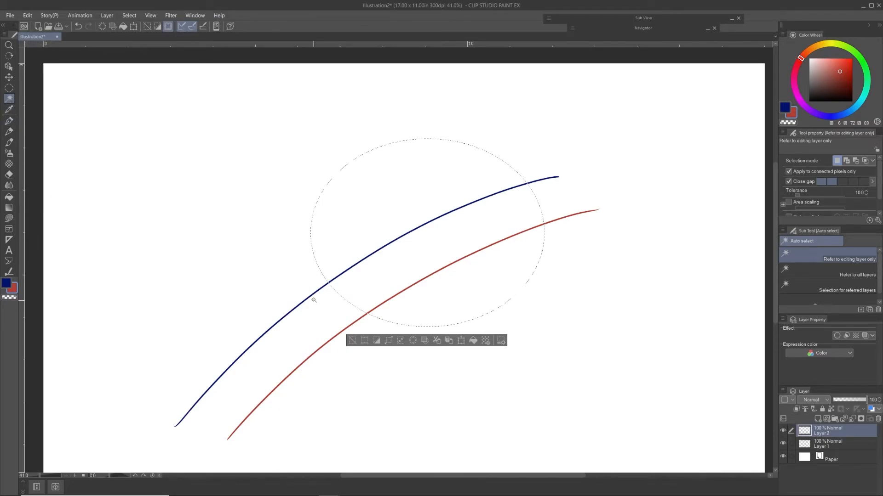
click(355, 341)
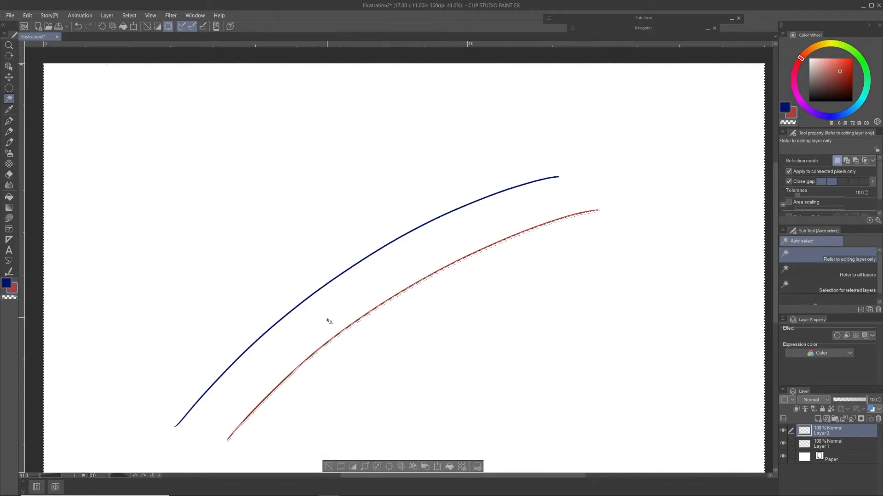
key(ctrl+d)
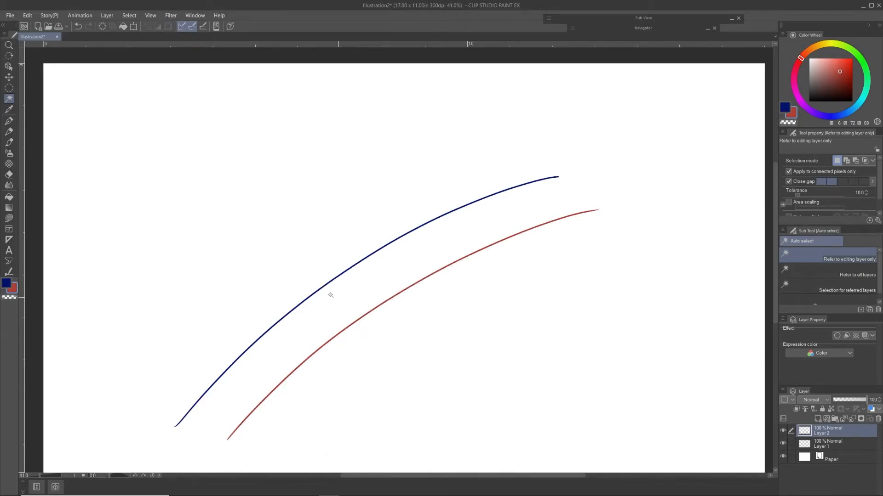
Step: Sample the blue arc's color with the Eyedropper and cycle from the Pen to the Pencil tool
click(8, 110)
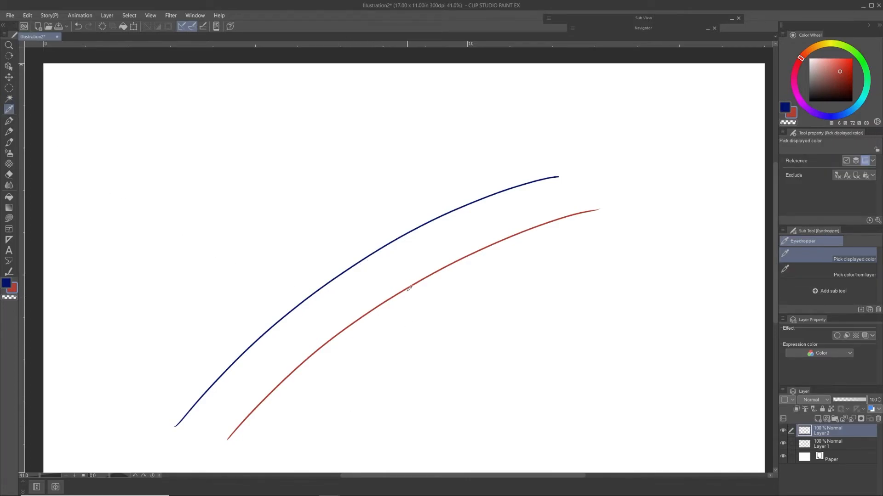
click(414, 229)
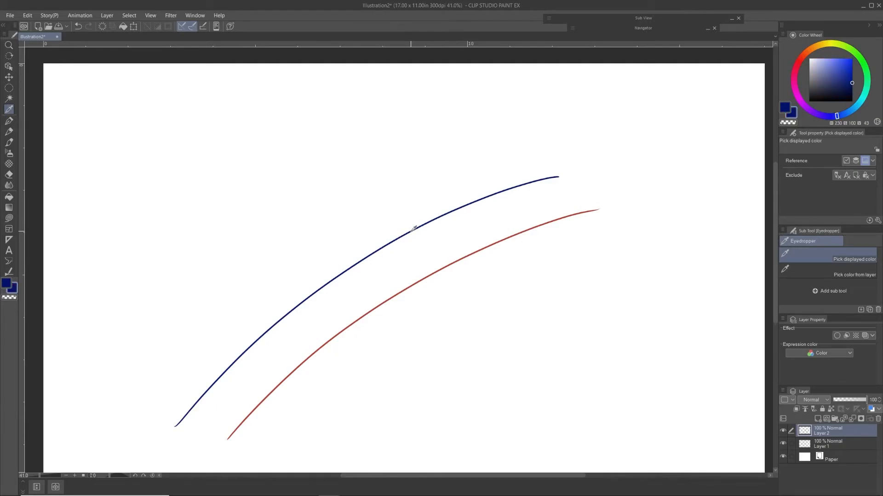
key(p)
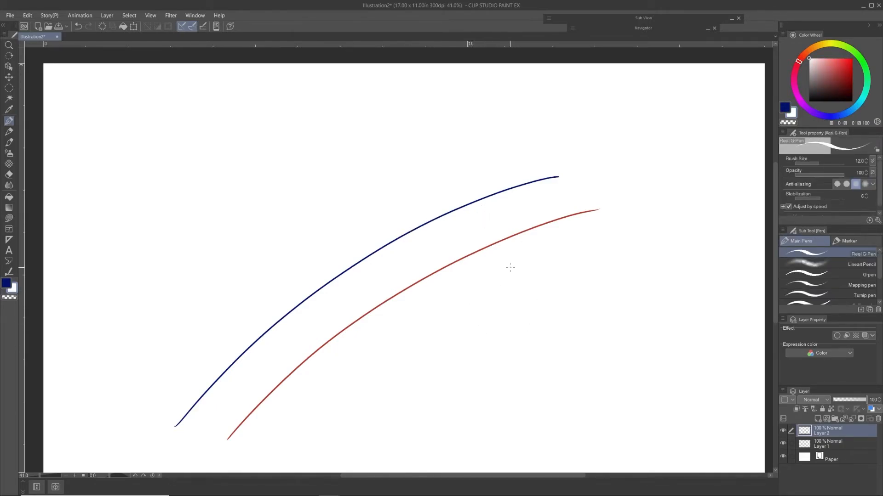
key(p)
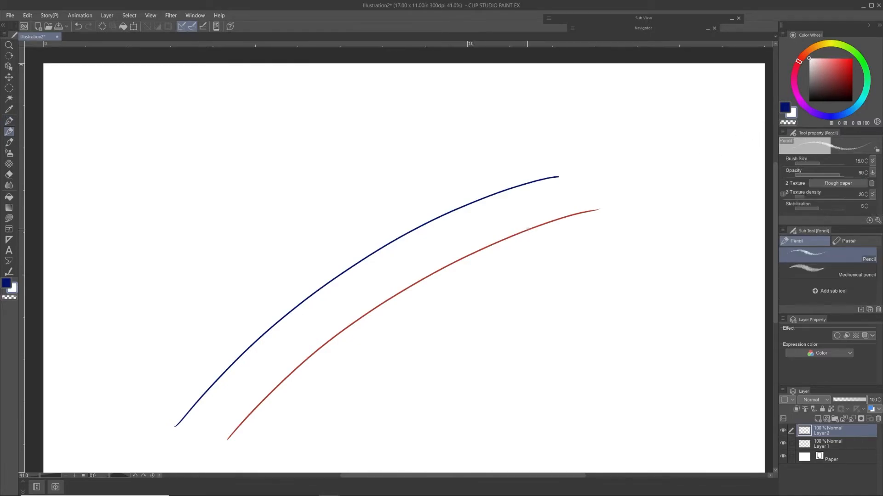
Step: Sample the red arc's color and the blue arc's color in turn with the Eyedropper, and return to the Pencil
key(i)
click(530, 227)
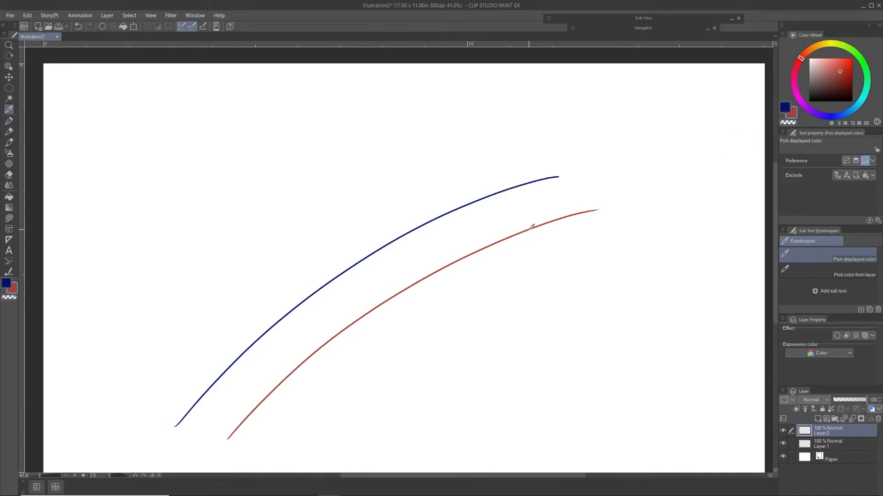
click(530, 180)
key(p)
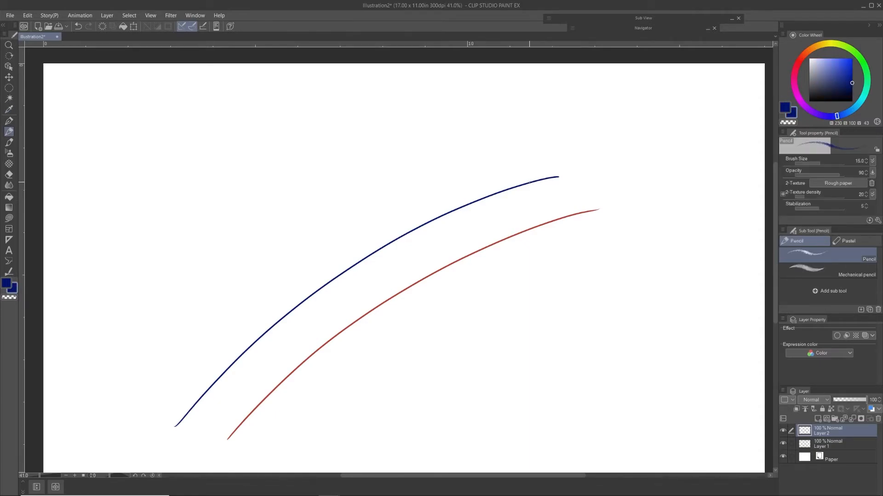
Step: Sample the red arc's color and draw two loops and a wavy line near the blue arc with the Real G-Pen
key(i)
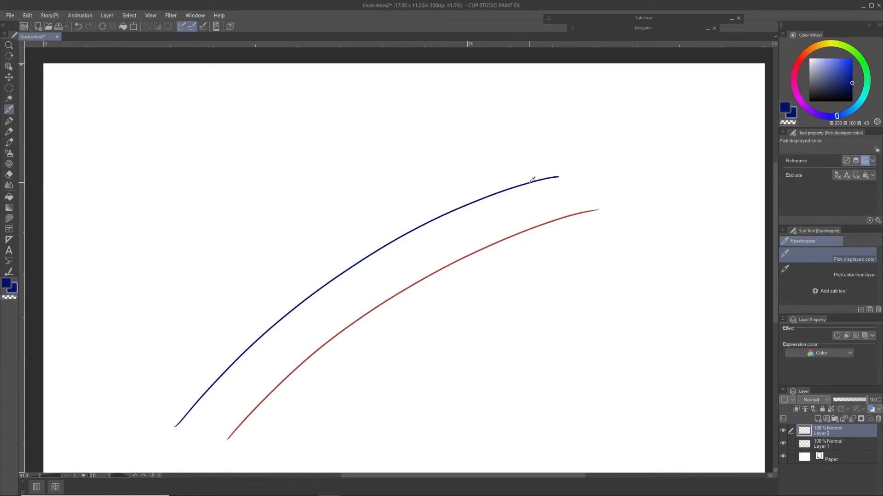
click(552, 220)
key(p)
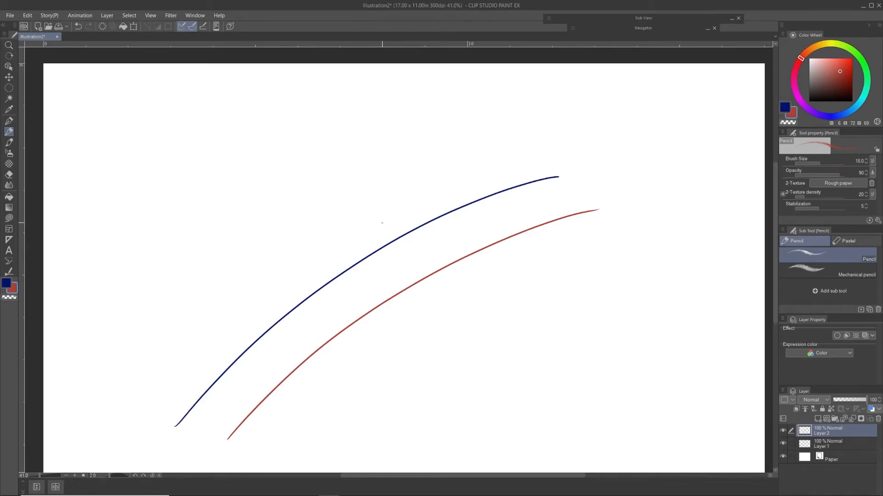
key(p)
mouse_move(408, 189)
mouse_down()
mouse_move(407, 202)
mouse_move(416, 188)
mouse_move(413, 195)
mouse_up()
mouse_move(441, 161)
mouse_down()
mouse_move(476, 172)
mouse_move(606, 153)
mouse_up()
drag(404, 209, 431, 215)
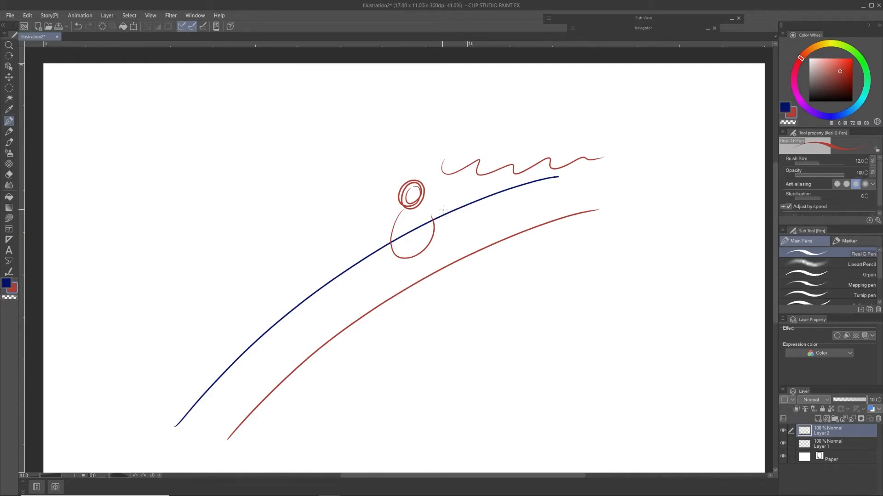
Step: Sample the blue arc's color for the Real G-Pen and switch to the Ellipse selection tool
key(i)
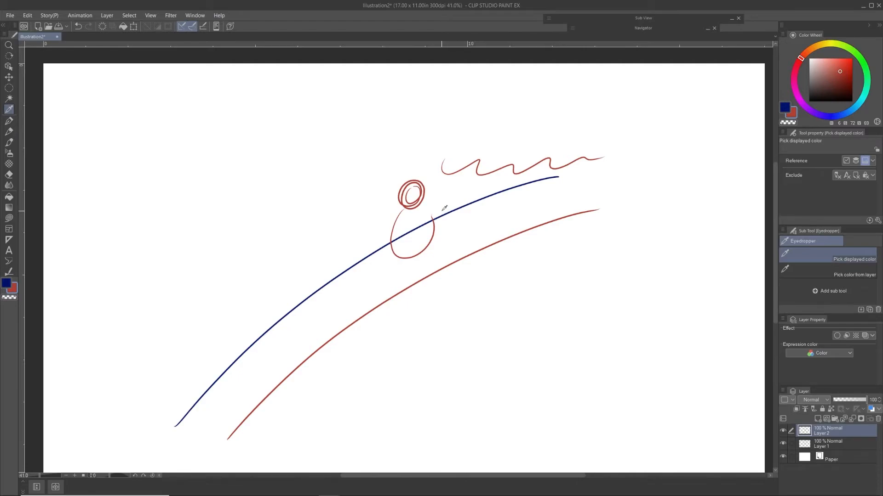
click(468, 202)
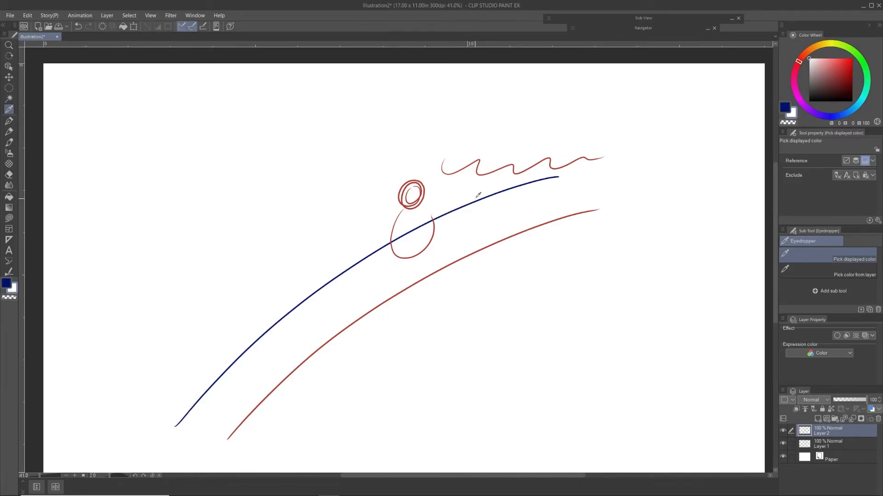
click(481, 197)
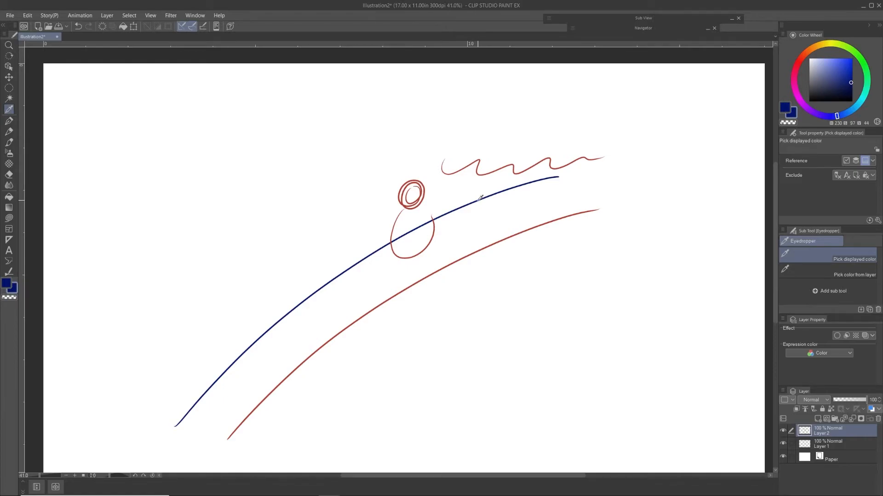
key(p)
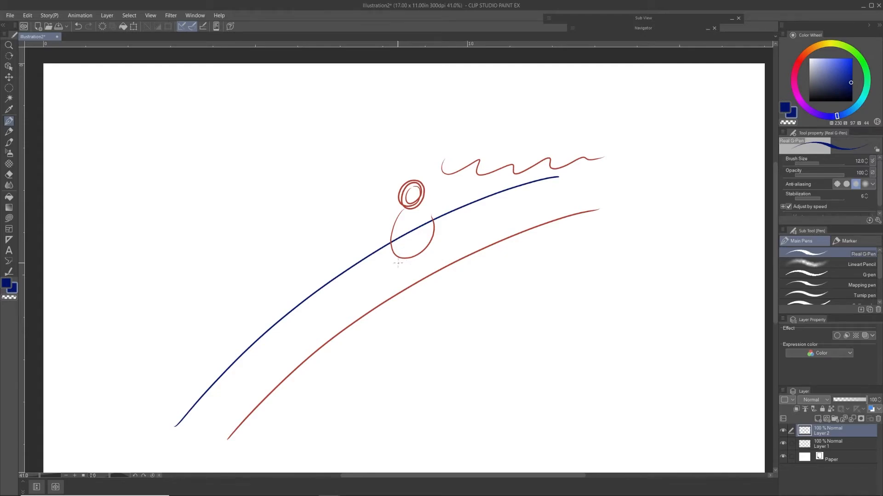
key(m)
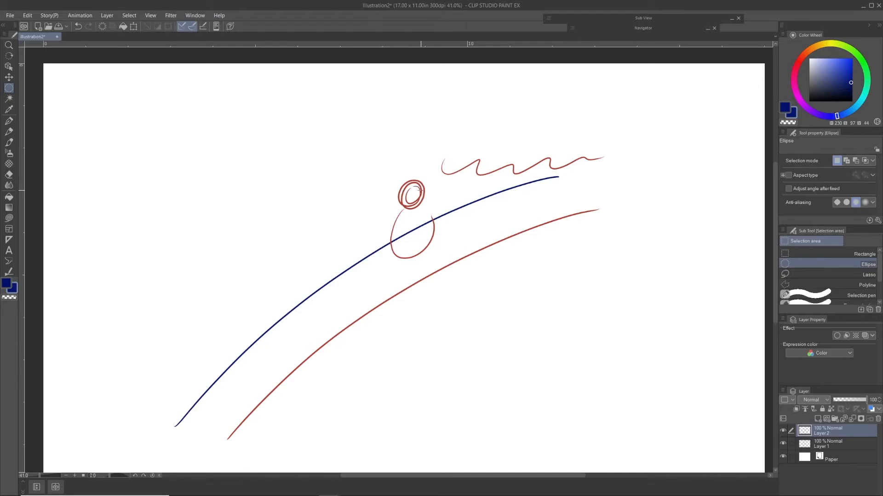
Step: Sample the red circle's color with the Eyedropper, and make and clear an elliptical selection below the red arc's upper end
key(i)
click(423, 189)
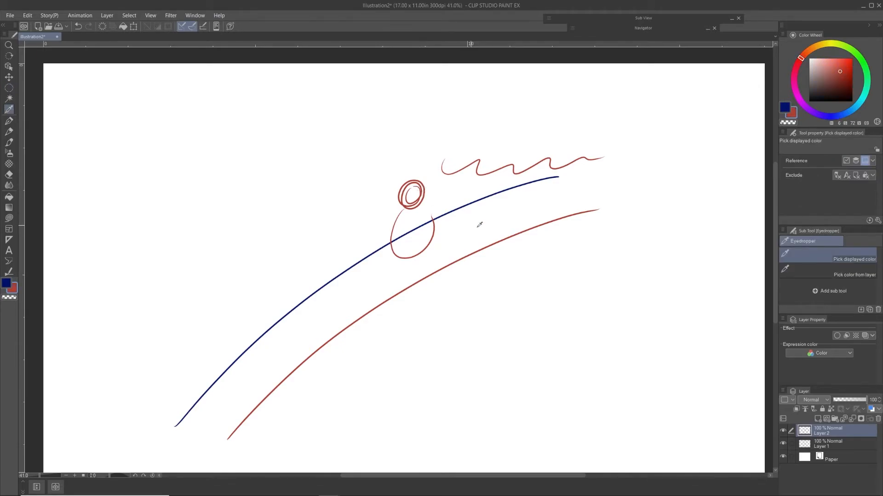
key(m)
drag(503, 220, 635, 332)
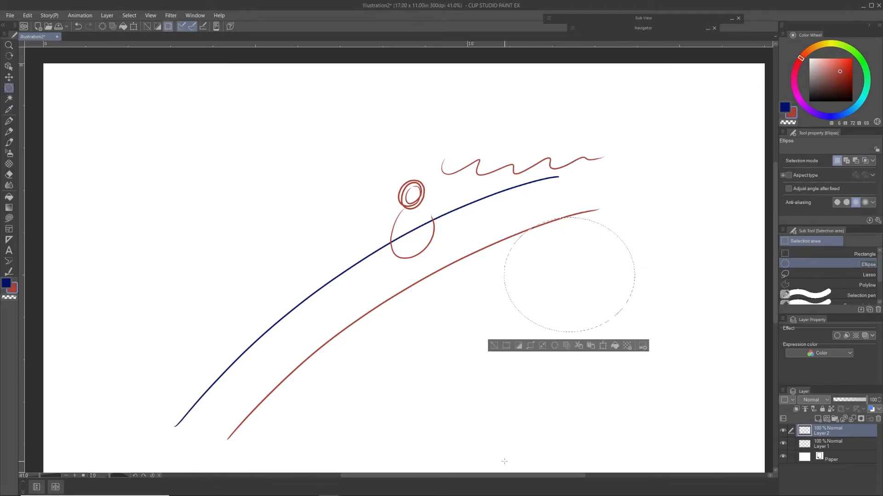
click(501, 346)
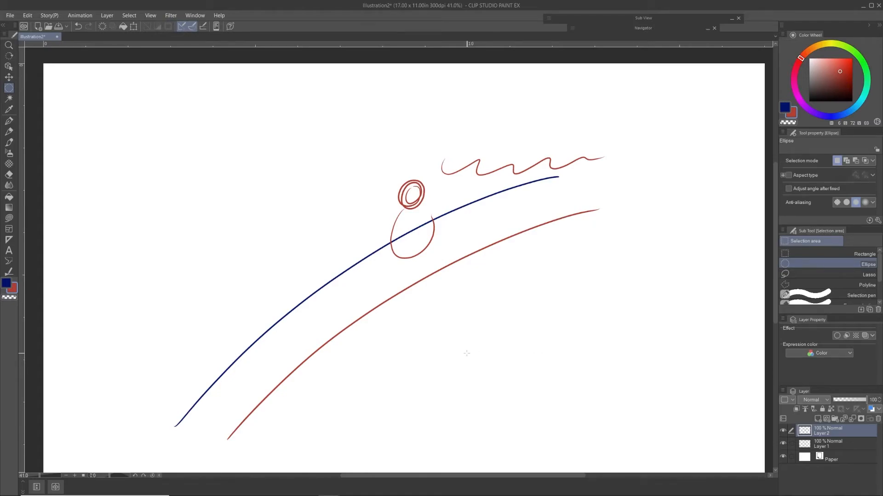
Step: Look through the Auto select, Pen, Pencil and Brush tools and compare their sub tools and properties
click(9, 99)
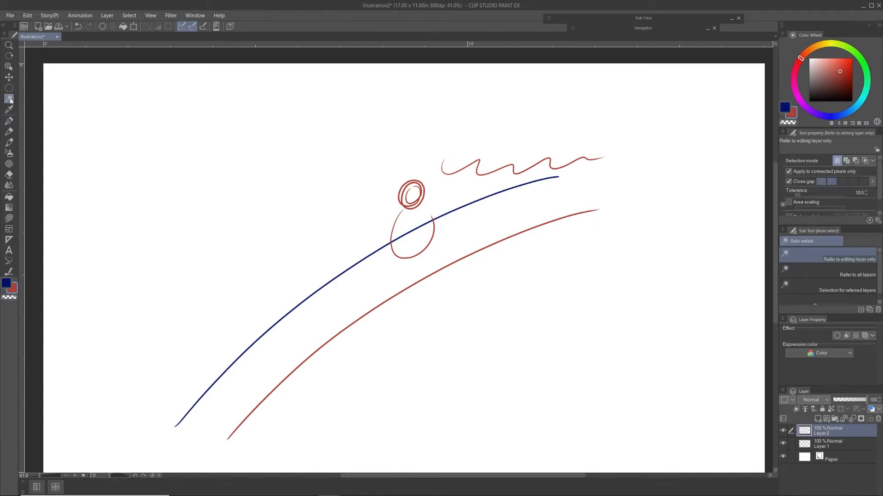
click(9, 122)
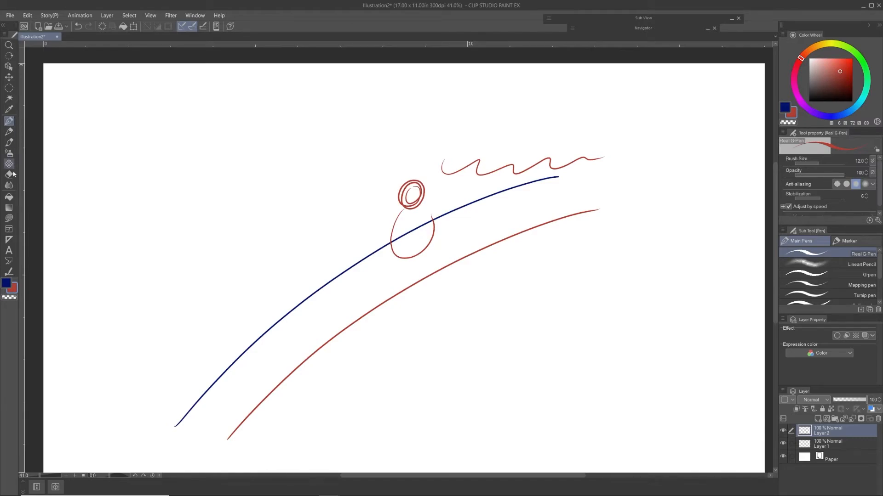
click(13, 133)
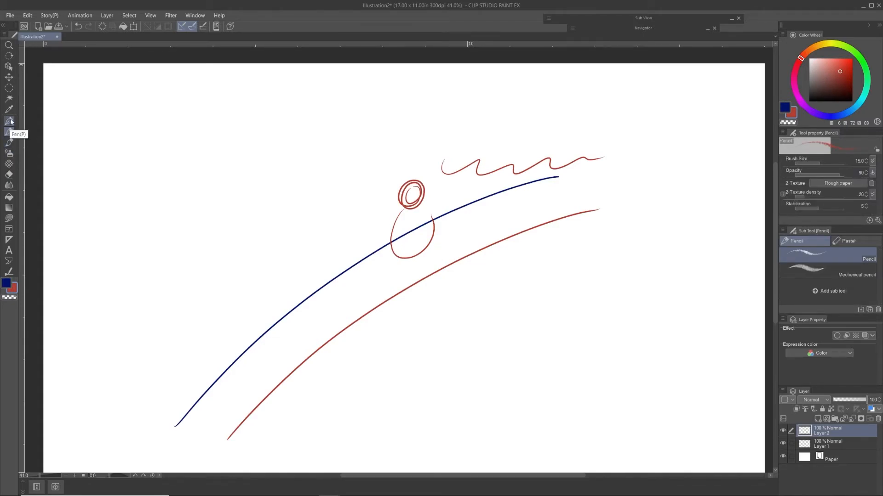
click(9, 143)
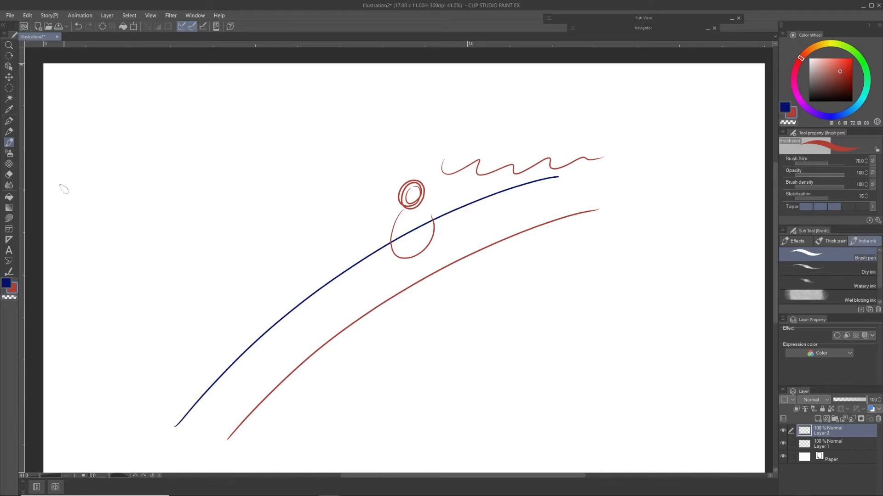
click(9, 120)
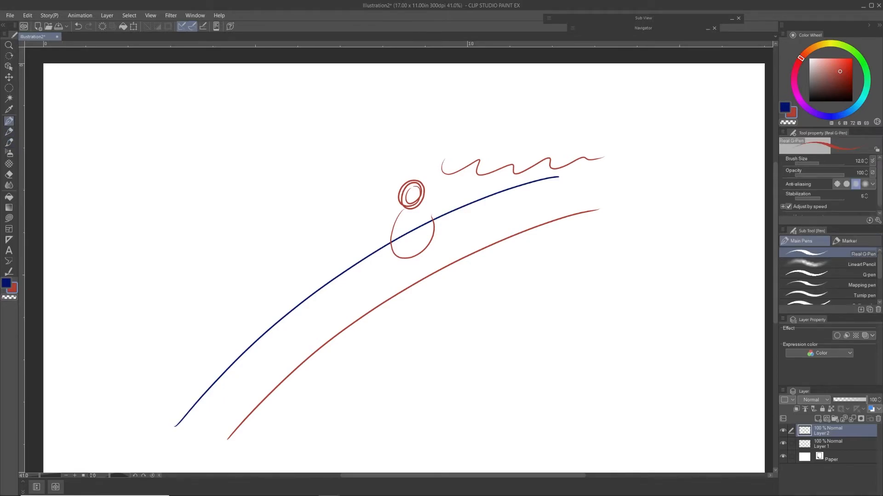
click(9, 132)
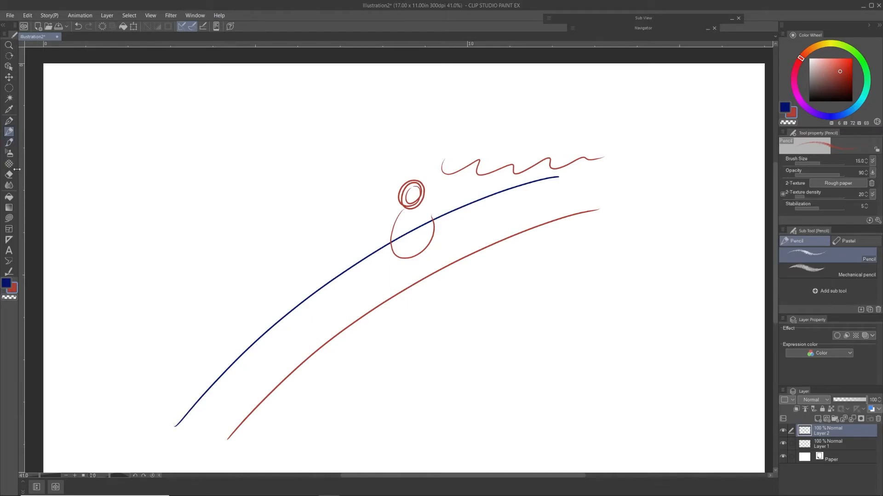
click(9, 143)
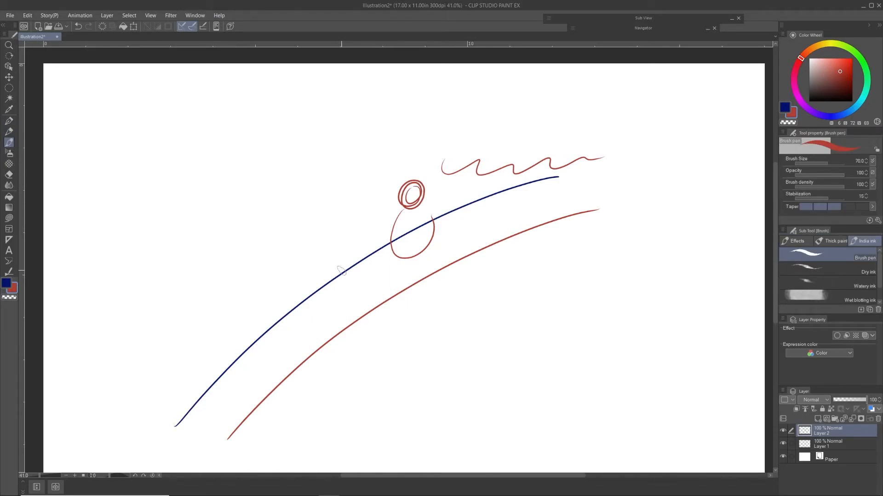
Step: Enlarge the Real G-Pen's brush, lower its opacity to 77, and draw a zigzag below the red arc
click(9, 121)
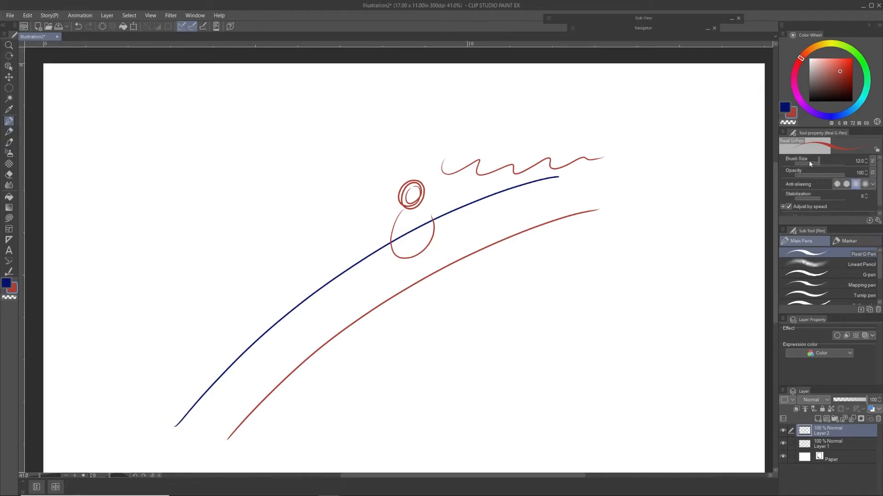
click(829, 163)
drag(815, 175, 832, 176)
mouse_move(476, 296)
mouse_down()
mouse_move(549, 267)
mouse_move(487, 319)
mouse_move(565, 293)
mouse_move(466, 375)
mouse_up()
Step: Set the Real G-Pen's brush size to 2000, and switch to the Pencil and back
drag(830, 163, 854, 164)
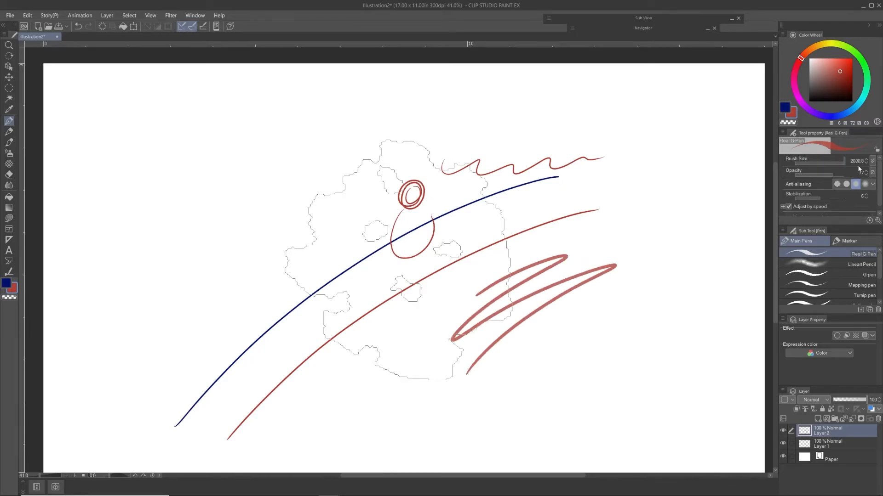
key(p)
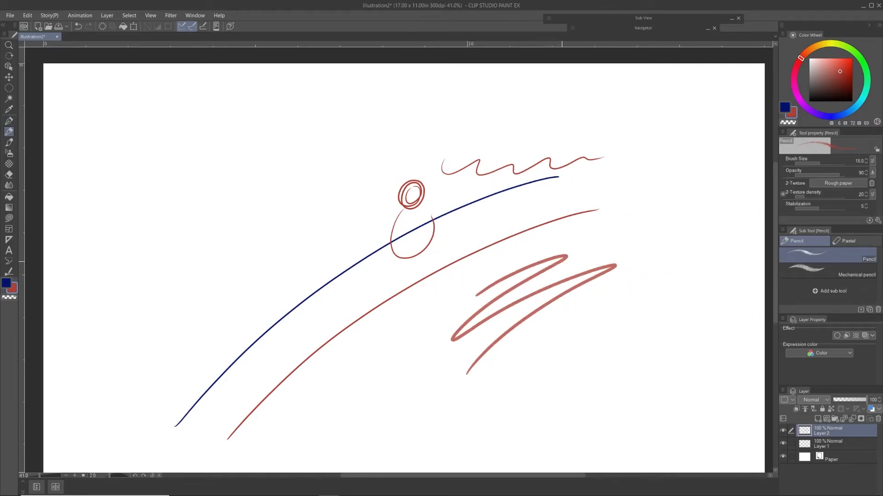
key(p)
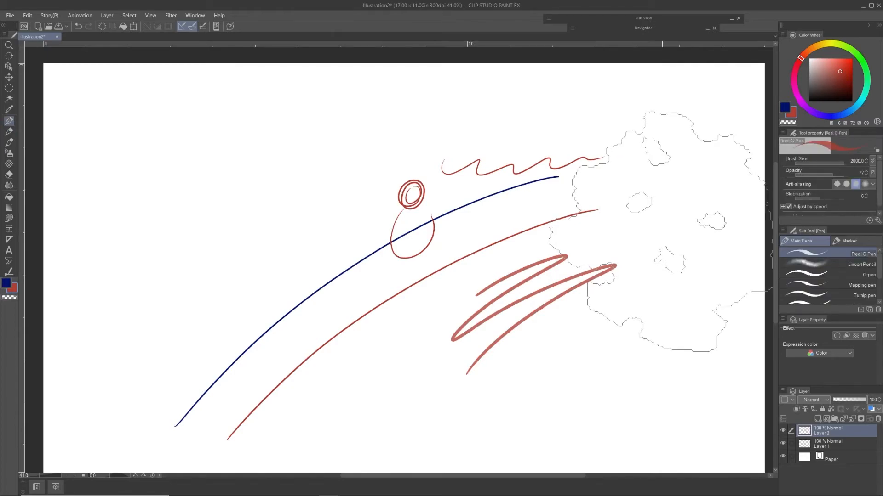
Step: Reduce the Real G-Pen's brush size to 100 and scribble a thick patch to the right of the zigzag
key(bracketleft)
key(bracketleft)
key(bracketleft)
key(bracketleft)
key(bracketleft)
key(bracketleft)
key(bracketleft)
key(bracketleft)
key(bracketleft)
key(bracketleft)
key(bracketleft)
key(bracketleft)
key(bracketleft)
key(bracketleft)
key(bracketleft)
key(bracketleft)
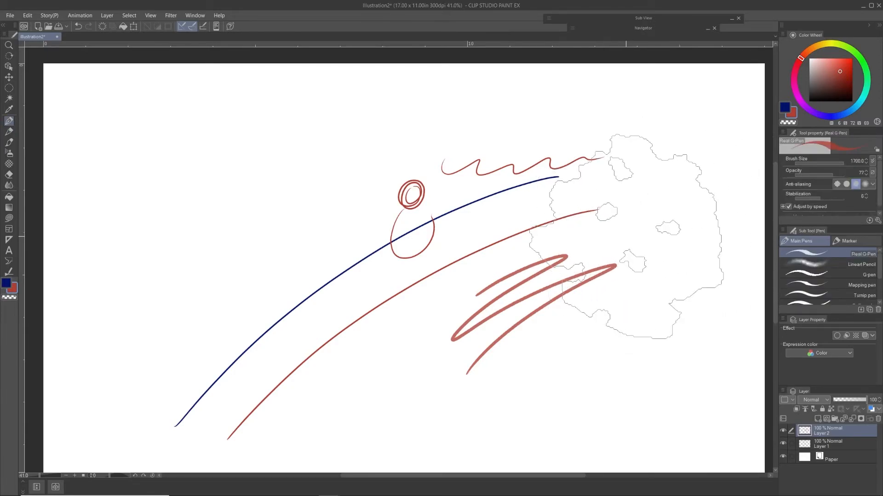
mouse_move(622, 240)
mouse_down()
mouse_move(675, 215)
mouse_move(690, 260)
mouse_move(637, 299)
mouse_up()
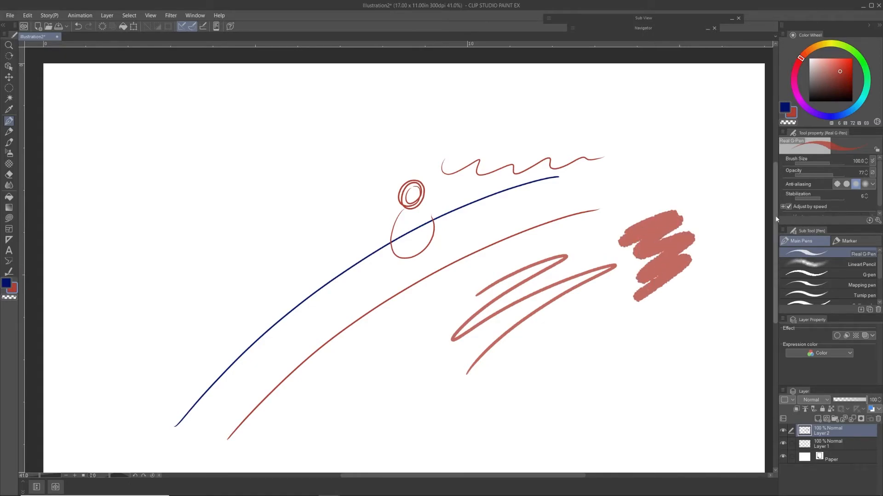
Step: Reduce the brush size to 22.2, scribble above the thick patch, and add a fainter scribble beside it at lower opacity
mouse_move(829, 165)
mouse_down()
mouse_move(803, 164)
mouse_move(844, 163)
mouse_move(810, 176)
mouse_move(827, 175)
mouse_move(810, 165)
mouse_move(832, 173)
mouse_up()
mouse_move(647, 193)
mouse_down()
mouse_move(644, 206)
mouse_move(43, 148)
mouse_up()
drag(831, 176, 814, 176)
drag(610, 233, 588, 273)
Step: Set the pen's opacity to 100 and draw two zigzags over and beside the thick patch
click(845, 172)
mouse_move(700, 203)
mouse_down()
mouse_move(685, 299)
mouse_move(653, 328)
mouse_up()
mouse_move(676, 225)
mouse_down()
mouse_move(679, 278)
mouse_move(640, 318)
mouse_up()
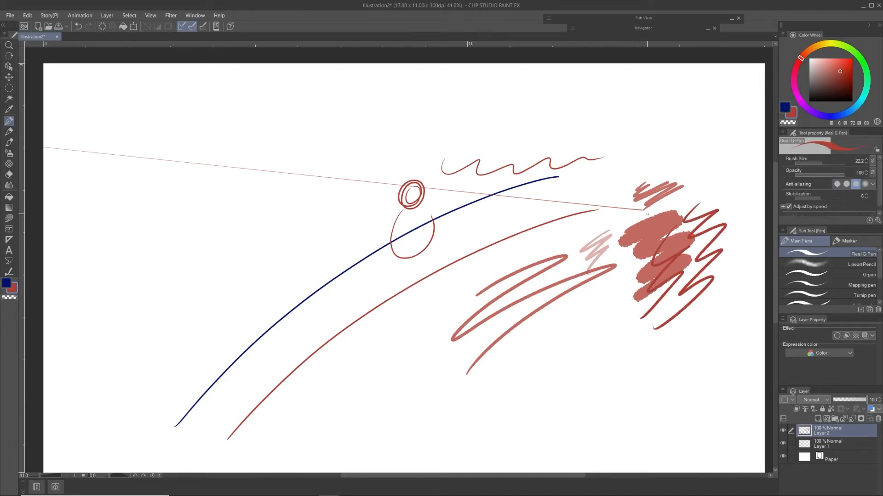
Step: Set the Real G-Pen's stabilization to 7 and draw one arc above the blue arc and one below it
click(825, 199)
mouse_move(212, 371)
mouse_down()
mouse_move(324, 241)
mouse_move(465, 201)
mouse_up()
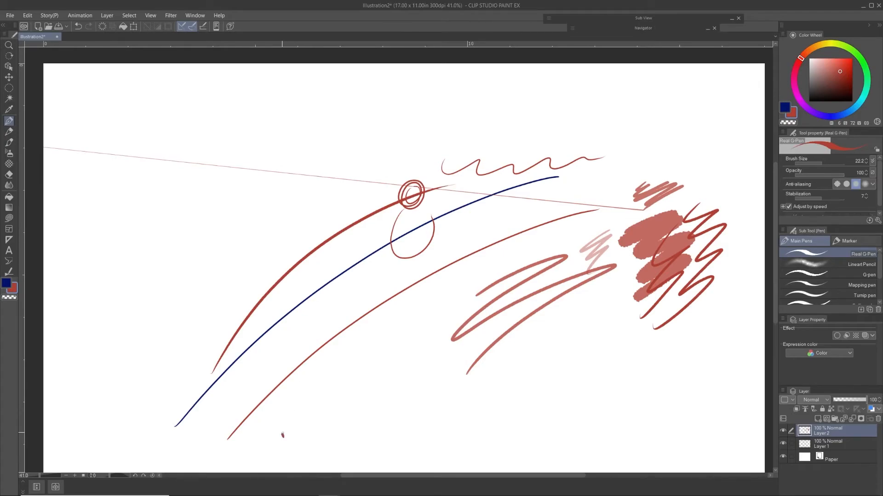
mouse_move(282, 435)
mouse_down()
mouse_move(472, 259)
mouse_move(592, 207)
mouse_up()
Step: Lower the pen's stabilization and draw three arcs below the existing red arcs
drag(822, 199, 811, 200)
mouse_move(342, 395)
mouse_down()
mouse_move(386, 350)
mouse_move(494, 275)
mouse_up()
drag(354, 422, 630, 284)
mouse_move(360, 436)
mouse_down()
mouse_move(497, 349)
mouse_move(649, 311)
mouse_up()
Step: Draw a wobbly and a smooth curve above the blue arc, and add another arc there with stabilization set to 7
mouse_move(238, 230)
mouse_down()
mouse_move(296, 180)
mouse_move(511, 98)
mouse_up()
mouse_move(253, 249)
mouse_down()
mouse_move(389, 161)
mouse_move(554, 113)
mouse_up()
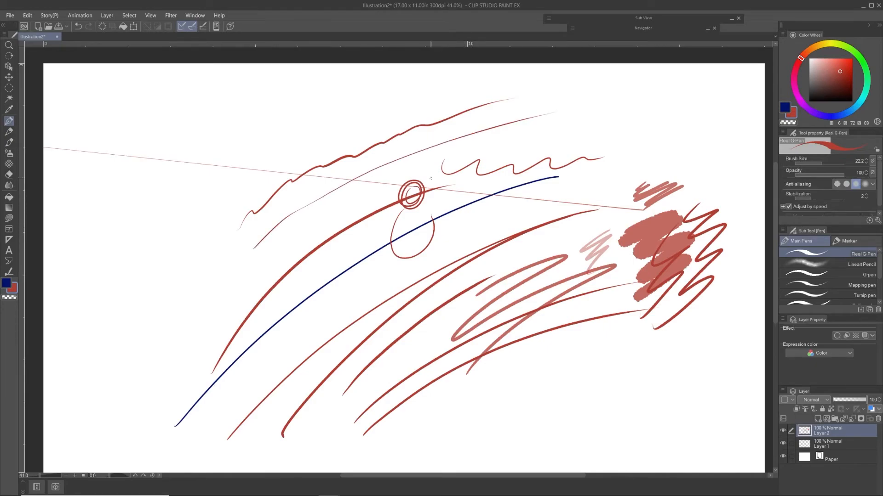
click(821, 198)
mouse_move(228, 298)
mouse_down()
mouse_move(350, 204)
mouse_move(643, 117)
mouse_up()
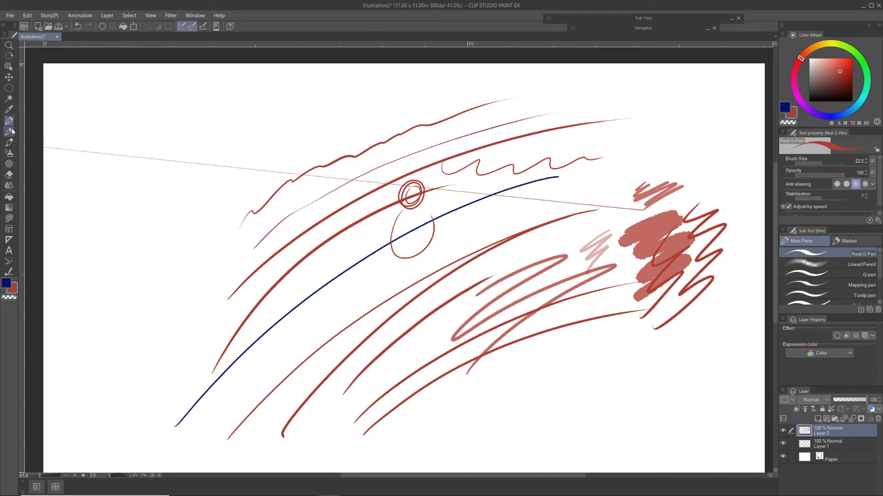
Step: Spray a spot left of the arcs with the Soft airbrush and draw a wavy stroke above it with the Gauze decoration brush
click(11, 156)
mouse_move(177, 235)
mouse_down()
mouse_move(194, 260)
mouse_move(188, 253)
mouse_up()
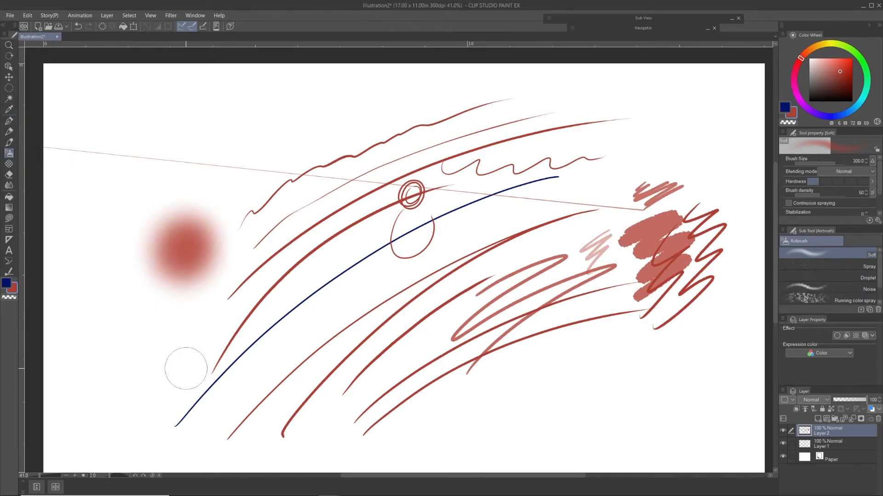
click(8, 164)
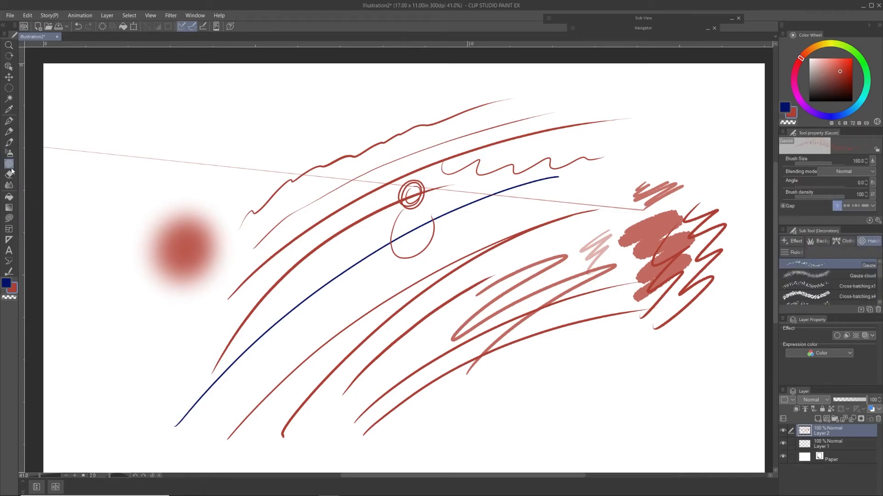
click(676, 263)
mouse_move(158, 161)
mouse_down()
mouse_move(229, 163)
mouse_move(282, 138)
mouse_up()
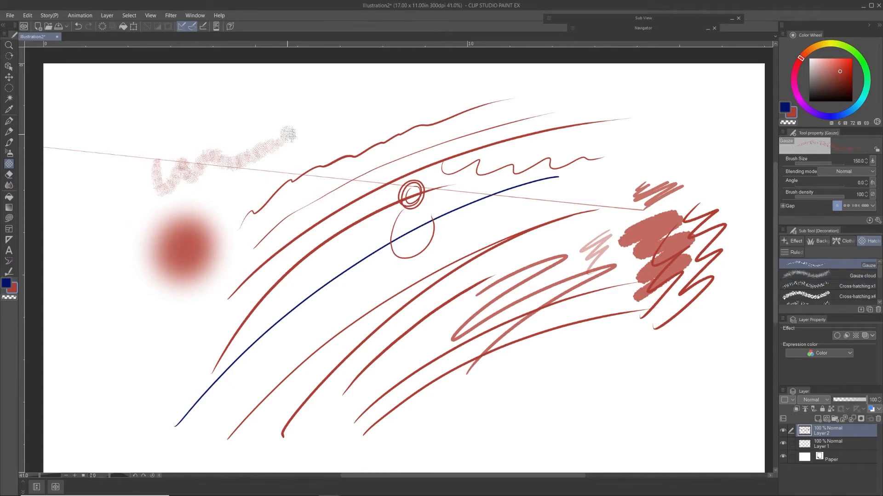
Step: Choose the Vector eraser and delete Layer 2 and Layer 1, leaving only the Paper layer
click(9, 174)
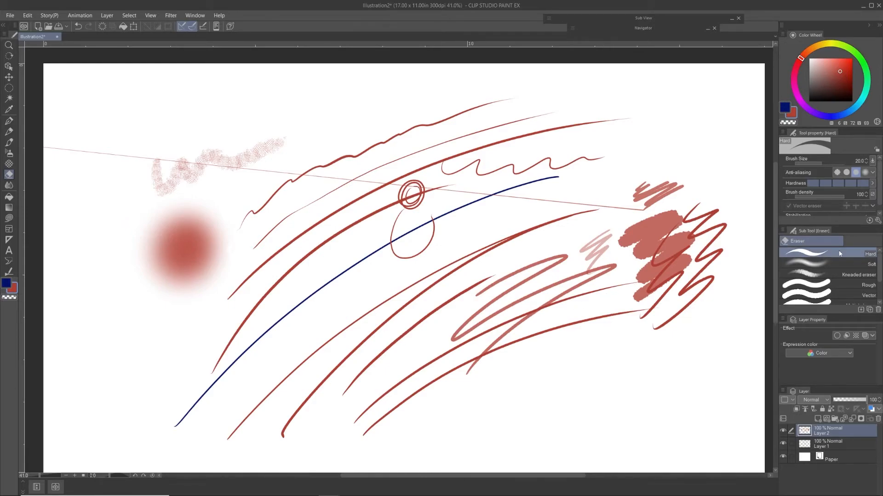
click(866, 295)
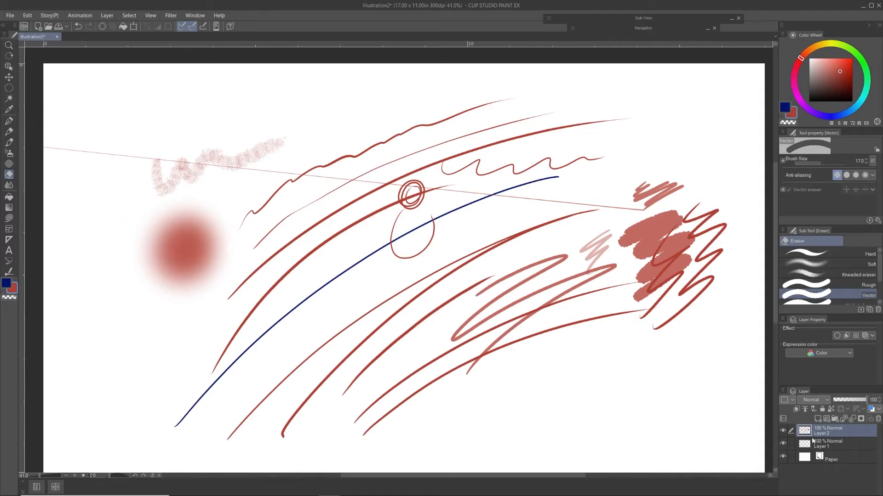
click(877, 419)
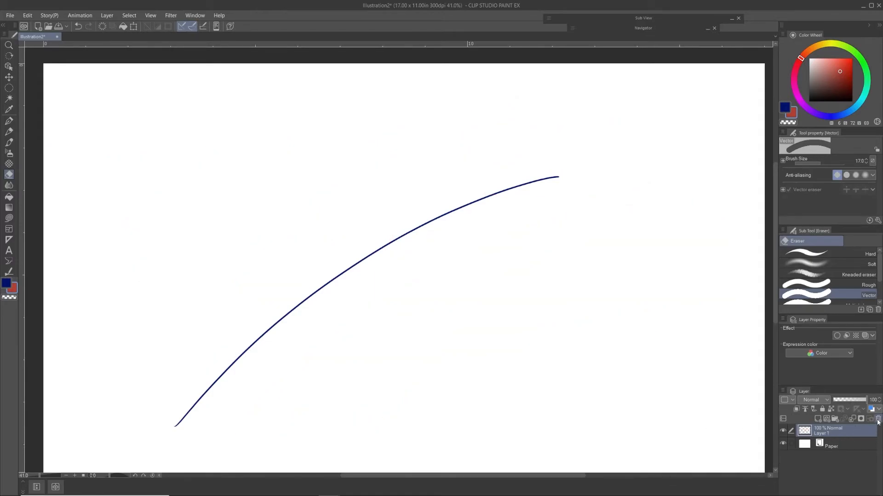
click(877, 420)
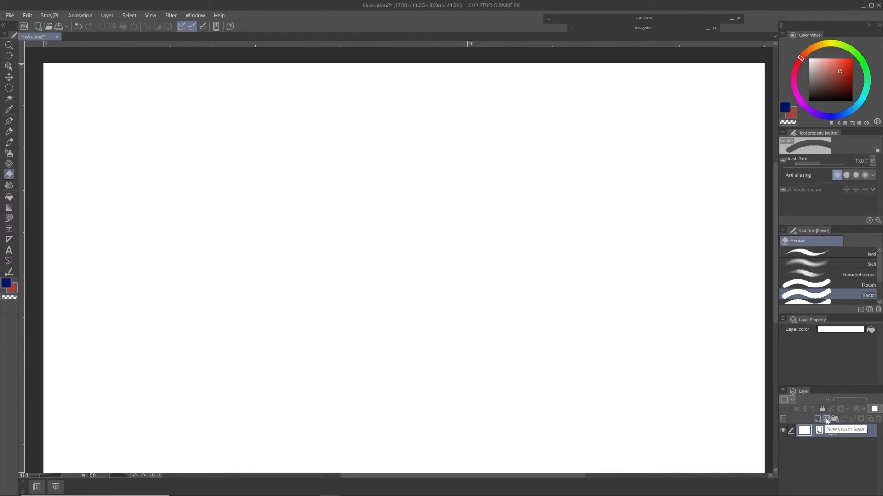
Step: Add a vector layer and draw a long red arc on it with the Real G-Pen
click(827, 420)
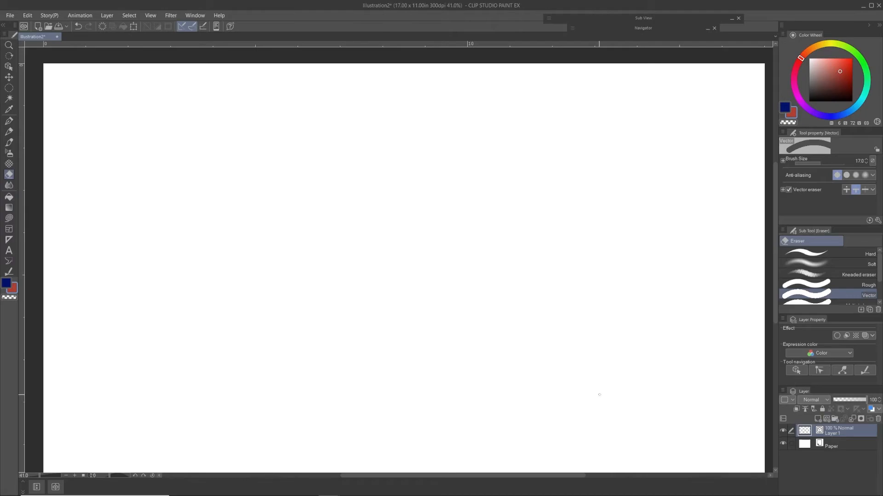
key(p)
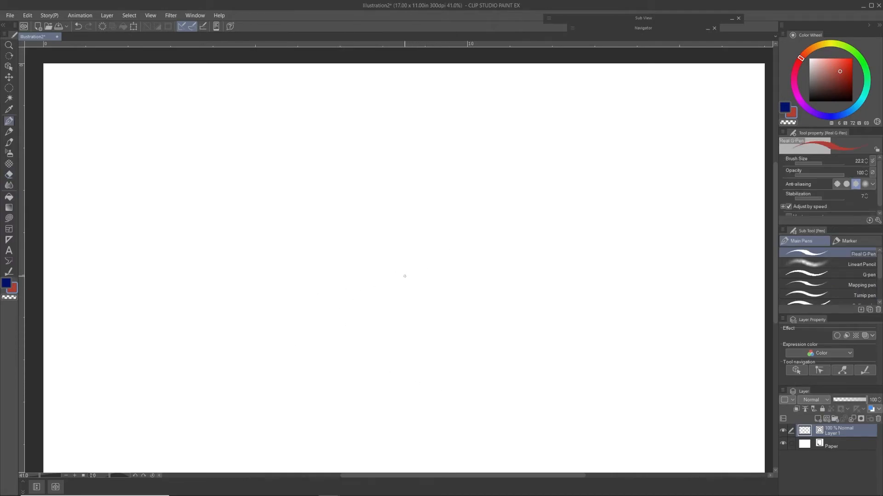
mouse_move(256, 397)
mouse_down()
mouse_move(467, 234)
mouse_move(638, 199)
mouse_up()
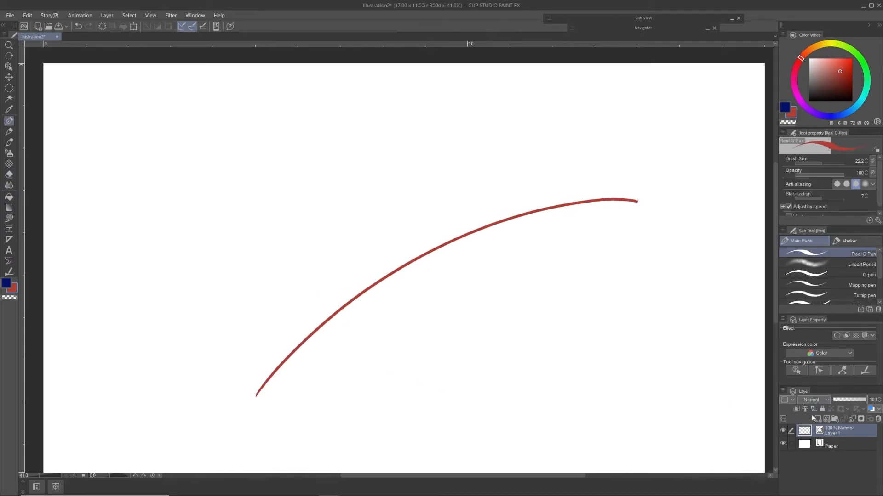
Step: Add a raster layer, switch to the blue main color, and draw a blue arc above the red one
click(817, 419)
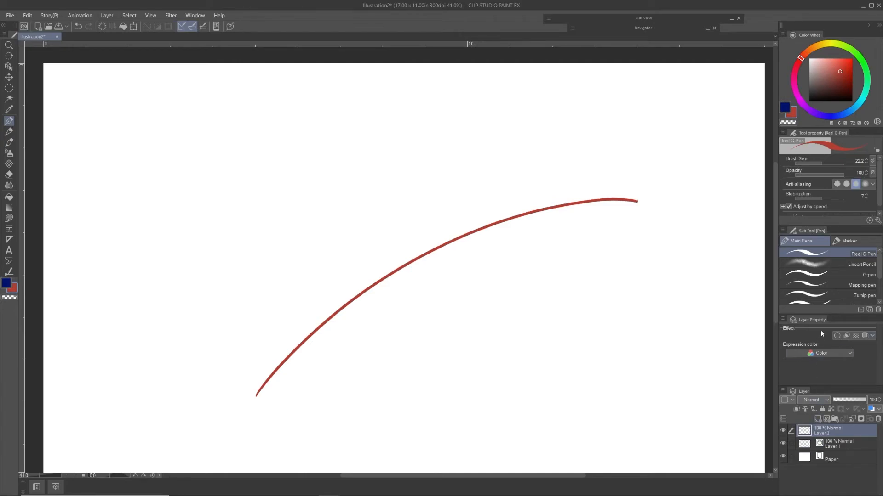
click(784, 110)
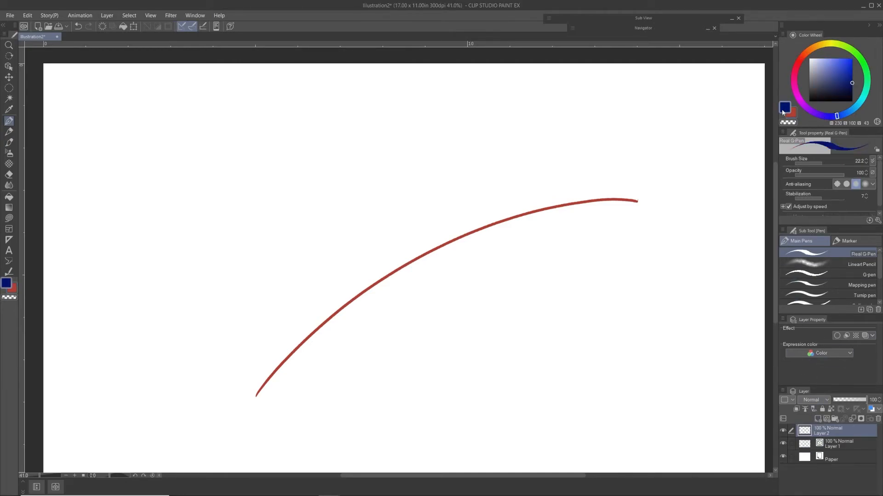
mouse_move(206, 323)
mouse_down()
mouse_move(419, 165)
mouse_move(599, 113)
mouse_up()
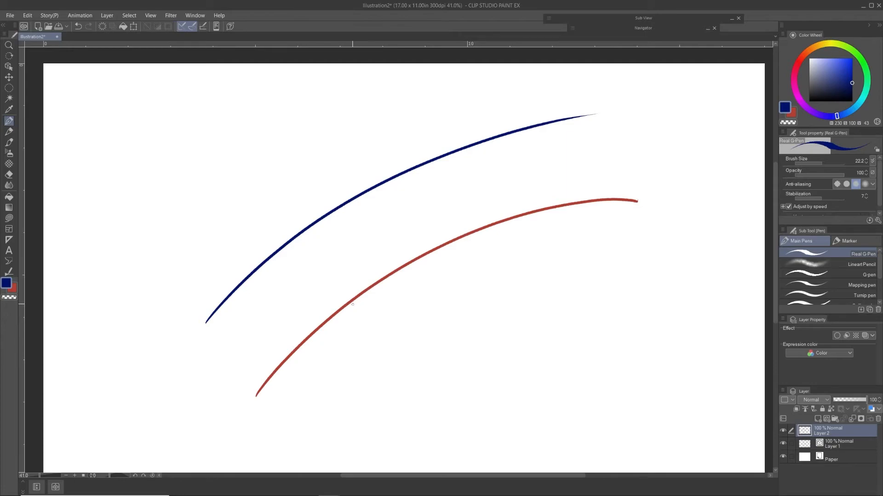
Step: With the Object operation tool, try to select the blue raster arc, and select the red vector arc
key(o)
drag(395, 177, 395, 179)
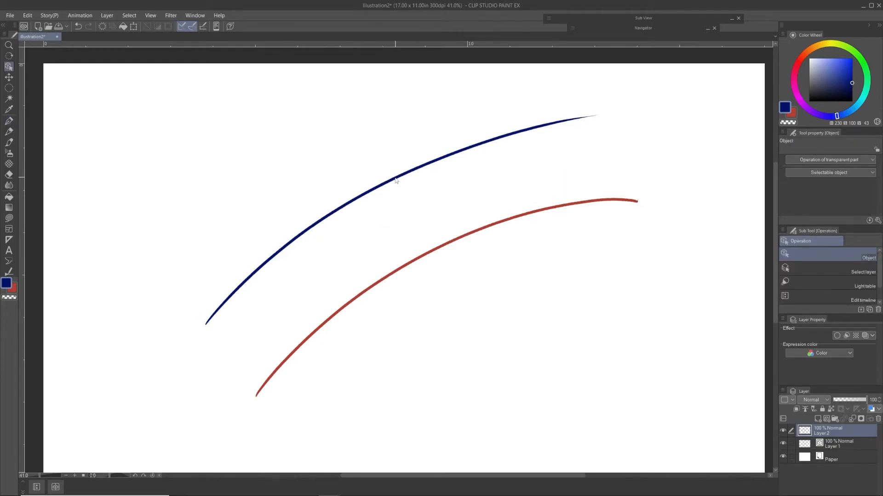
click(414, 264)
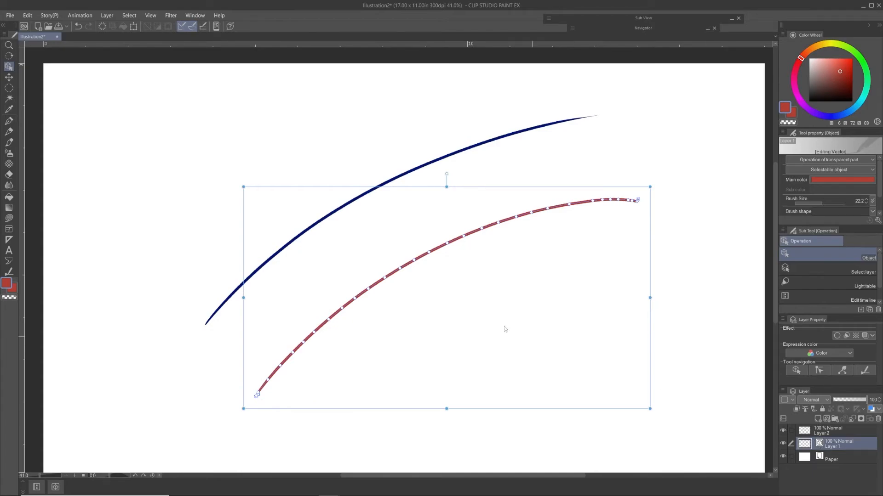
Step: Pull a middle control point of the red vector arc downward to bend it, and nudge the blue raster arc slightly upward
drag(429, 253, 395, 298)
mouse_move(454, 155)
mouse_down()
mouse_move(468, 145)
mouse_move(436, 170)
mouse_move(473, 148)
mouse_move(428, 184)
mouse_move(448, 171)
mouse_move(438, 159)
mouse_move(455, 151)
mouse_up()
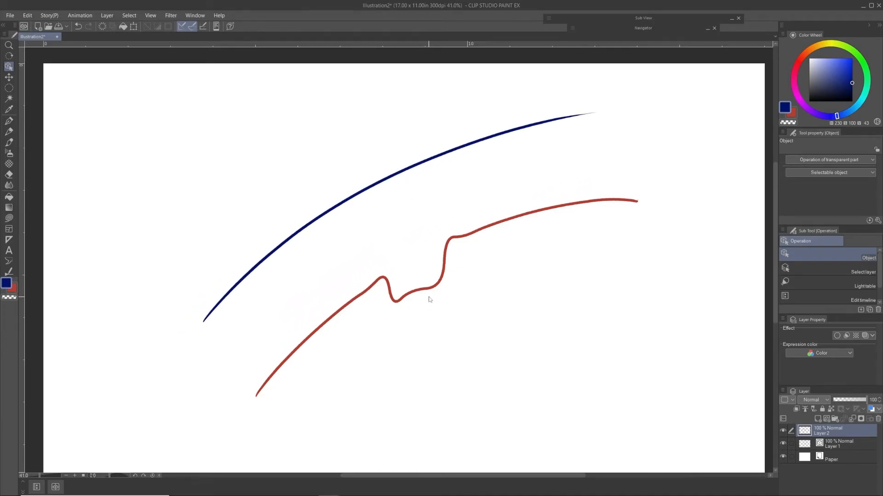
Step: Switch to the Vector eraser and erase the entire bent red line on vector Layer 1 with one short stroke
key(e)
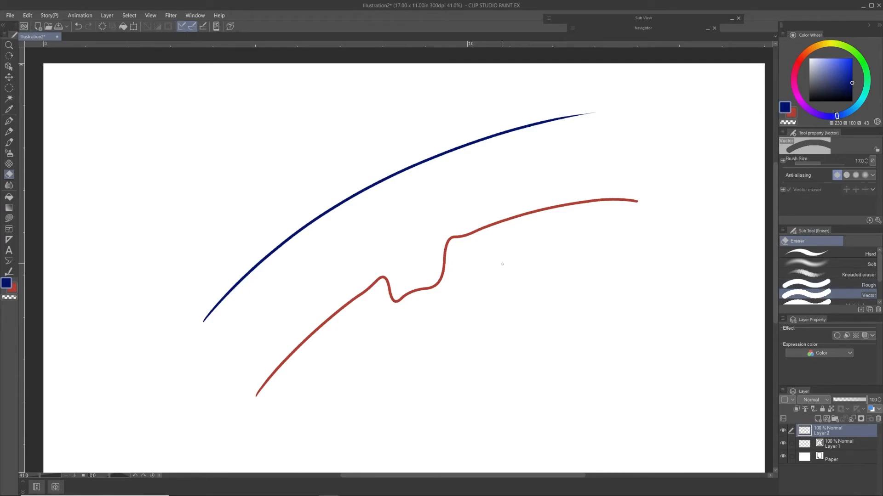
click(820, 445)
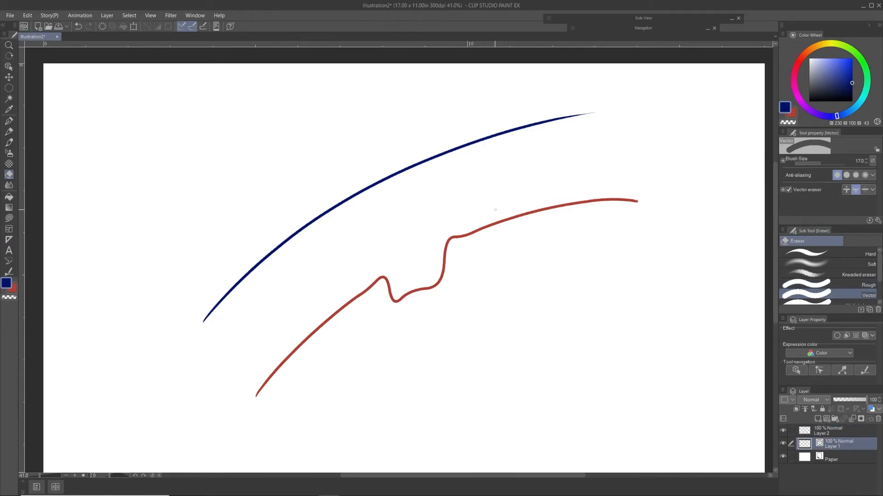
drag(495, 216, 496, 288)
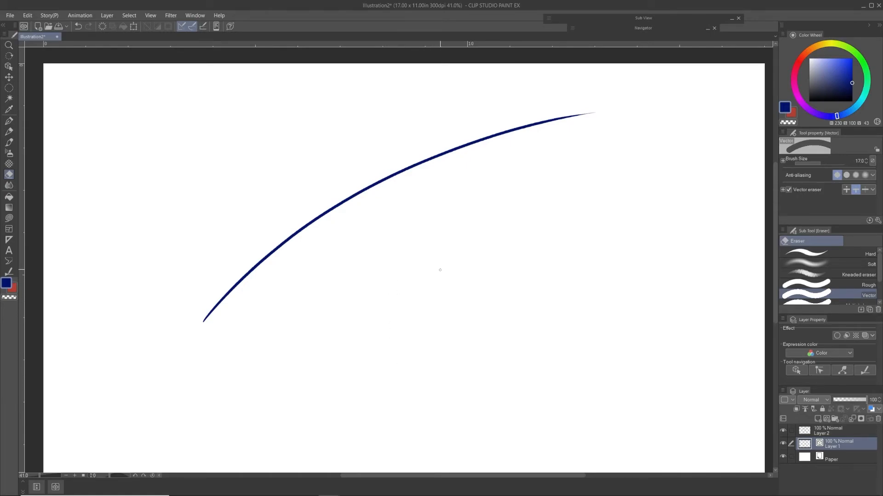
Step: Using the Real G-Pen with the red sub color, draw a long arc on Layer 1 below the blue arc
key(p)
mouse_move(263, 397)
mouse_down()
mouse_move(587, 222)
mouse_move(634, 214)
mouse_up()
key(ctrl+z)
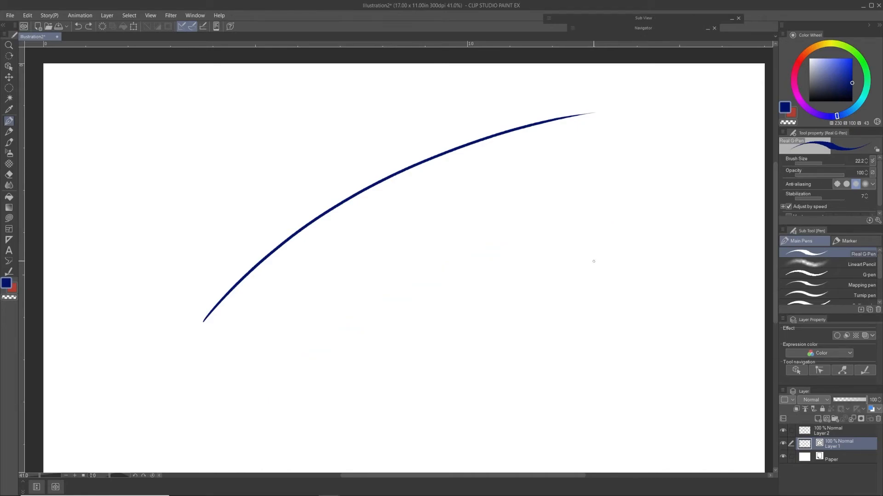
key(x)
key(x)
key(x)
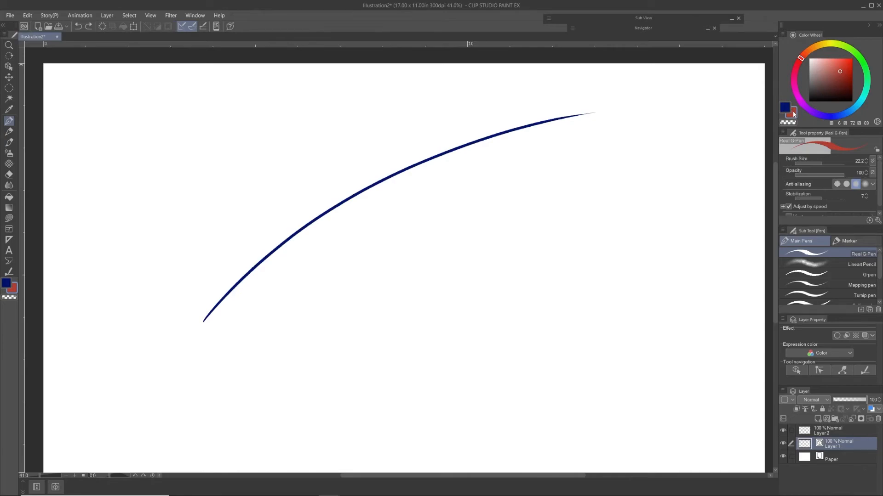
key(x)
key(x)
key(x)
key(x)
key(x)
key(x)
key(x)
key(x)
drag(303, 358, 643, 173)
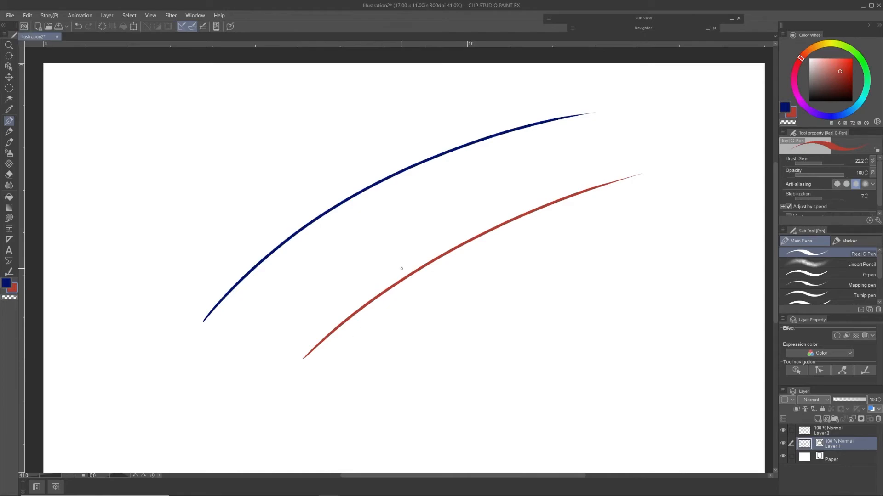
Step: Draw a short red stroke crossing the red arc, and trim its overhang above the intersection with the Vector eraser
key(e)
key(p)
mouse_move(442, 307)
mouse_down()
mouse_move(464, 264)
mouse_move(539, 181)
mouse_move(477, 248)
mouse_move(524, 197)
mouse_up()
key(e)
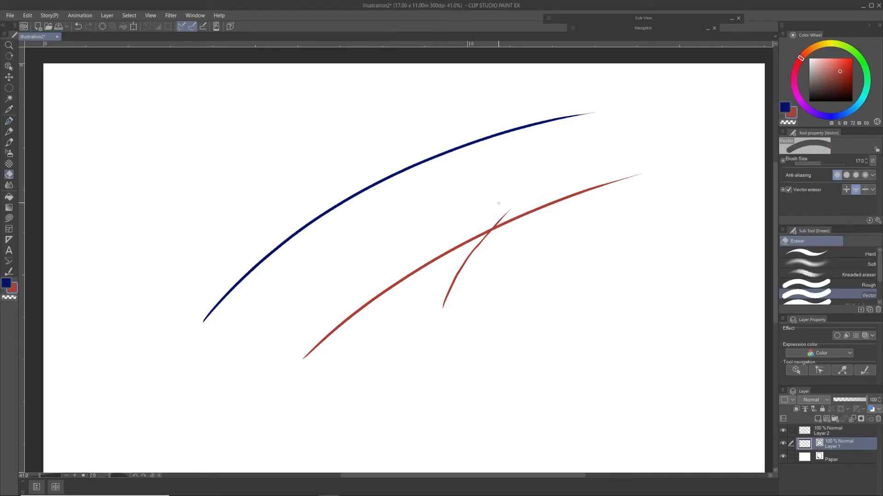
click(507, 212)
Step: Draw a second, shorter red arc with a crossing stroke below the first, and trim the crossing stroke's overhang with the Vector eraser
key(p)
mouse_move(355, 389)
mouse_down()
mouse_move(537, 283)
mouse_move(497, 293)
mouse_move(464, 351)
mouse_up()
key(e)
drag(491, 293, 513, 279)
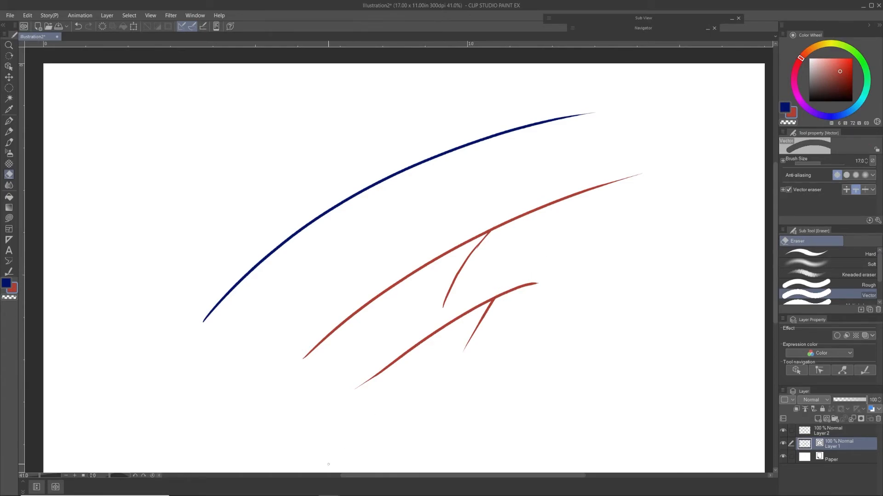
Step: View the Blend tool's sub tools, and look through the Direct draw sub tools of the Figure tool
click(9, 185)
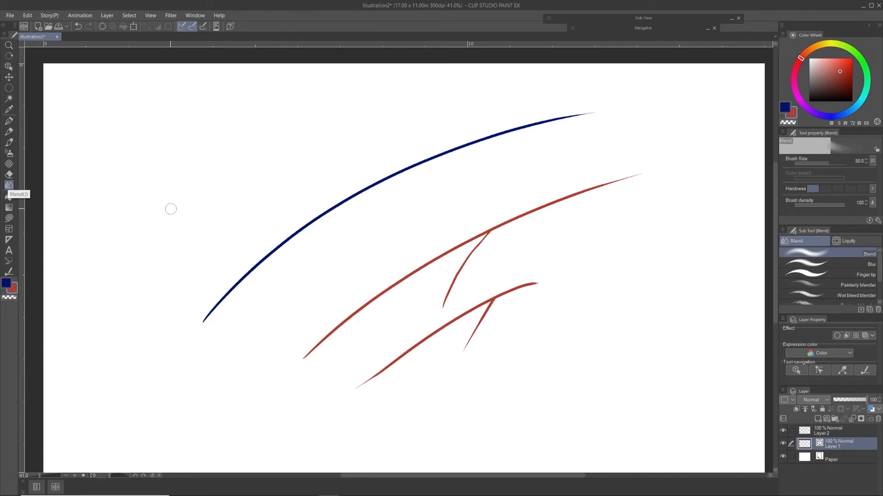
click(8, 219)
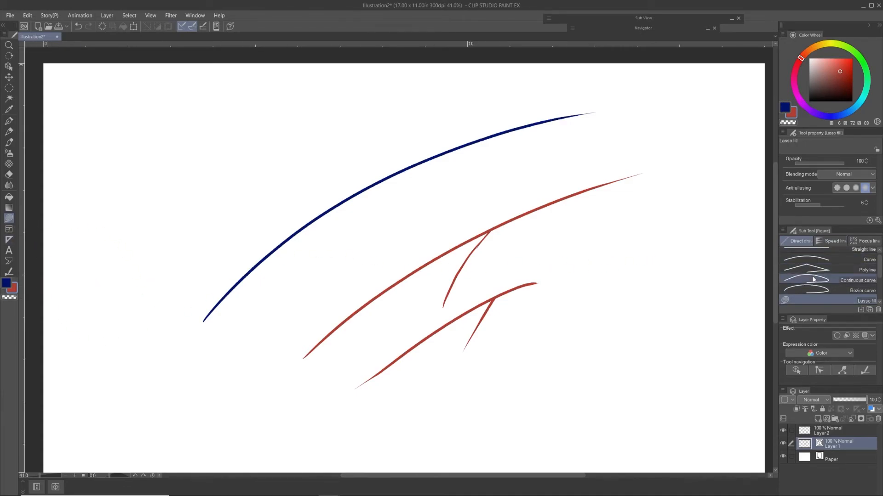
drag(812, 243, 817, 243)
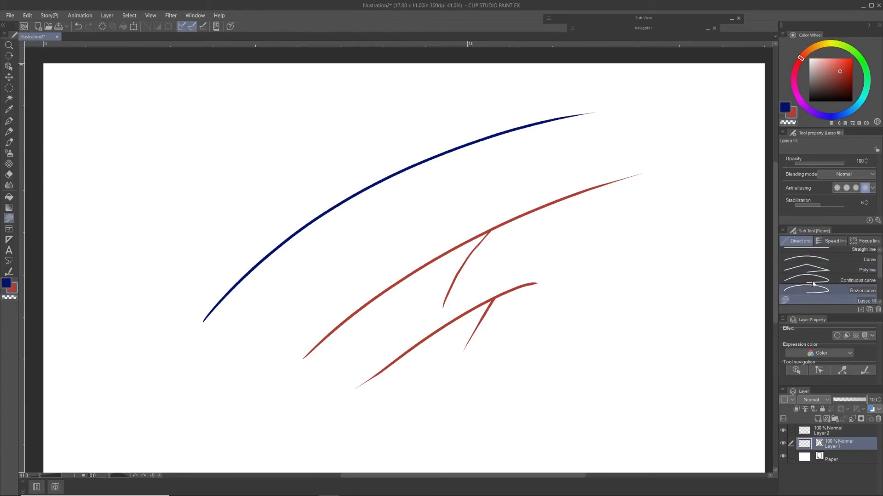
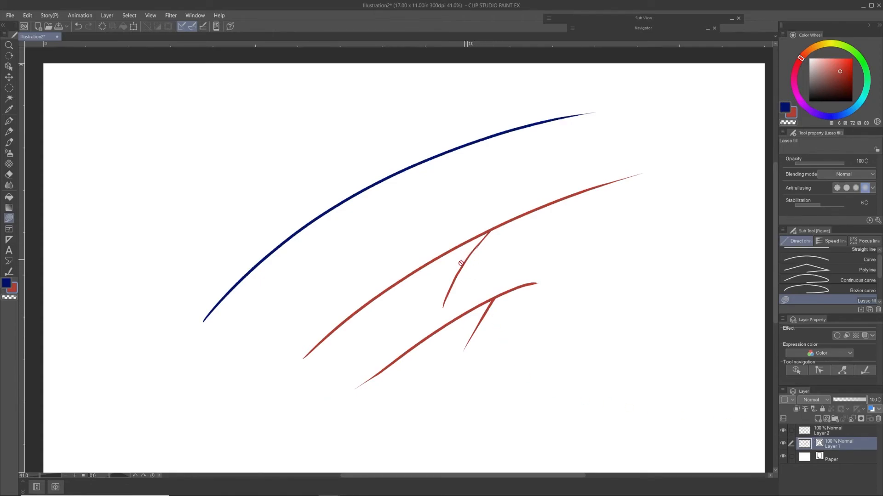
Step: Replace the layer holding the red lines with a new vector layer, and draw a black closed rounded outline on it with the Real G-Pen
click(878, 419)
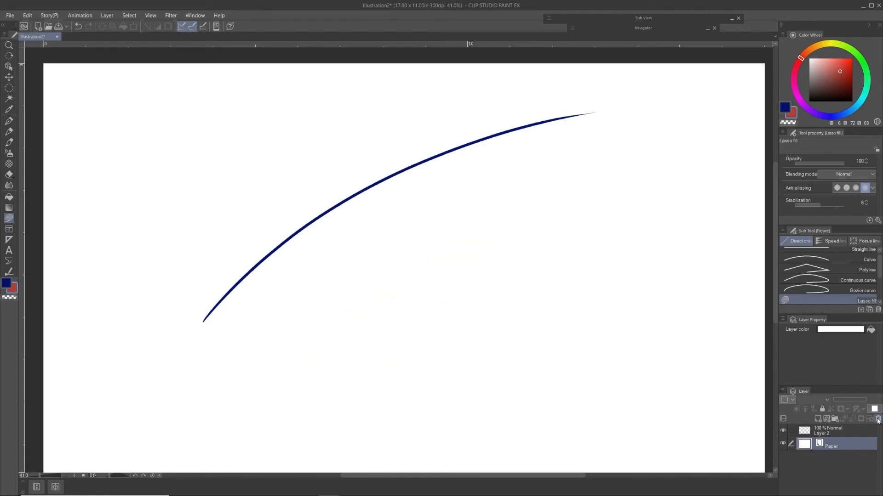
click(827, 420)
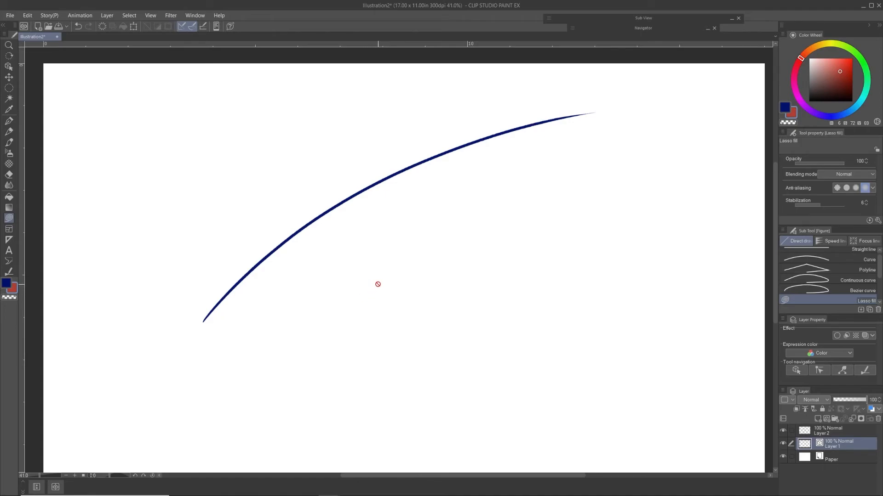
key(p)
click(808, 101)
mouse_move(522, 212)
mouse_down()
mouse_move(509, 212)
mouse_move(545, 235)
mouse_move(492, 212)
mouse_up()
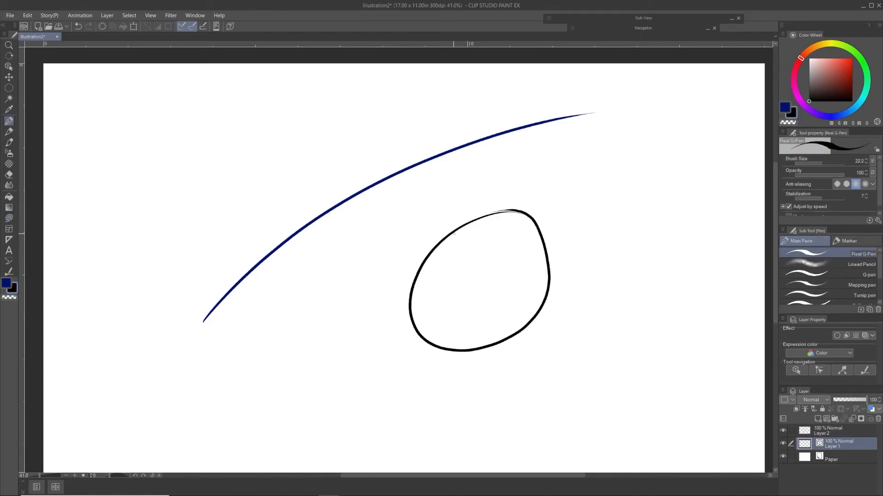
Step: Move Layer 2 beneath Layer 1, and try a black Lasso fill on it inside the outline
click(807, 434)
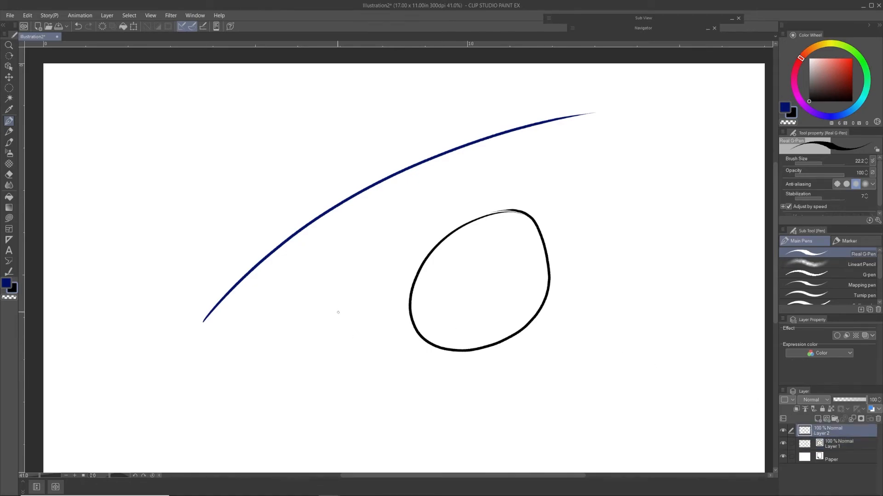
key(u)
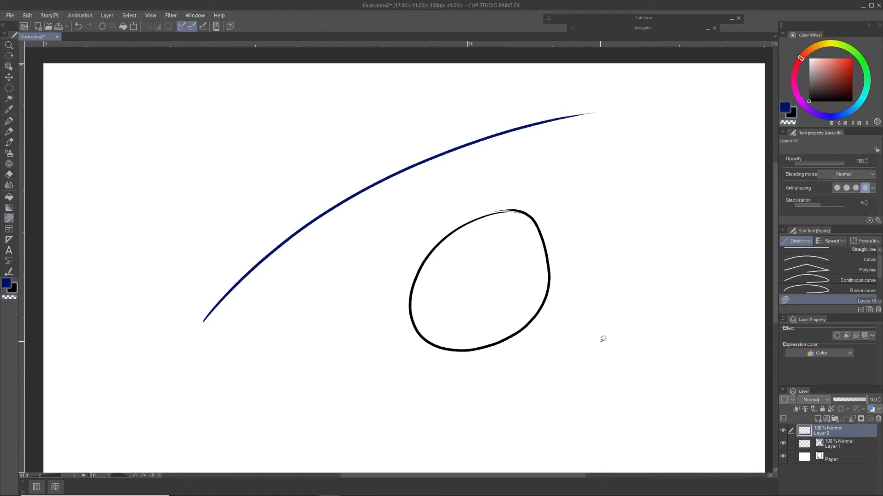
drag(831, 447, 831, 446)
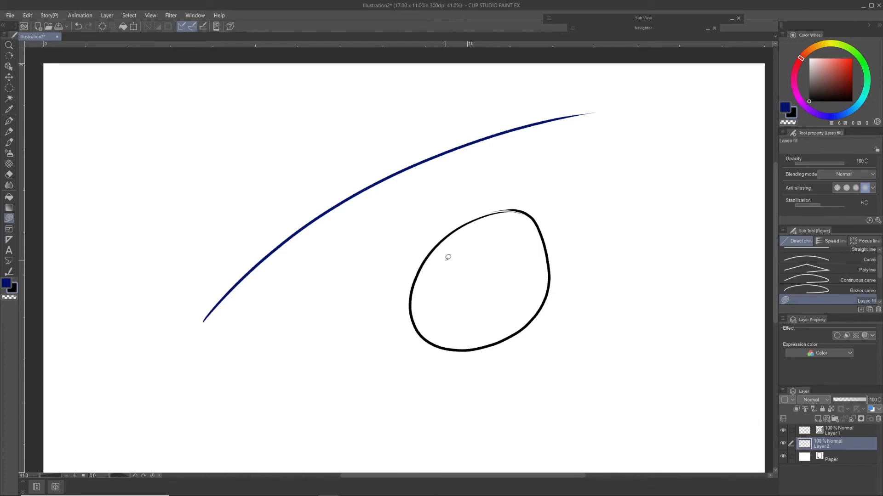
mouse_move(447, 257)
mouse_down()
mouse_move(450, 311)
mouse_move(481, 239)
mouse_up()
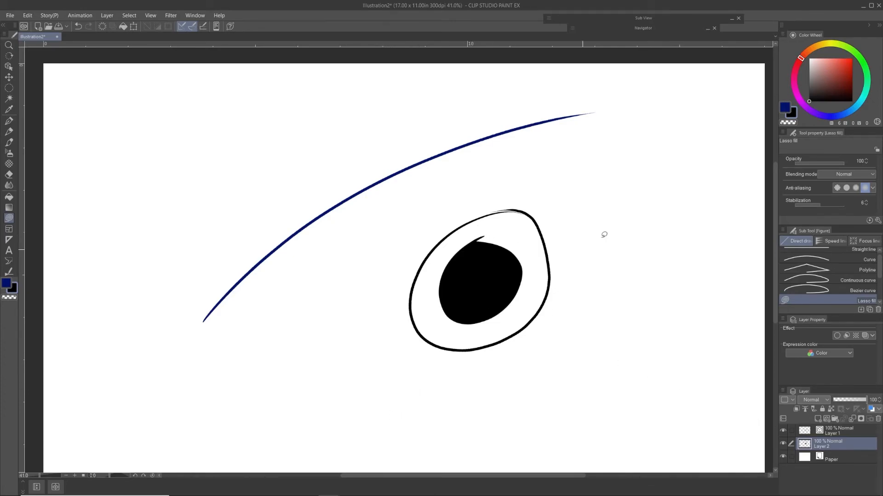
key(ctrl+z)
Step: Fill the inside of the outline with bright red on Layer 2, extending the color to its edges with repeated Lasso fills
click(850, 63)
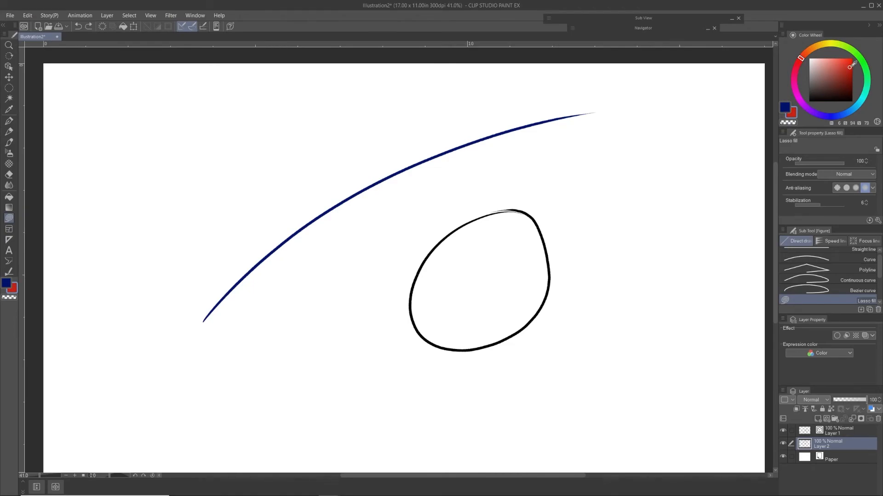
mouse_move(526, 248)
mouse_down()
mouse_move(457, 239)
mouse_move(541, 253)
mouse_move(480, 229)
mouse_up()
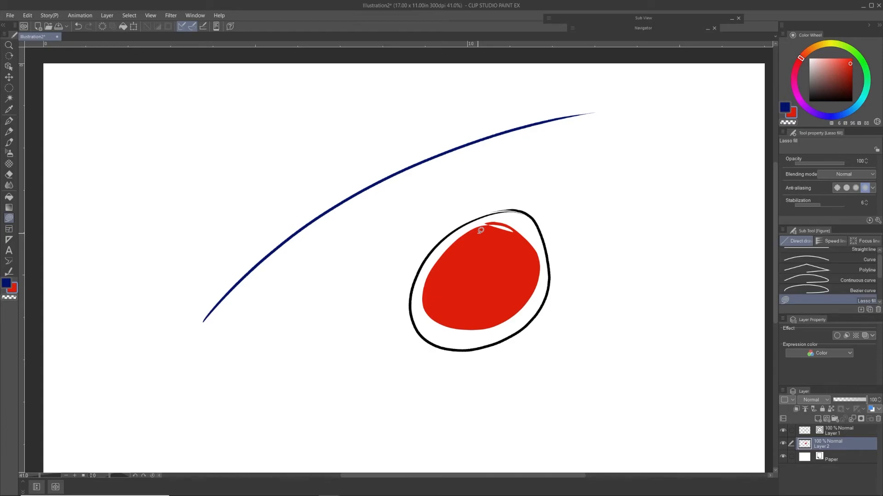
mouse_move(480, 230)
mouse_down()
mouse_move(518, 213)
mouse_move(533, 248)
mouse_move(478, 235)
mouse_move(432, 257)
mouse_move(480, 237)
mouse_up()
drag(428, 263, 445, 258)
mouse_move(425, 305)
mouse_down()
mouse_move(492, 304)
mouse_move(446, 321)
mouse_move(489, 344)
mouse_move(519, 286)
mouse_up()
mouse_move(471, 323)
mouse_down()
mouse_move(506, 338)
mouse_move(541, 276)
mouse_move(550, 276)
mouse_move(546, 243)
mouse_move(516, 212)
mouse_move(476, 224)
mouse_up()
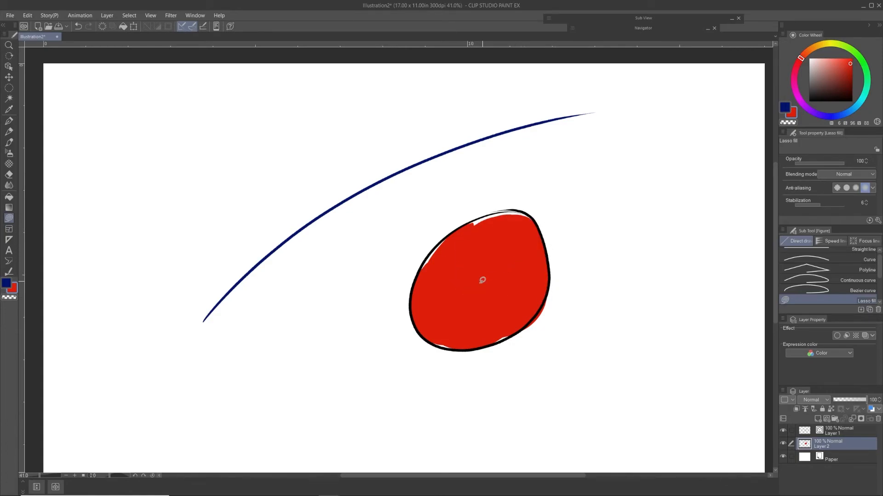
mouse_move(419, 289)
mouse_down()
mouse_move(442, 241)
mouse_move(473, 220)
mouse_move(488, 254)
mouse_move(469, 226)
mouse_move(517, 208)
mouse_move(431, 318)
mouse_move(446, 339)
mouse_move(467, 301)
mouse_up()
Step: Try drawing freehand panels with a red border above the blue arc using the Frame border pen
click(9, 229)
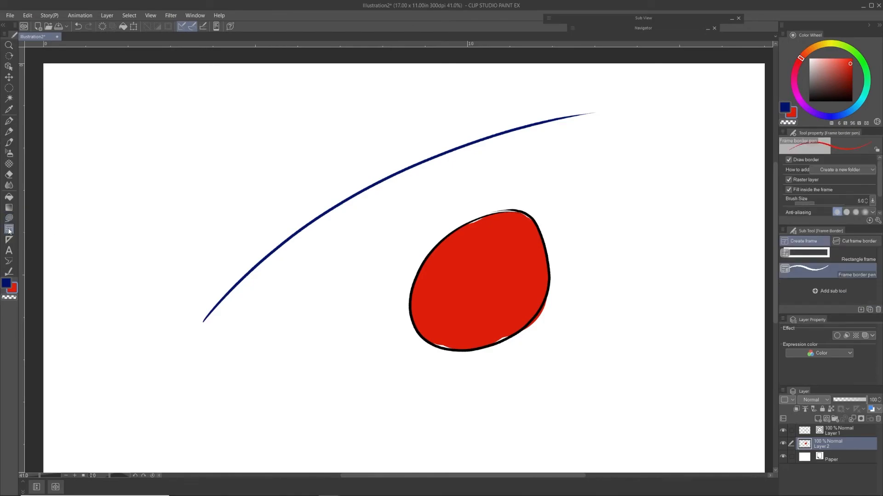
mouse_move(238, 119)
mouse_down()
mouse_move(268, 152)
mouse_move(408, 154)
mouse_up()
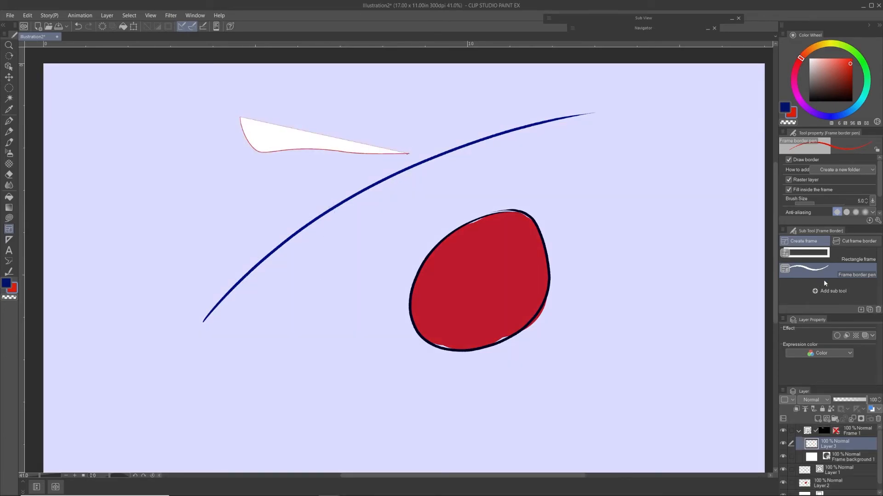
key(ctrl+z)
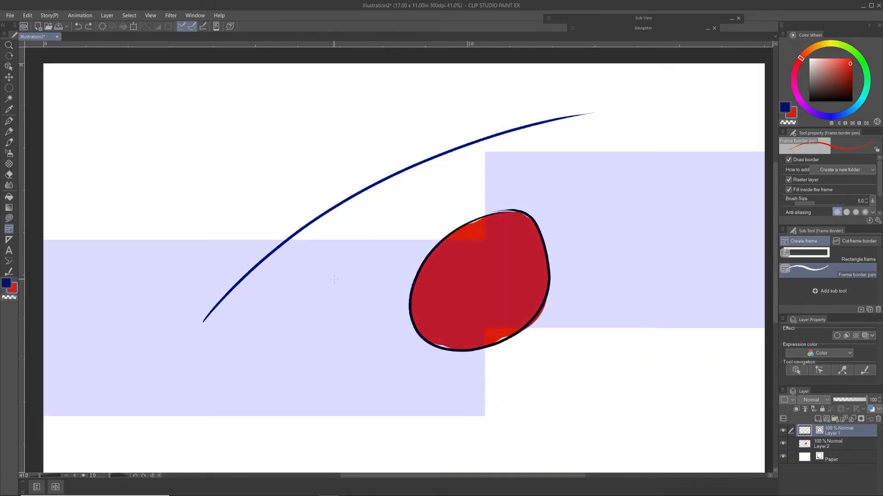
mouse_move(308, 132)
mouse_down()
mouse_move(335, 169)
mouse_move(362, 124)
mouse_move(309, 131)
mouse_up()
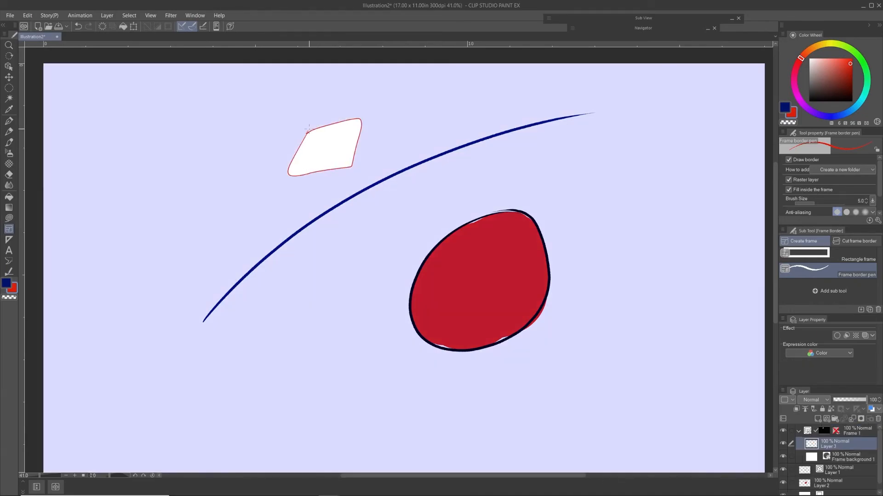
key(ctrl+z)
Step: Set the sub color to black, and after testing a freehand frame, create a wide rectangle frame across the middle of the blue arc
drag(850, 65, 800, 115)
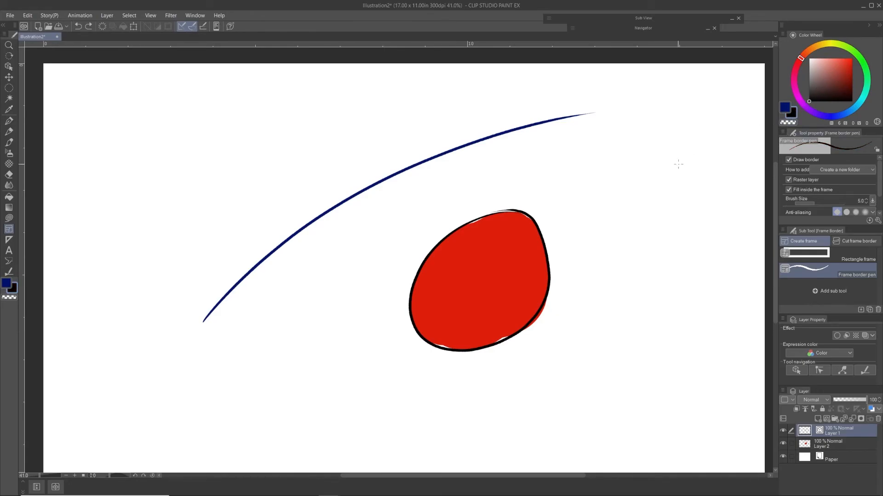
mouse_move(270, 151)
mouse_down()
mouse_move(321, 187)
mouse_move(256, 149)
mouse_up()
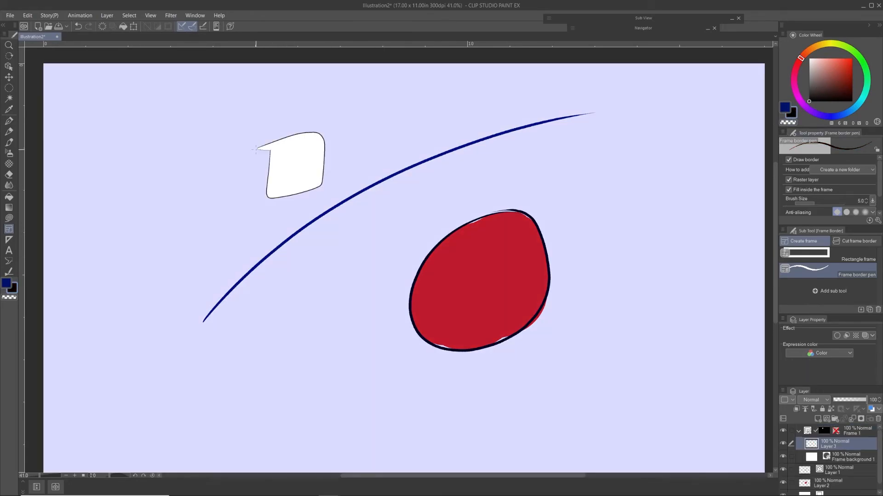
key(ctrl+z)
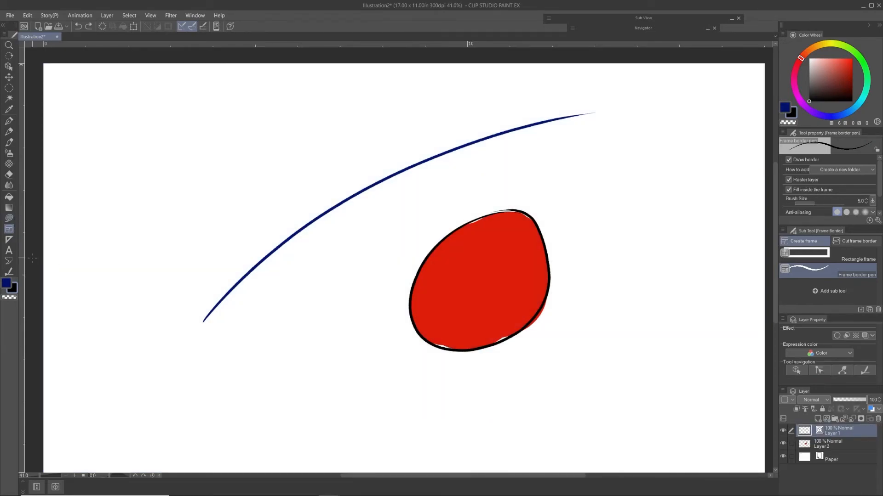
click(821, 256)
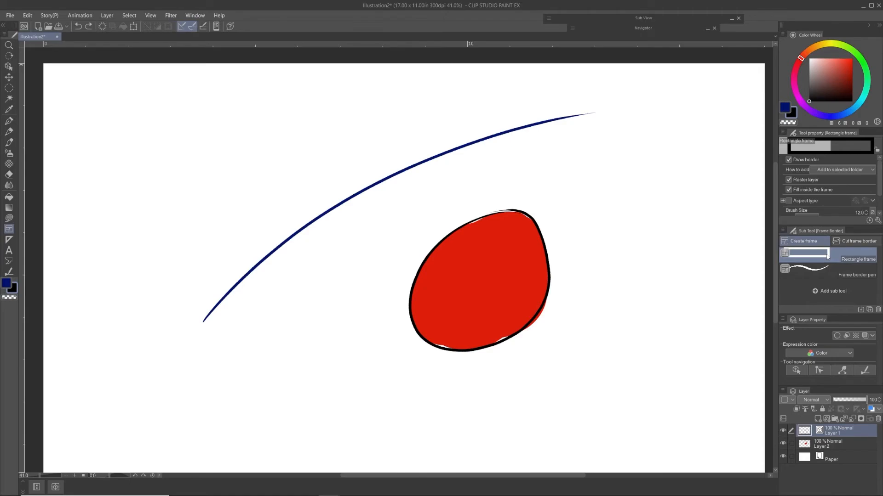
drag(255, 122, 472, 198)
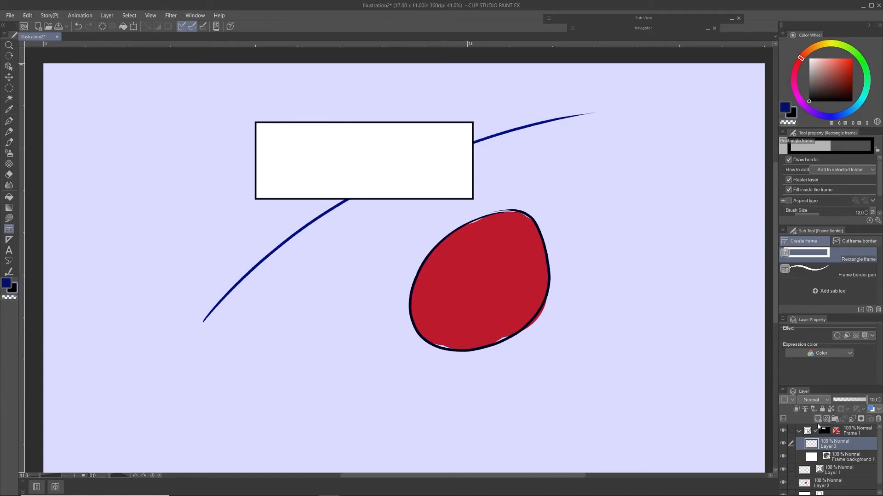
Step: Draw dark brown Real G-Pen strokes on Layer 3 that run across and beyond the edges of the rectangular frame
key(p)
mouse_move(829, 77)
mouse_down()
mouse_move(820, 90)
mouse_move(840, 84)
mouse_move(828, 93)
mouse_up()
drag(342, 198, 389, 198)
drag(448, 149, 422, 198)
drag(432, 199, 474, 173)
drag(461, 199, 474, 182)
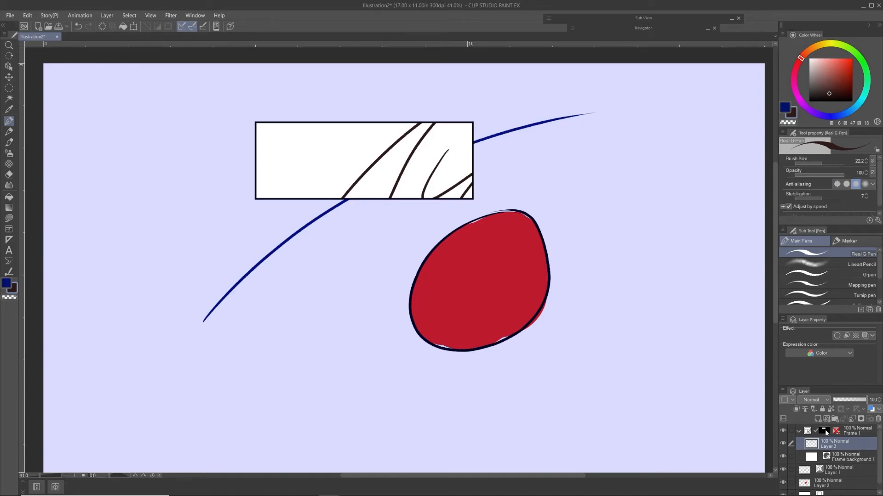
Step: Turn the mask of the Frame 1 folder off and on again to compare the strokes with and without masking
shift+click(825, 431)
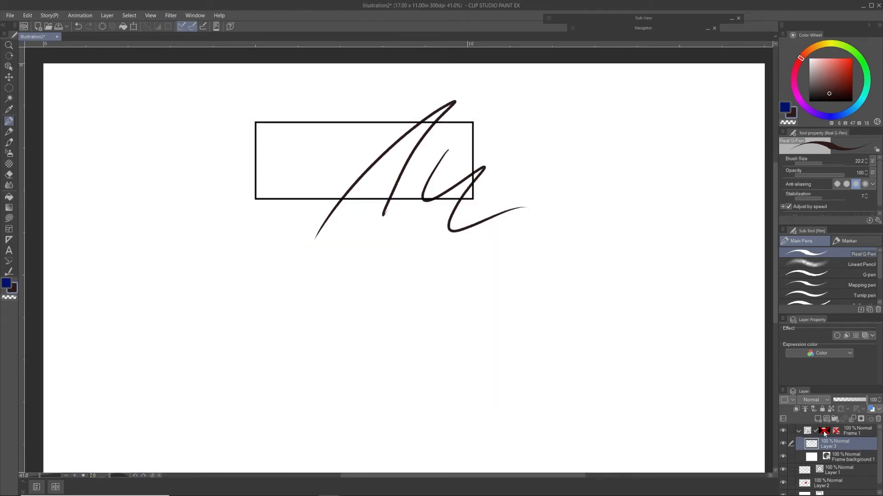
shift+click(824, 433)
shift+click(824, 433)
shift+click(824, 432)
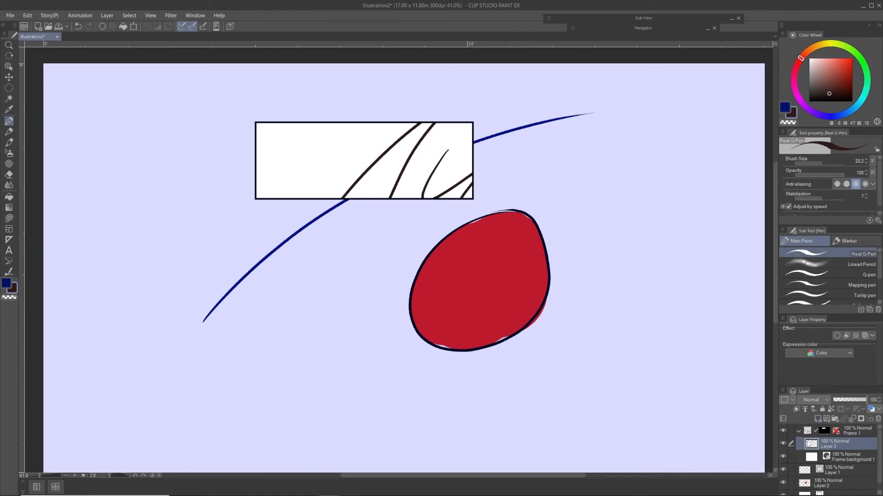
Step: Select the strokes on Layer 3 from its contents, fill them with bright green as the main color, and deselect
ctrl+click(810, 446)
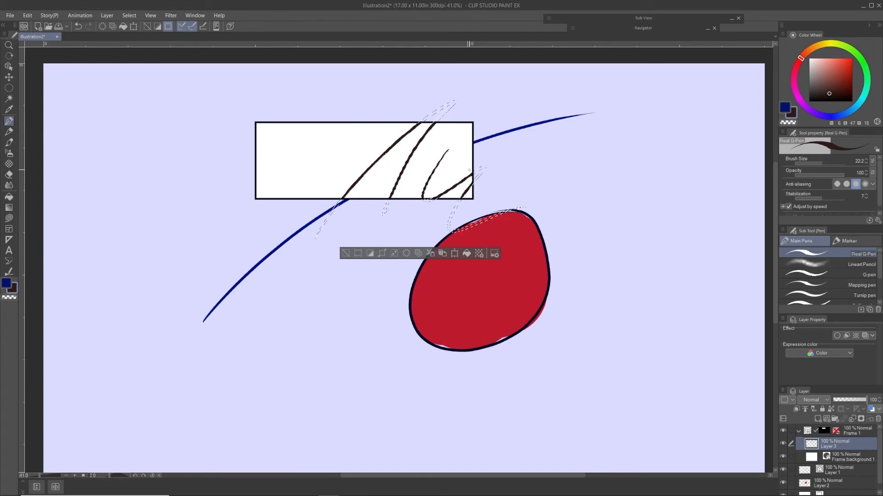
click(343, 253)
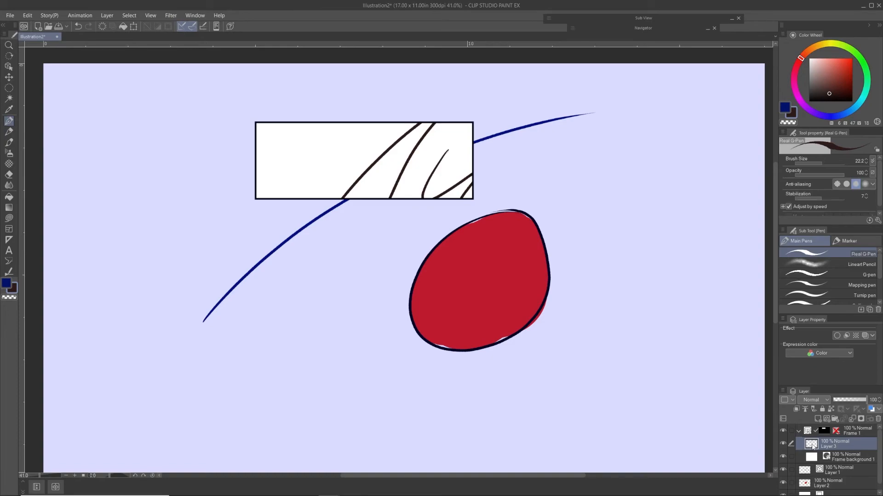
ctrl+click(813, 447)
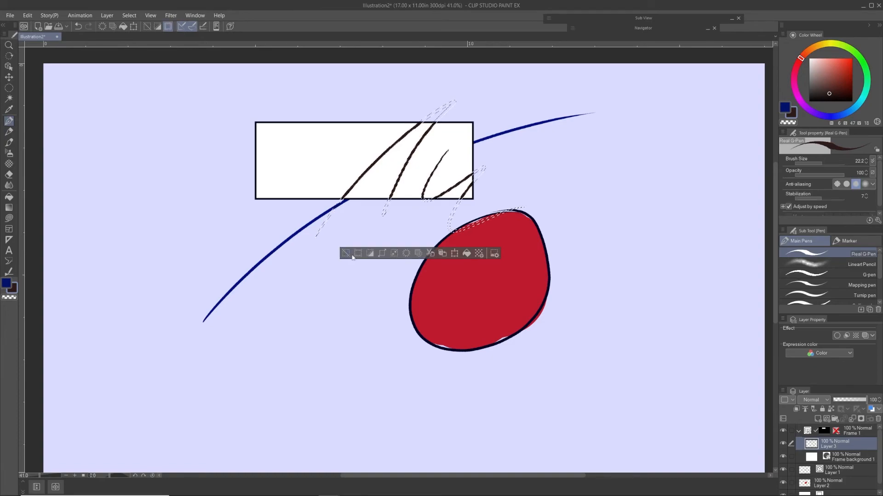
key(x)
click(467, 254)
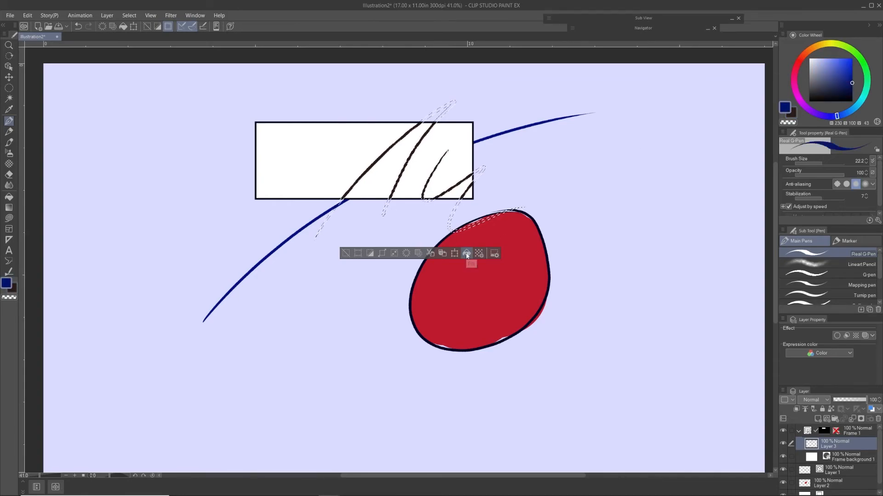
click(848, 62)
click(847, 47)
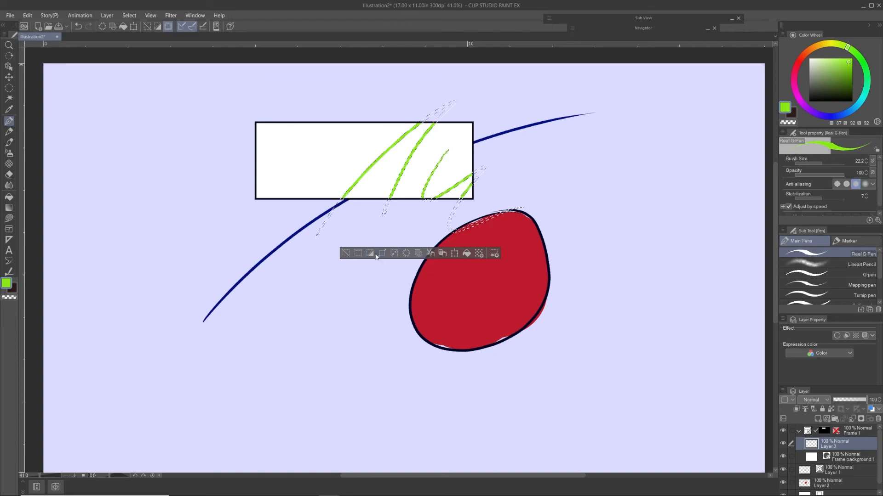
click(346, 253)
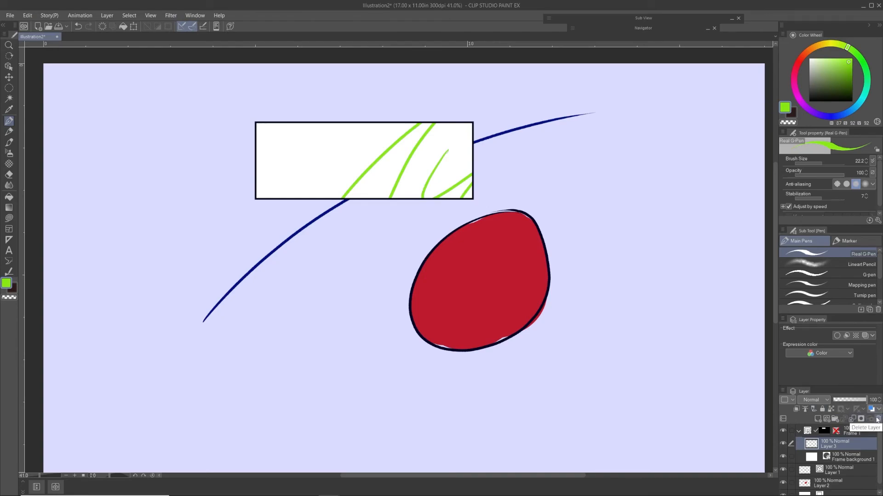
Step: Delete the Frame 1 folder, Layer 1 and Layer 2, and add a new vector layer above the Paper layer
click(846, 431)
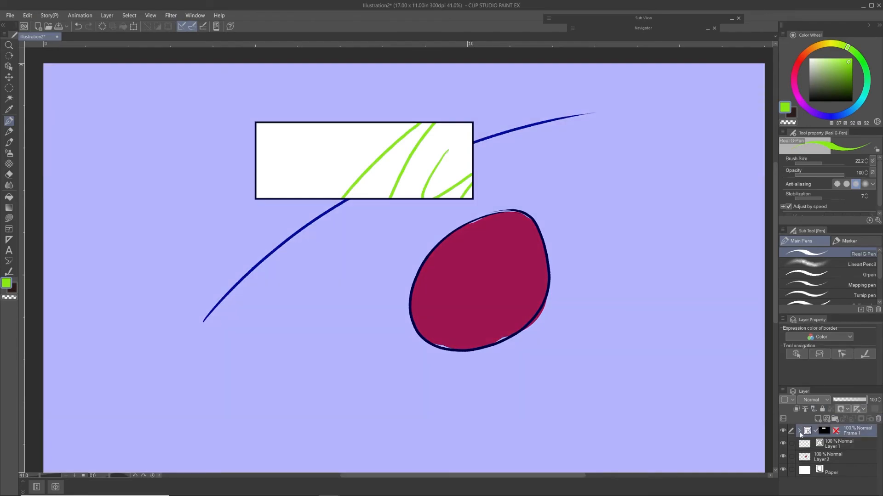
click(878, 419)
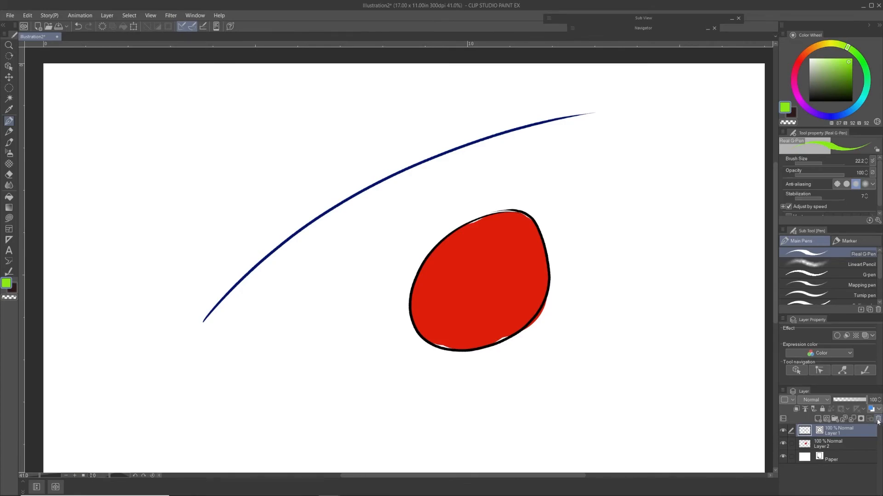
click(878, 420)
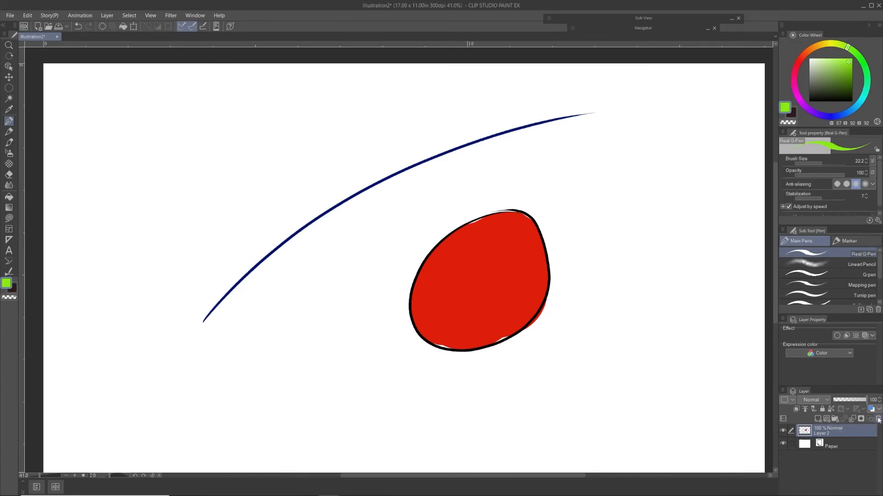
click(878, 420)
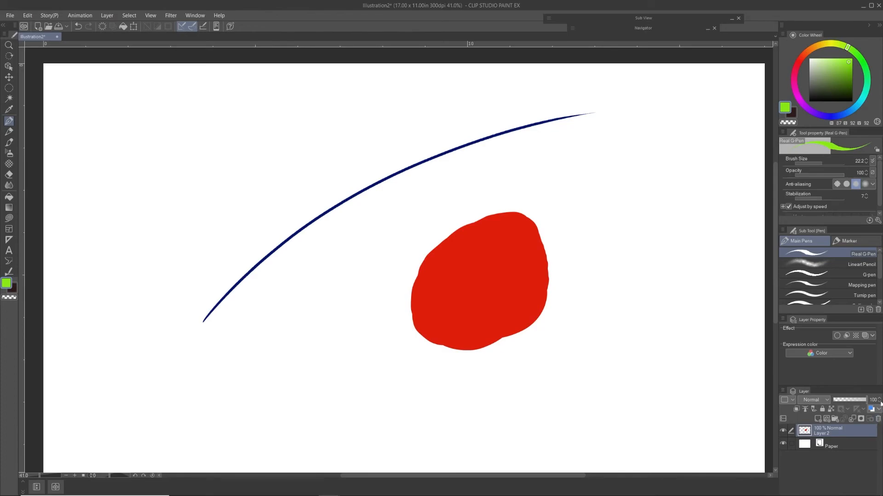
click(827, 418)
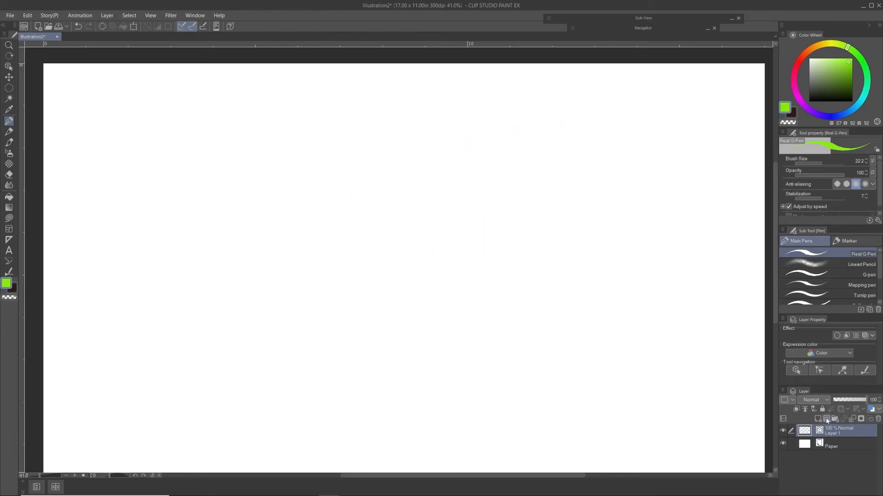
Step: View the Ruler sub tools including Perspective ruler, and set up the Real G-Pen with a dark orange-red main color
click(9, 240)
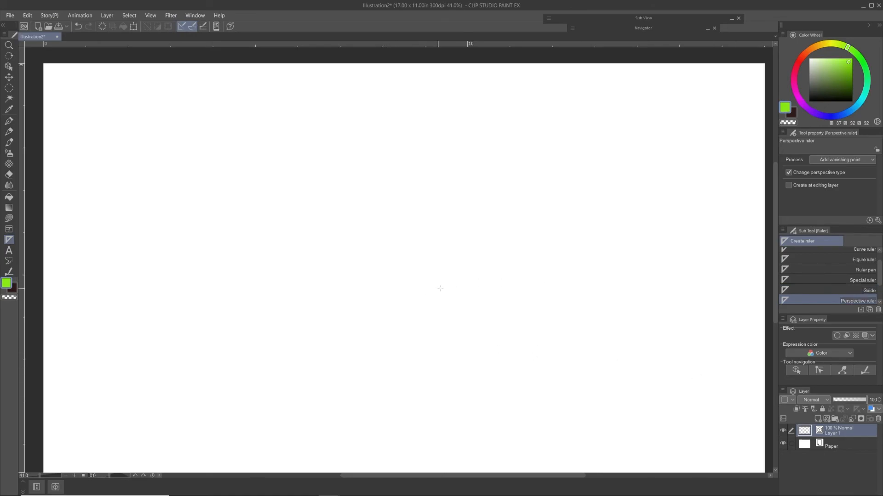
click(851, 71)
click(805, 53)
key(p)
mouse_move(317, 199)
mouse_down()
mouse_move(315, 262)
mouse_move(393, 274)
mouse_up()
drag(437, 264, 616, 219)
key(ctrl+z)
key(ctrl+z)
Step: Sketch a tall see-through box in perspective freehand on Layer 1, with its top face, vertical edges and base
drag(234, 246, 299, 201)
drag(243, 237, 328, 237)
mouse_move(298, 200)
mouse_down()
mouse_move(368, 203)
mouse_move(324, 235)
mouse_up()
drag(251, 238, 256, 371)
drag(326, 236, 322, 384)
drag(249, 381, 324, 391)
drag(326, 389, 385, 326)
drag(376, 199, 370, 346)
drag(256, 383, 297, 351)
mouse_move(303, 201)
mouse_down()
mouse_move(309, 353)
mouse_move(307, 343)
mouse_move(383, 346)
mouse_up()
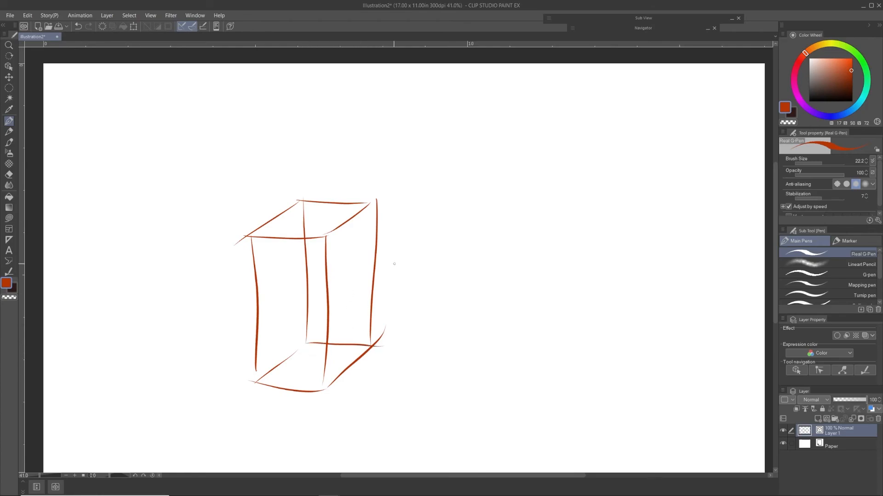
Step: Restate the tall box's upper back and side edges, then sketch a smaller box's top face and front-left edge in front, undoing the stray line
drag(326, 236, 376, 200)
drag(294, 200, 382, 200)
mouse_move(343, 310)
mouse_down()
mouse_move(381, 268)
mouse_move(432, 276)
mouse_move(422, 310)
mouse_up()
drag(467, 285, 420, 309)
mouse_move(352, 304)
mouse_down()
mouse_move(353, 398)
mouse_move(407, 400)
mouse_up()
mouse_move(424, 310)
mouse_down()
mouse_move(423, 321)
mouse_move(43, 252)
mouse_up()
drag(419, 397, 420, 407)
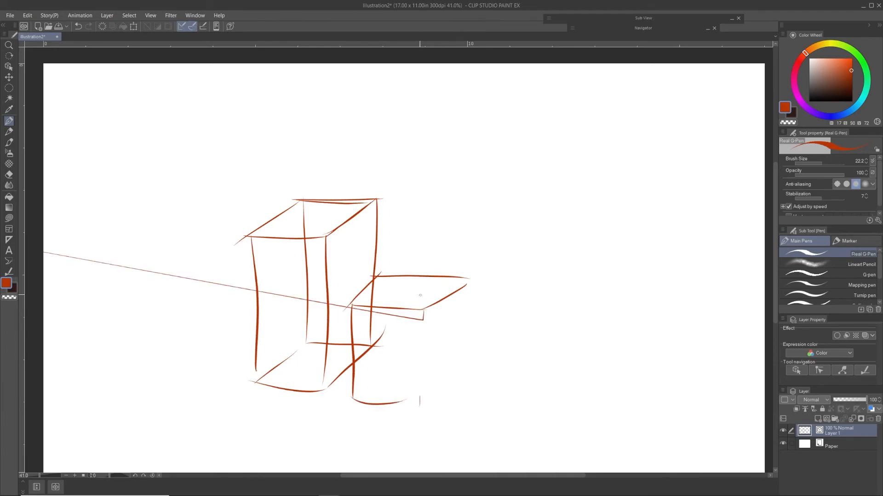
key(ctrl+z)
Step: Complete the smaller see-through box freehand with its remaining vertical edges, base edges and hidden back edges
mouse_move(425, 311)
mouse_down()
mouse_move(421, 408)
mouse_move(409, 406)
mouse_up()
drag(472, 355, 422, 406)
drag(470, 276, 468, 355)
drag(381, 378, 350, 399)
drag(379, 277, 380, 378)
drag(380, 379, 447, 379)
drag(462, 281, 455, 373)
drag(360, 401, 426, 408)
drag(422, 320, 422, 404)
drag(421, 415, 464, 376)
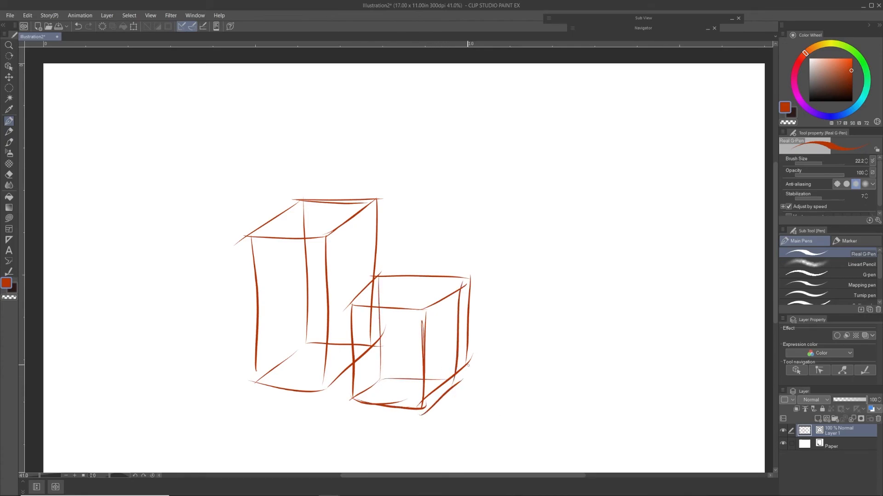
Step: View the Figure, Ruler and Frame Border tools in turn with their sub tools and tool properties
key(u)
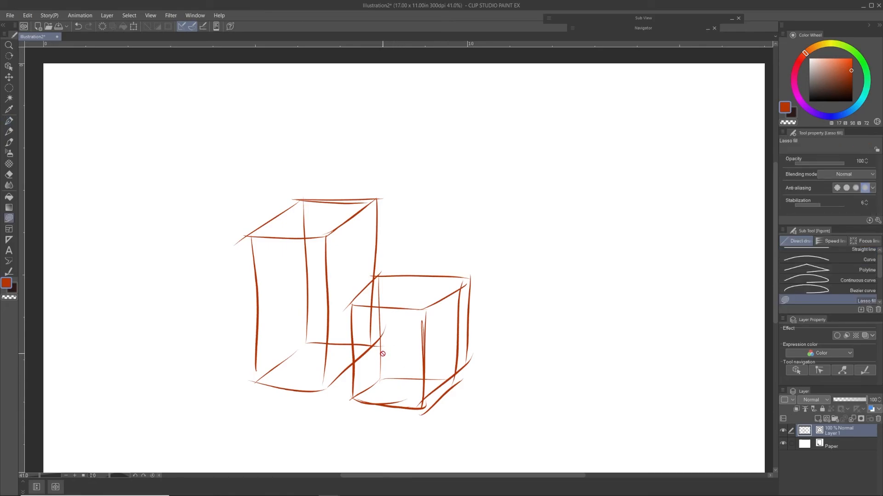
click(9, 240)
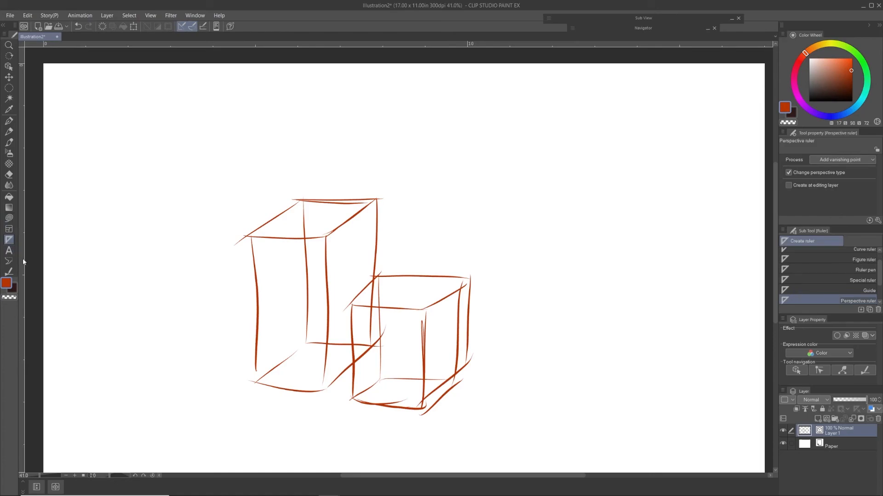
key(u)
key(u)
key(u)
key(u)
click(12, 229)
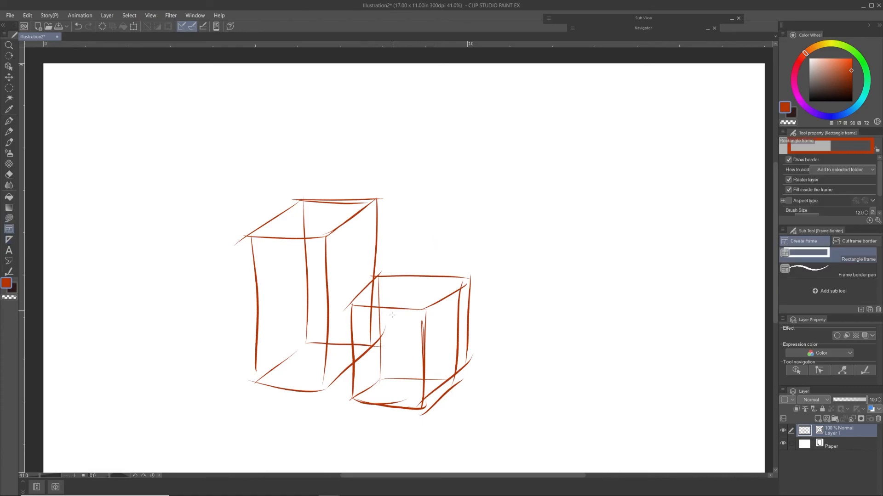
Step: Lower Layer 1's opacity to 18% and create a perspective ruler from two pairs of edges on the smaller box's top face
key(u)
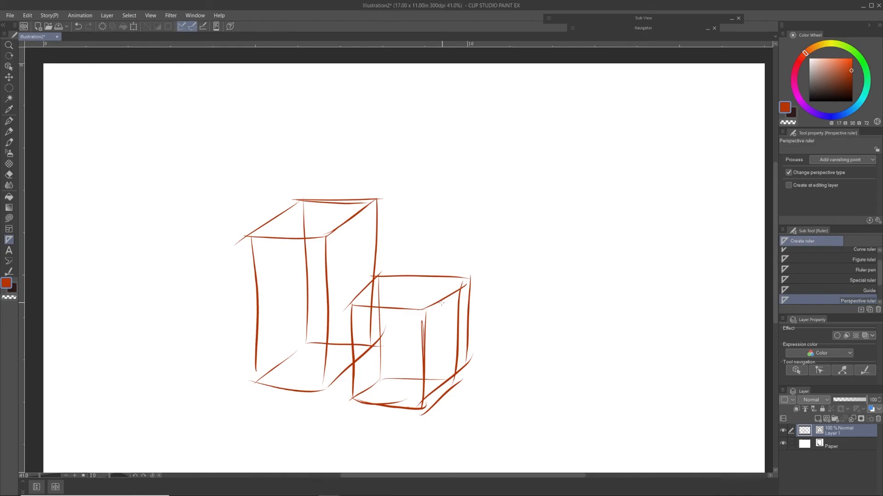
drag(867, 404, 831, 403)
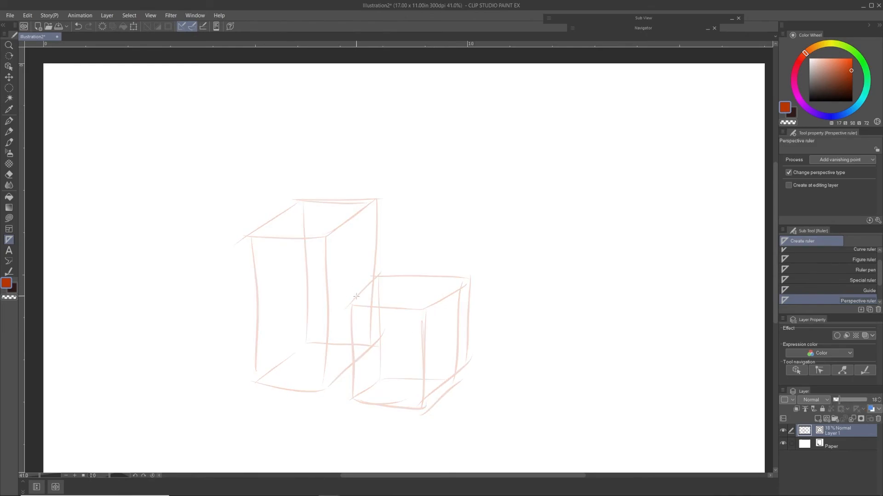
drag(350, 303, 481, 251)
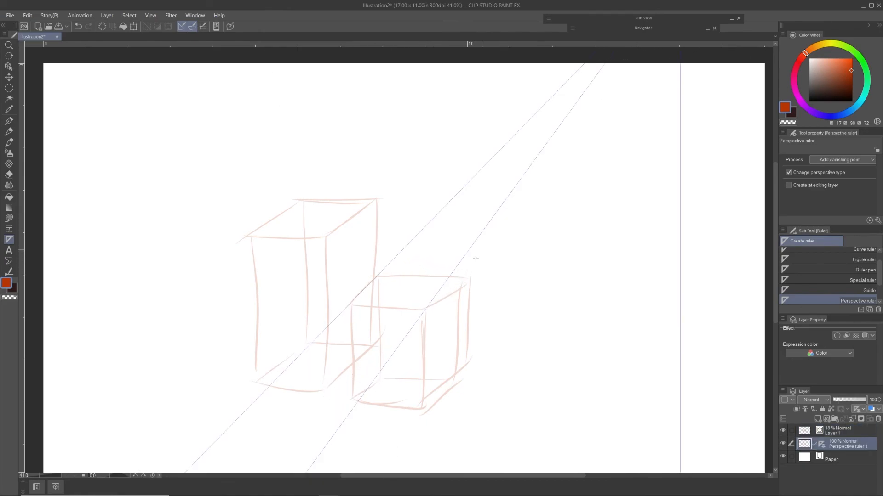
drag(352, 307, 428, 309)
drag(376, 277, 468, 279)
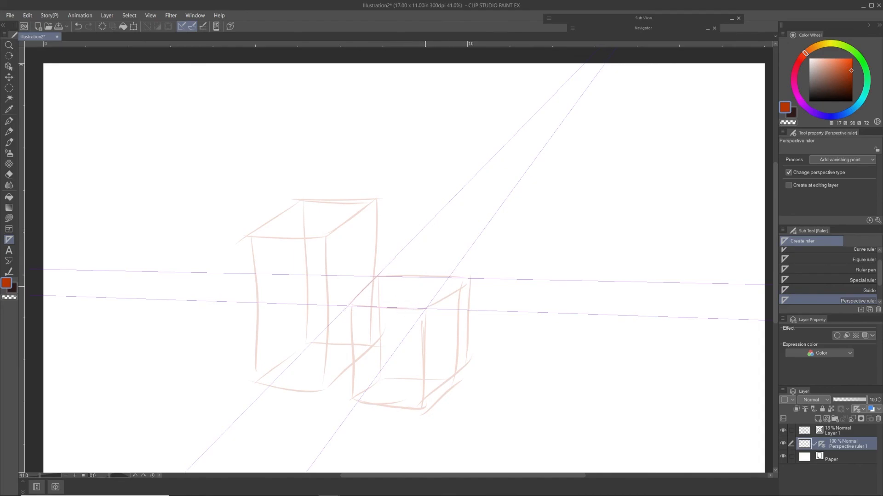
Step: Hide Layer 1 and draw a see-through box with the Real G-Pen on the Perspective ruler 1 layer, following its vanishing lines
key(p)
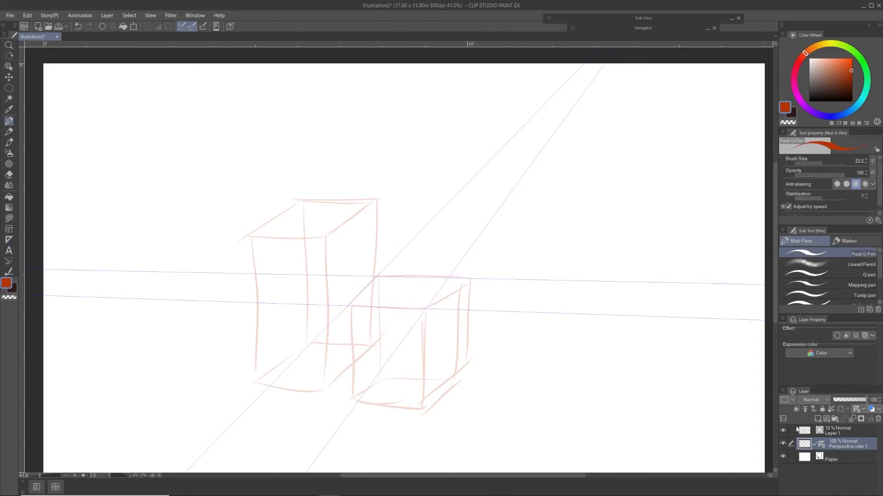
click(782, 431)
drag(340, 314, 385, 269)
drag(348, 307, 358, 403)
drag(384, 270, 391, 361)
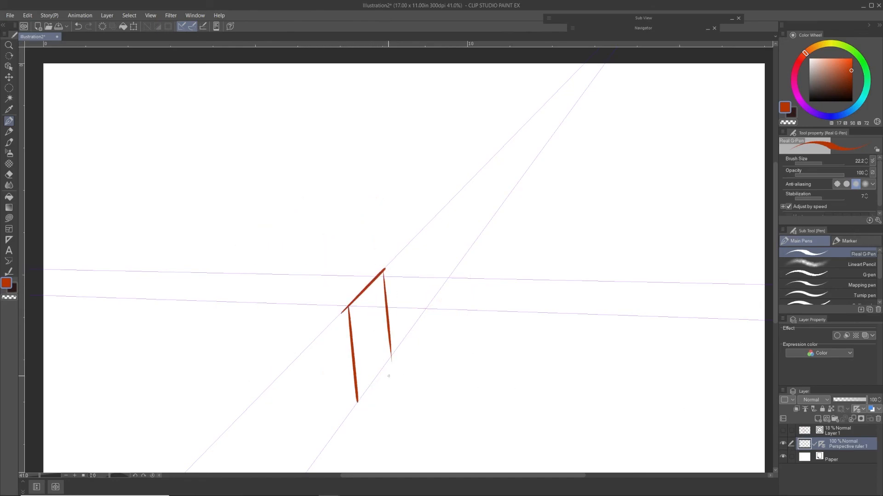
drag(357, 402, 400, 405)
drag(348, 306, 432, 309)
drag(385, 270, 459, 271)
mouse_move(460, 271)
mouse_down()
mouse_move(429, 313)
mouse_move(440, 404)
mouse_move(430, 403)
mouse_move(466, 361)
mouse_up()
drag(471, 348, 439, 407)
drag(490, 312, 470, 348)
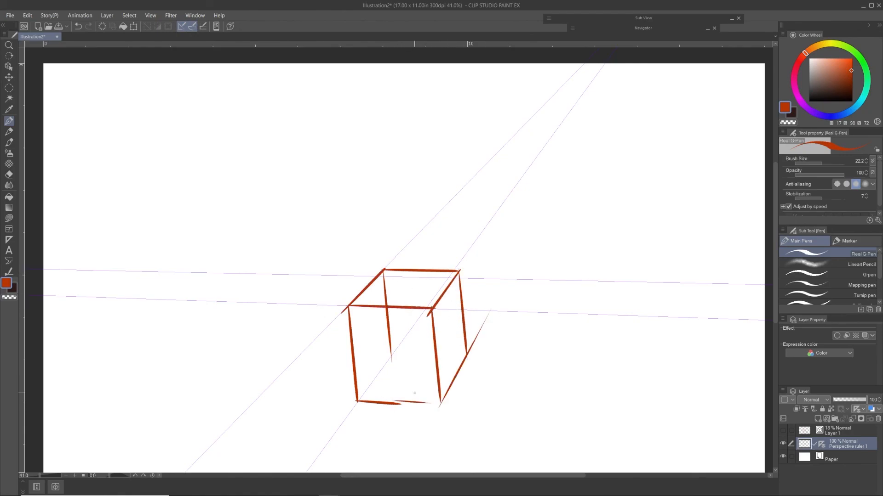
drag(390, 350, 344, 412)
Step: Select Layer 1, show how the perspective ruler toggles off and on, and leave it turned off
click(824, 430)
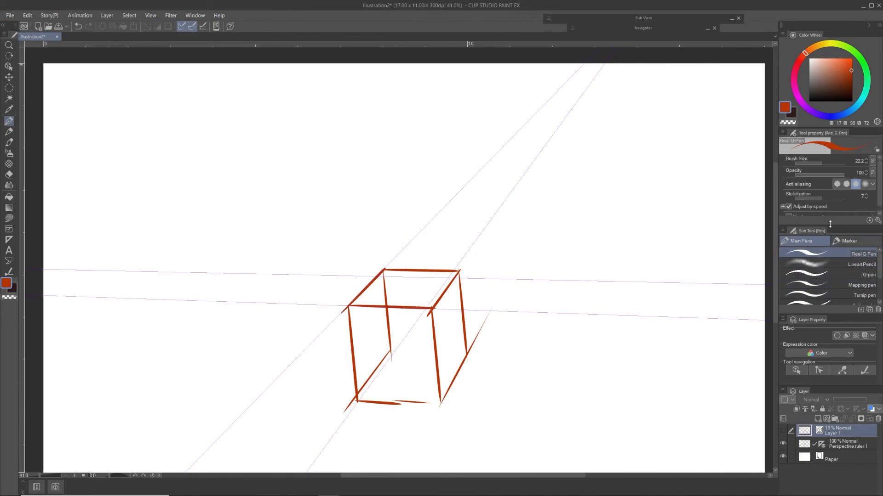
key(u)
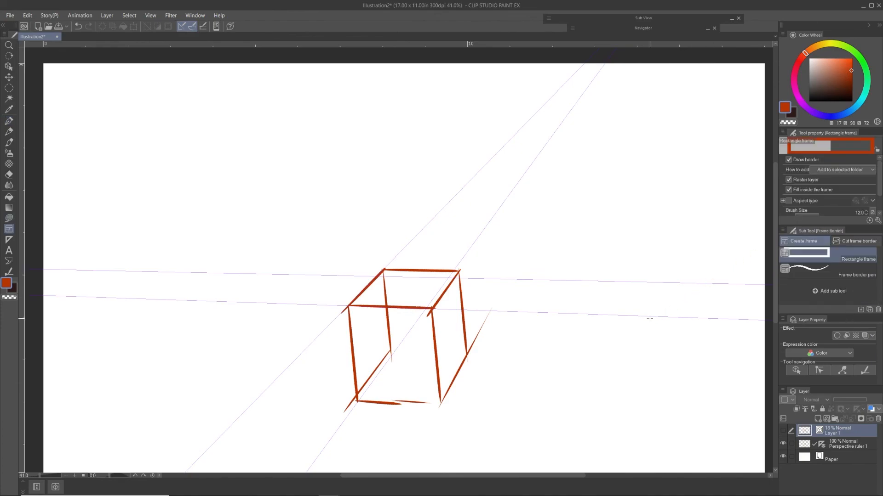
key(u)
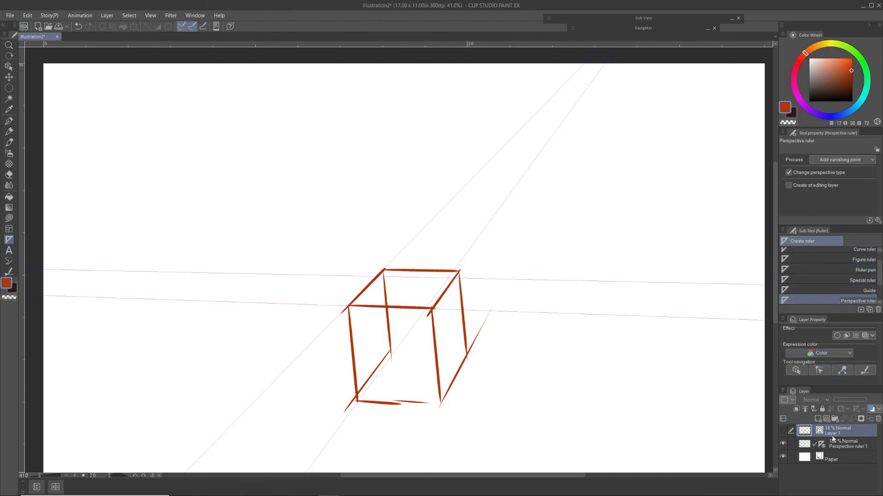
click(822, 446)
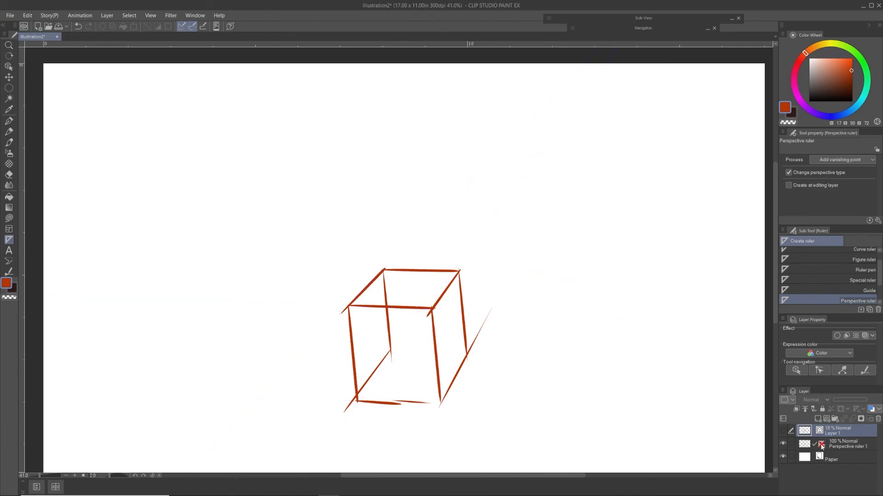
click(822, 445)
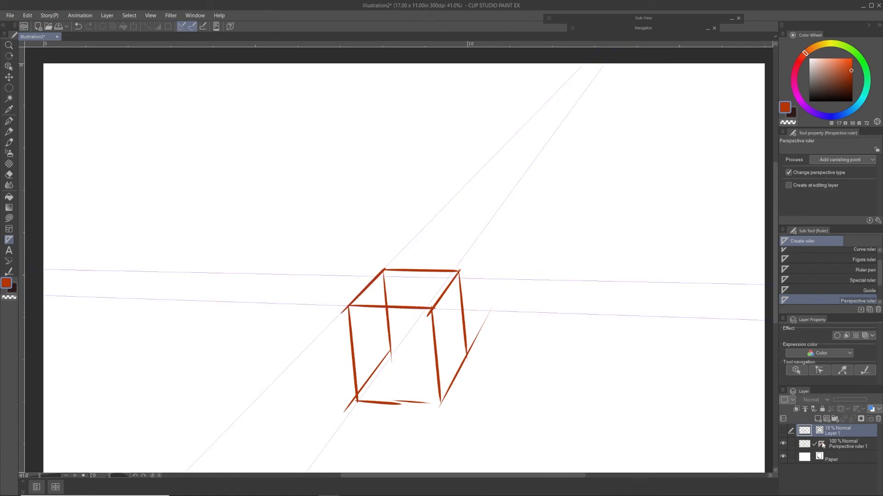
click(822, 446)
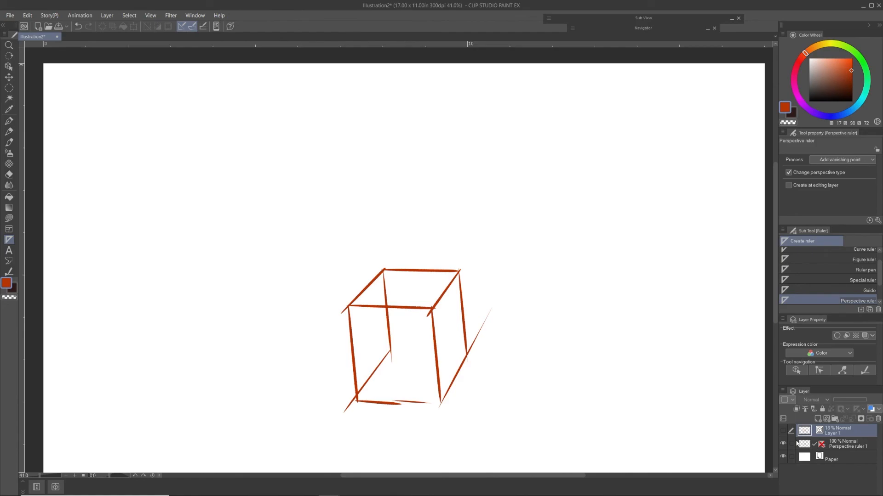
Step: View the Text, Balloon and Correct line tools with their sub tools and properties
click(8, 251)
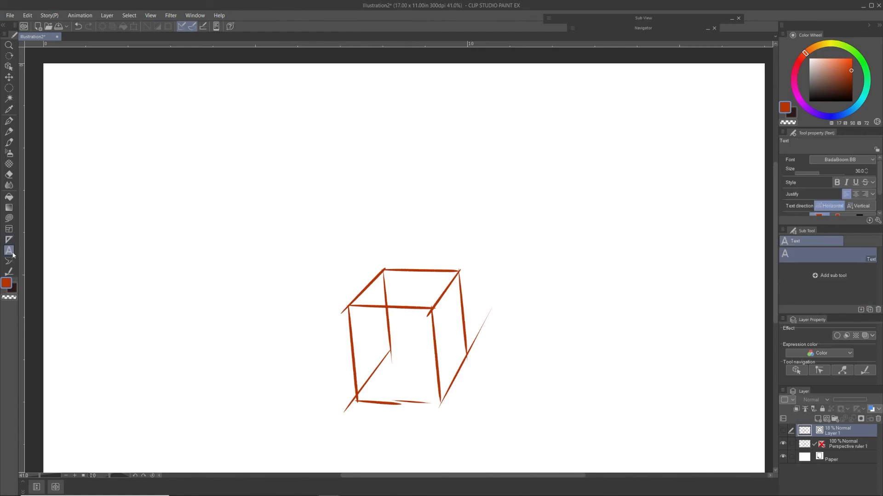
click(9, 261)
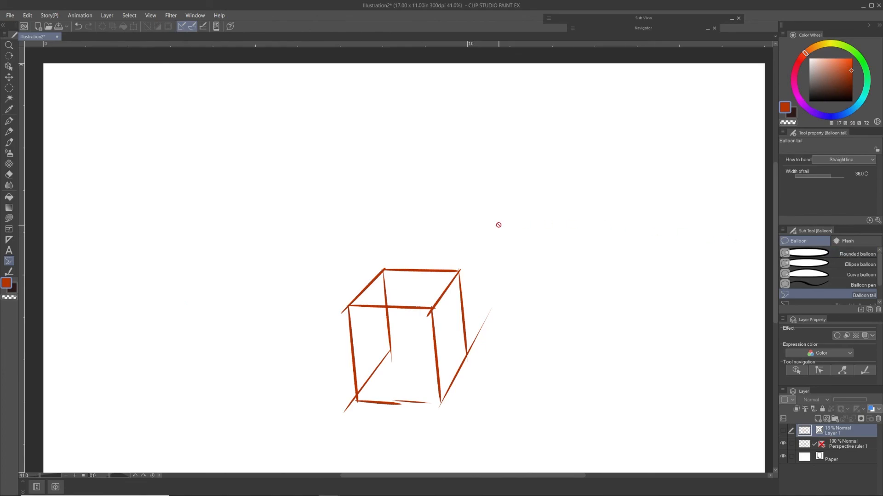
click(9, 272)
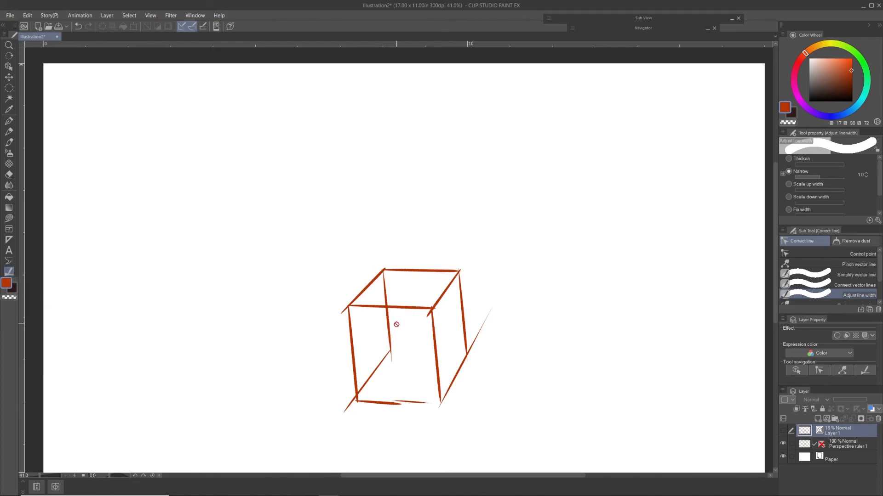
Step: Set Adjust line width to Thicken and thicken the right edge of the box's top face on the Perspective ruler 1 layer
click(801, 446)
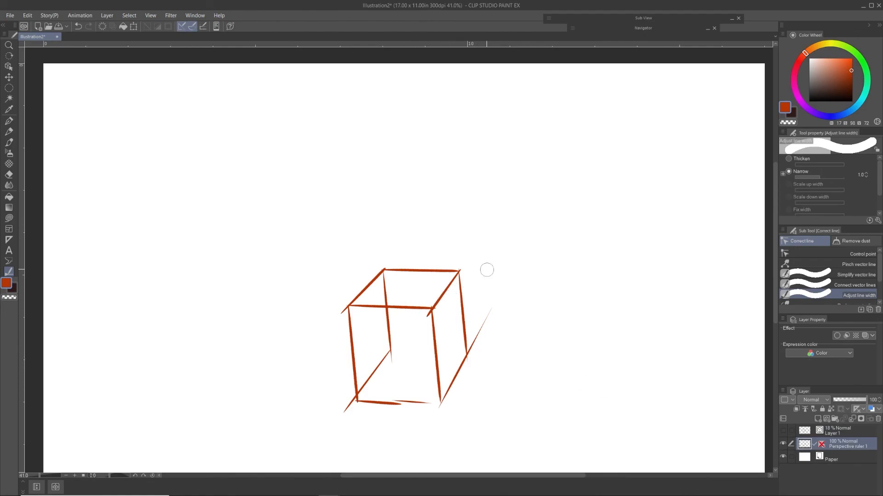
click(787, 160)
click(787, 173)
click(788, 158)
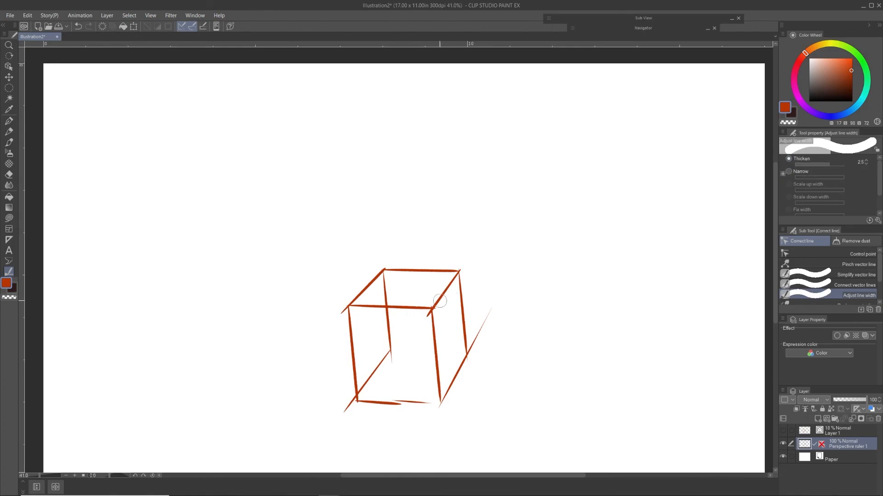
mouse_move(828, 167)
mouse_down()
mouse_move(816, 166)
mouse_move(830, 167)
mouse_up()
mouse_move(431, 312)
mouse_down()
mouse_move(462, 274)
mouse_move(427, 319)
mouse_up()
drag(460, 273, 419, 328)
Step: Switch Adjust line width to Narrow and thin the right edge of the box's top face
click(805, 177)
drag(462, 272, 428, 321)
drag(468, 268, 428, 323)
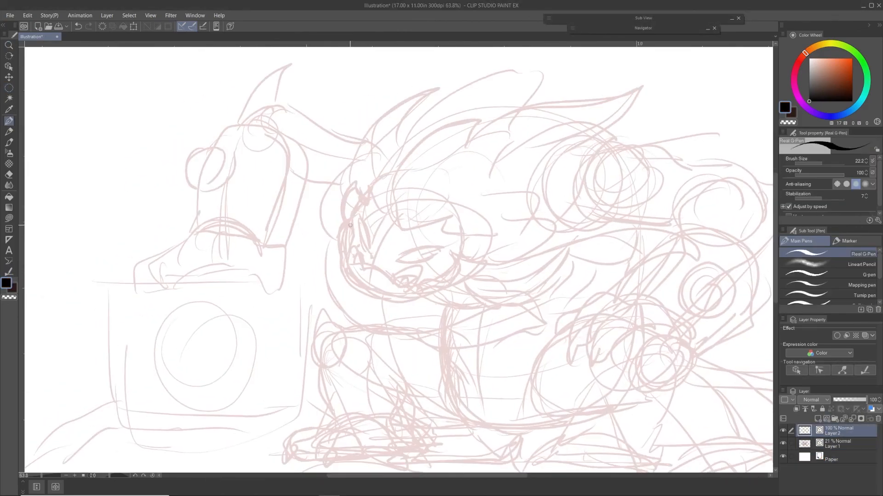
Step: Ink the creature's face, jaw and the front of its mane in black with the Real G-Pen on Layer 2, over the faded sketch
drag(352, 212, 345, 264)
mouse_move(350, 258)
mouse_down()
mouse_move(358, 290)
mouse_move(462, 263)
mouse_up()
drag(351, 264, 401, 289)
drag(359, 218, 367, 250)
drag(396, 261, 442, 251)
drag(390, 180, 454, 213)
drag(355, 183, 349, 230)
key(ctrl+z)
drag(359, 201, 352, 218)
drag(445, 218, 495, 234)
drag(461, 286, 565, 275)
drag(352, 170, 424, 103)
mouse_move(425, 121)
mouse_down()
mouse_move(566, 77)
mouse_move(441, 97)
mouse_up()
drag(313, 293, 369, 302)
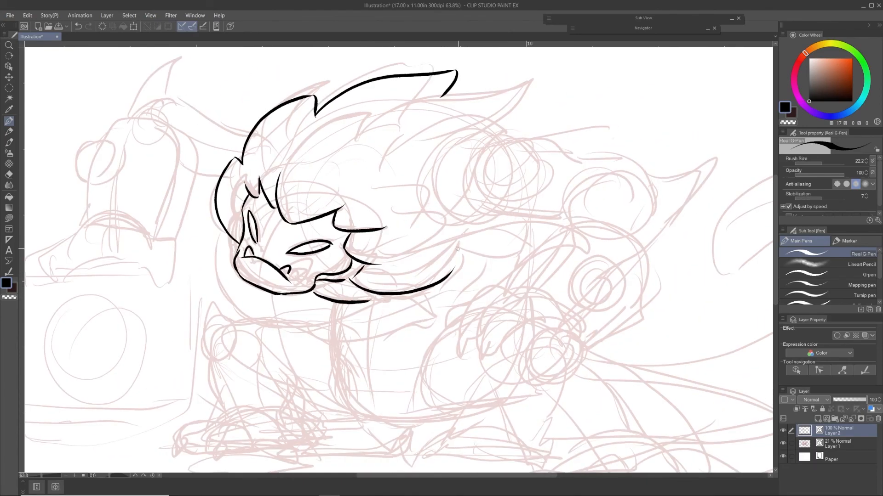
Step: Ink the rest of the creature over the sketch on Layer 2, including the back of the mane, shoulders, arms, torso, clawed legs and curled tail
drag(454, 137, 422, 209)
drag(444, 218, 381, 265)
drag(442, 96, 455, 137)
drag(455, 238, 541, 168)
drag(518, 135, 650, 178)
drag(499, 222, 580, 209)
drag(643, 176, 644, 258)
drag(621, 175, 554, 239)
drag(474, 236, 459, 265)
drag(327, 301, 335, 341)
drag(340, 304, 359, 329)
drag(513, 225, 520, 269)
drag(459, 269, 483, 275)
mouse_move(439, 290)
mouse_down()
mouse_move(409, 321)
mouse_move(370, 395)
mouse_up()
mouse_move(327, 329)
mouse_down()
mouse_move(239, 323)
mouse_move(258, 352)
mouse_up()
drag(279, 358, 286, 430)
mouse_move(338, 378)
mouse_down()
mouse_move(373, 425)
mouse_move(452, 424)
mouse_up()
drag(451, 328, 430, 390)
drag(248, 321, 219, 376)
mouse_move(460, 276)
mouse_down()
mouse_move(321, 328)
mouse_move(503, 365)
mouse_move(446, 407)
mouse_up()
drag(453, 314, 463, 314)
drag(456, 324, 461, 324)
drag(449, 290, 422, 317)
mouse_move(361, 336)
mouse_down()
mouse_move(397, 353)
mouse_move(341, 418)
mouse_up()
drag(330, 351, 308, 404)
mouse_move(435, 350)
mouse_down()
mouse_move(434, 258)
mouse_move(394, 321)
mouse_up()
drag(401, 269, 436, 339)
drag(369, 331, 415, 406)
drag(306, 383, 353, 362)
drag(440, 316, 484, 394)
drag(448, 443, 509, 445)
drag(419, 434, 455, 454)
mouse_move(475, 401)
mouse_down()
mouse_move(514, 413)
mouse_move(539, 453)
mouse_up()
drag(485, 395, 549, 449)
drag(442, 321, 490, 302)
drag(597, 253, 448, 274)
drag(483, 239, 444, 410)
drag(276, 276, 569, 266)
drag(292, 378, 254, 405)
drag(253, 413, 302, 399)
drag(277, 370, 207, 411)
drag(275, 258, 298, 378)
drag(266, 201, 354, 222)
drag(289, 277, 313, 284)
drag(236, 217, 265, 204)
mouse_move(280, 208)
mouse_down()
mouse_move(271, 161)
mouse_move(224, 219)
mouse_up()
drag(201, 235, 287, 270)
drag(287, 269, 264, 343)
drag(267, 240, 240, 316)
mouse_move(229, 322)
mouse_down()
mouse_move(332, 231)
mouse_move(230, 306)
mouse_up()
drag(373, 253, 335, 319)
mouse_move(257, 247)
mouse_down()
mouse_move(227, 250)
mouse_move(187, 276)
mouse_up()
drag(201, 279, 184, 289)
drag(505, 322, 272, 248)
Step: Add a new layer above Layer 2 and ink thin horizontal ground lines beneath the creature
scroll(538, 326, down, 3)
click(817, 419)
drag(520, 392, 477, 398)
drag(468, 368, 411, 379)
drag(274, 365, 238, 378)
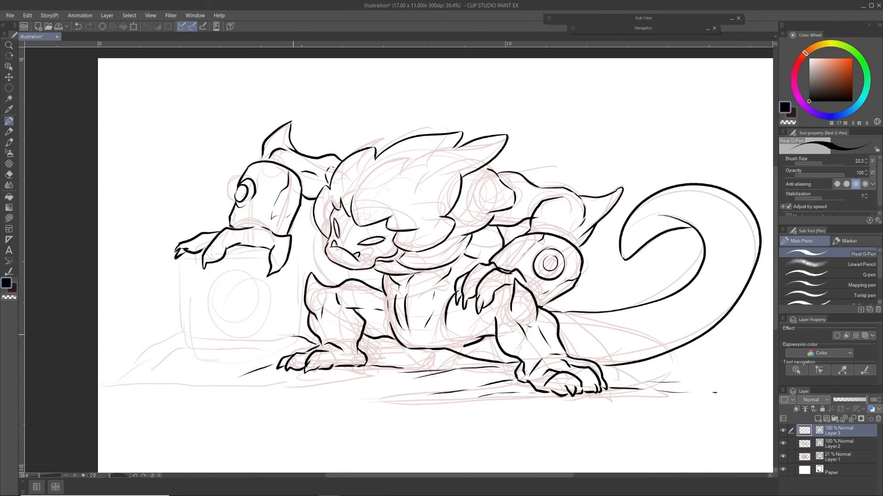